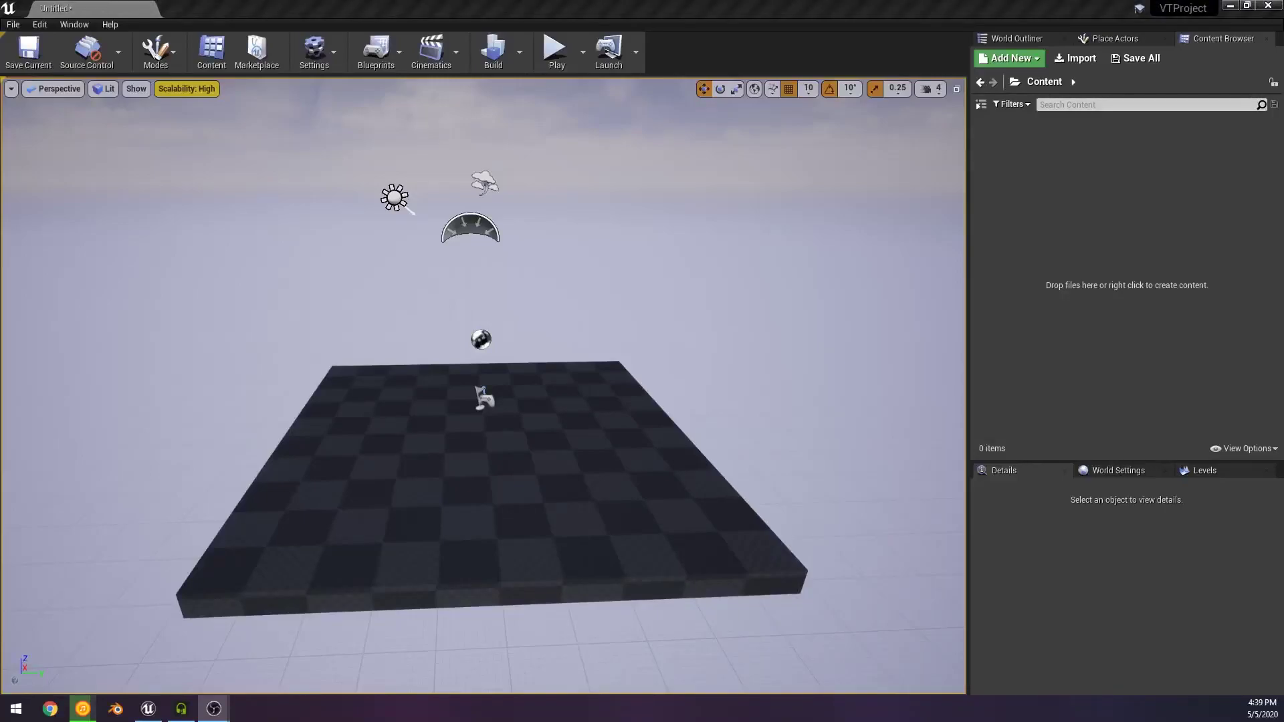
right_drag(827, 293, 781, 304)
key(s)
key(w)
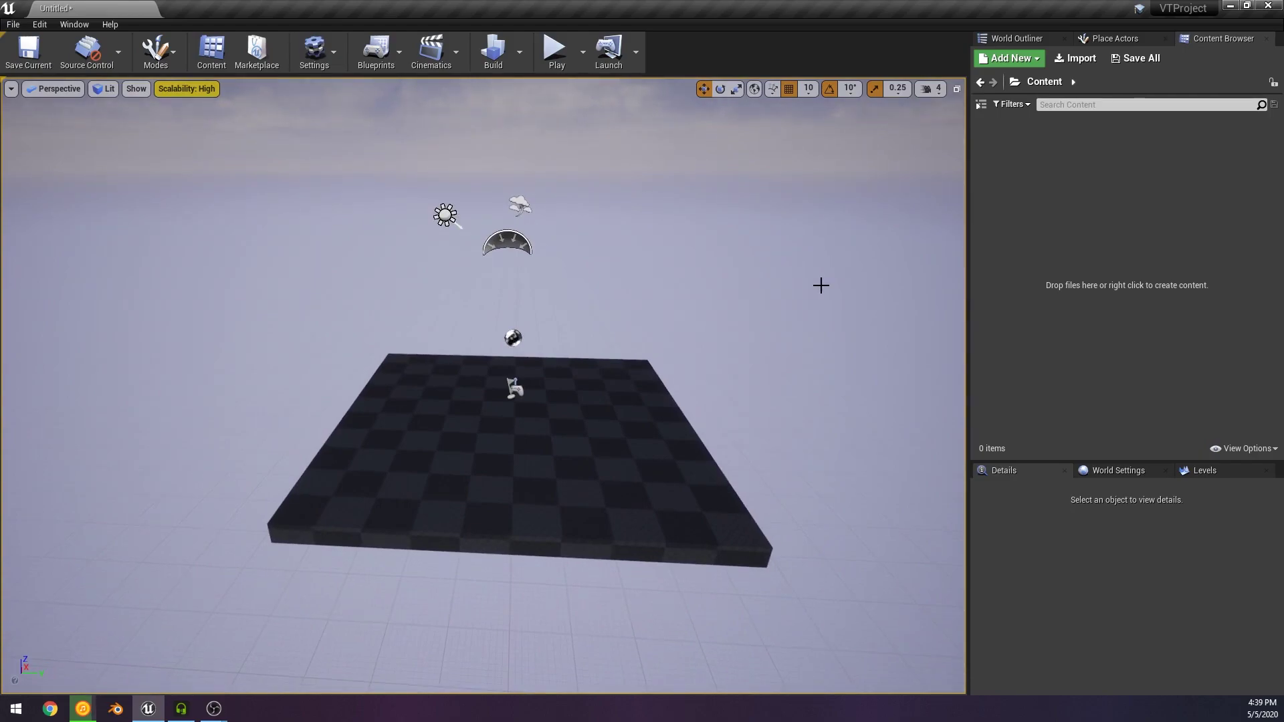
right_drag(645, 291, 670, 291)
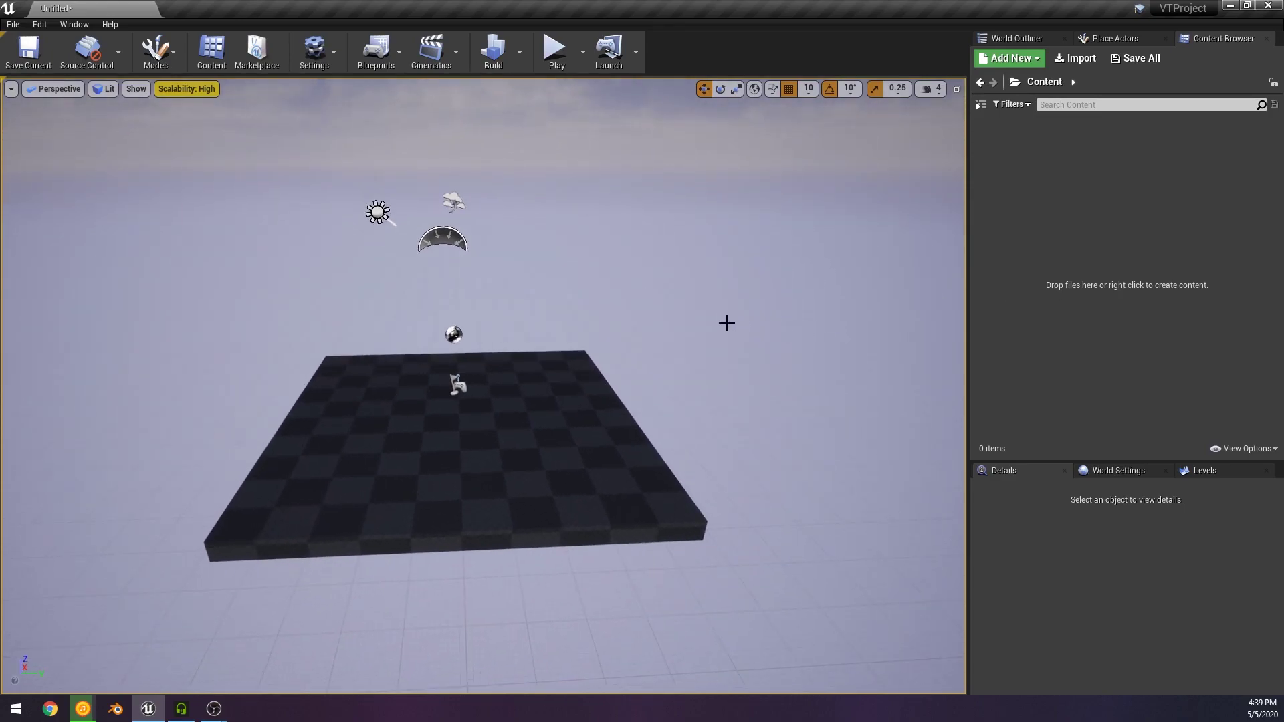
right_drag(726, 323, 727, 322)
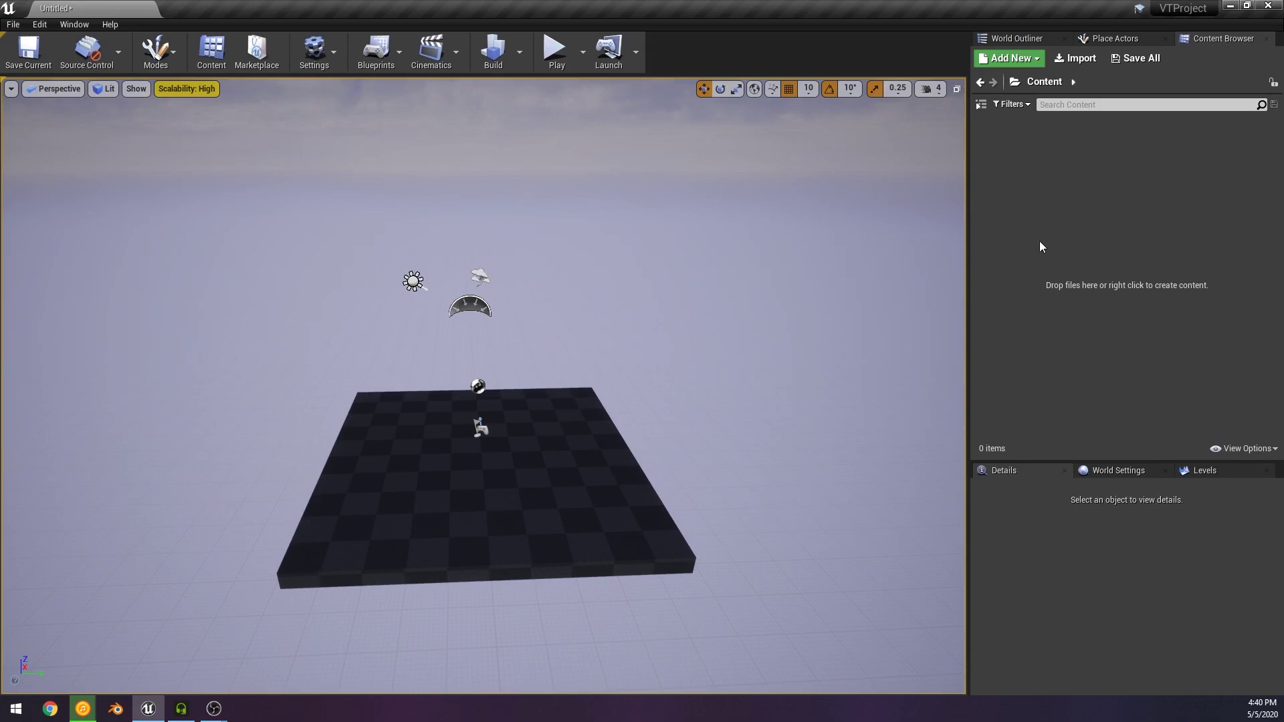
Step: Activate the Landscape editing mode for the level
click(175, 71)
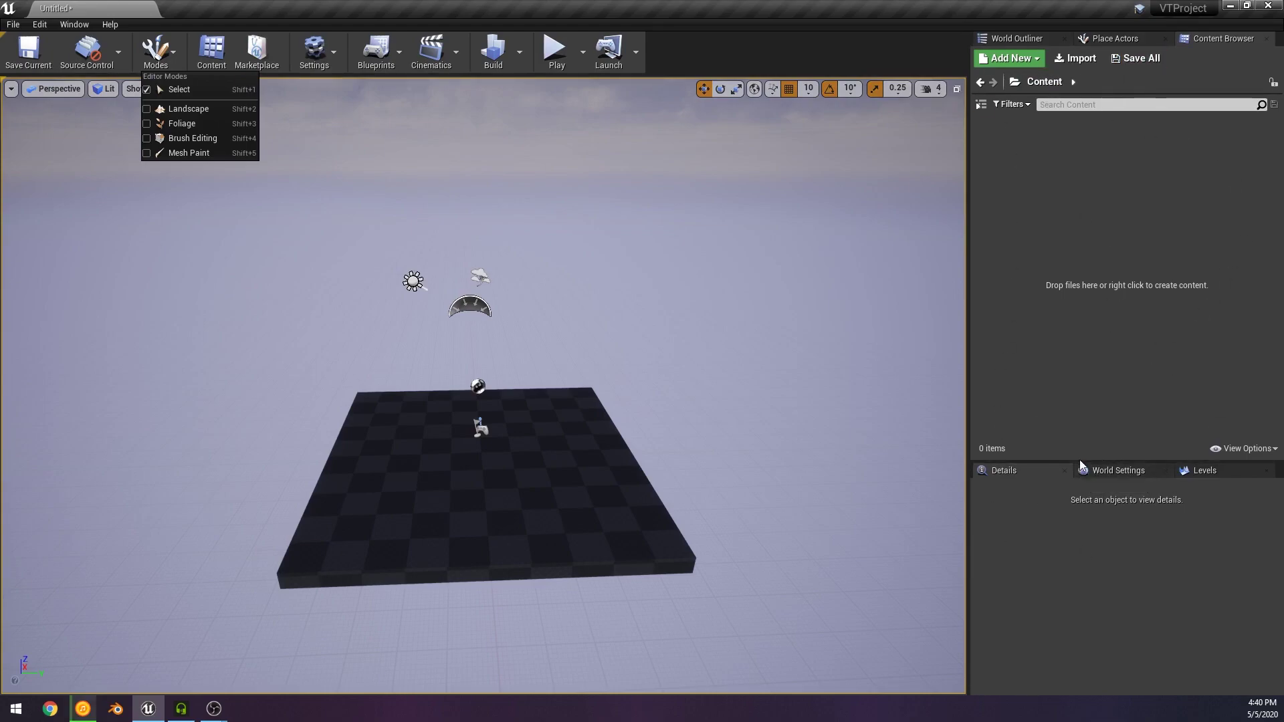
click(164, 49)
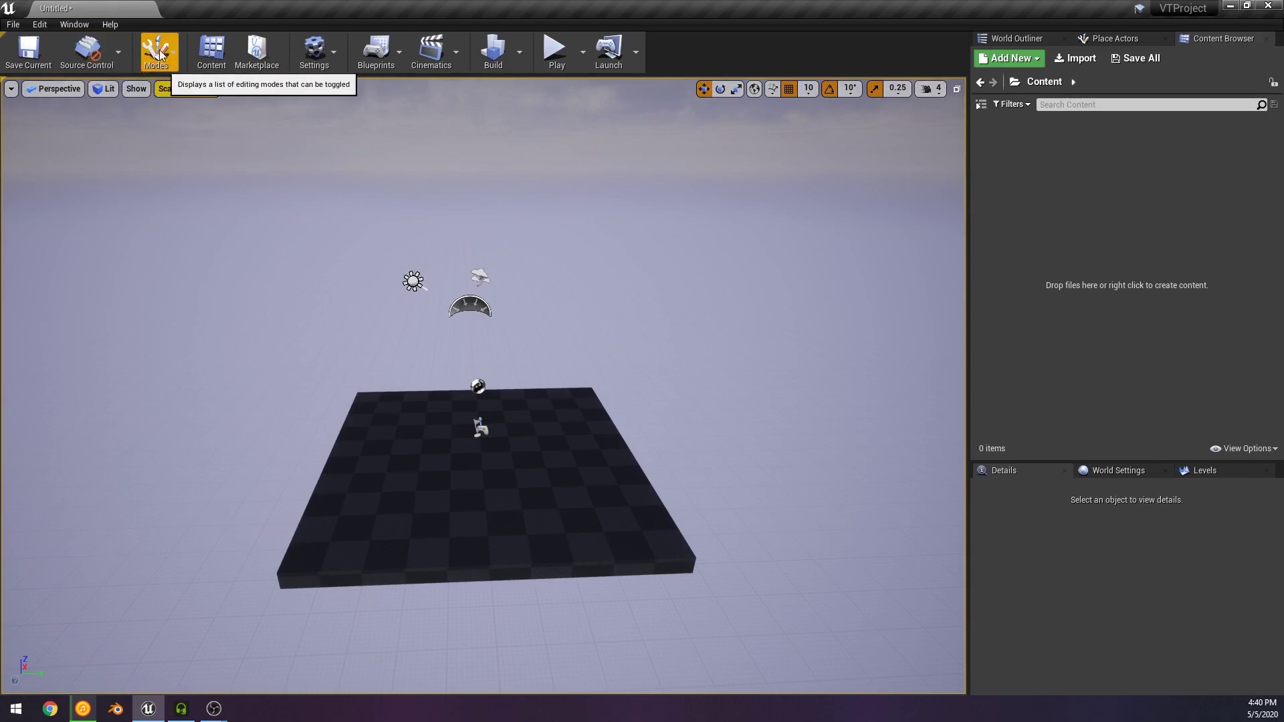
click(166, 44)
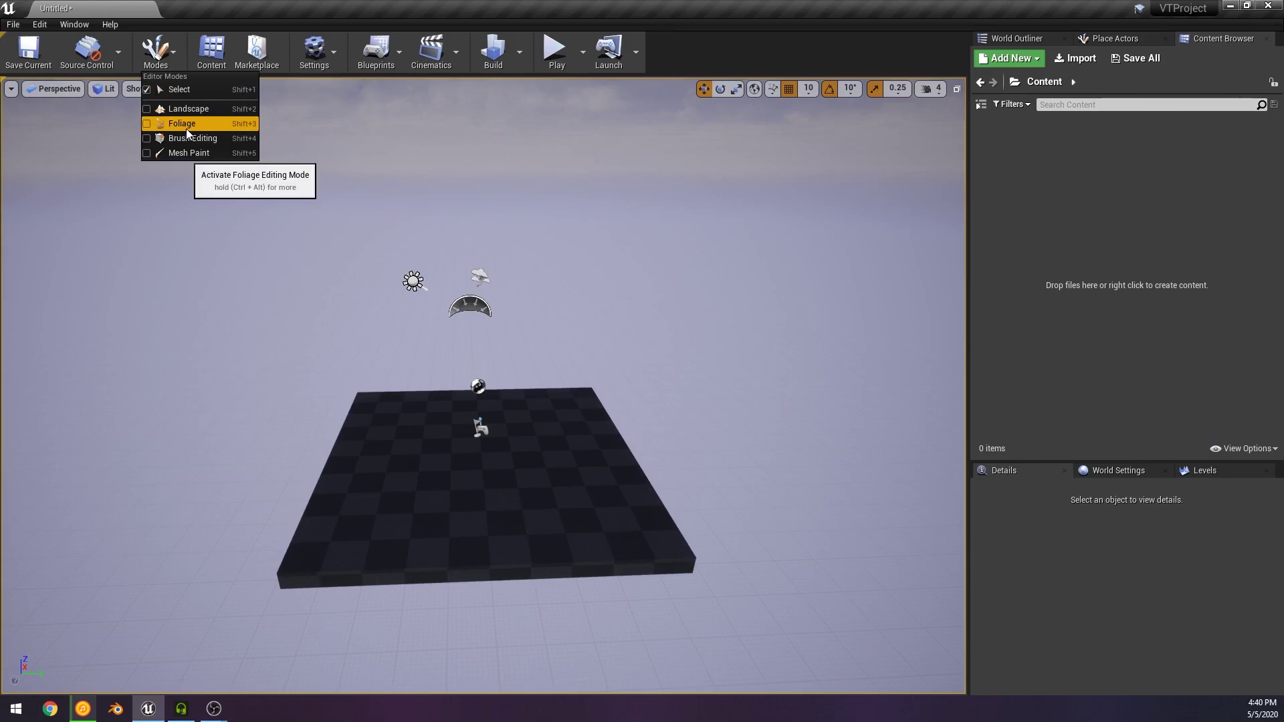
click(190, 110)
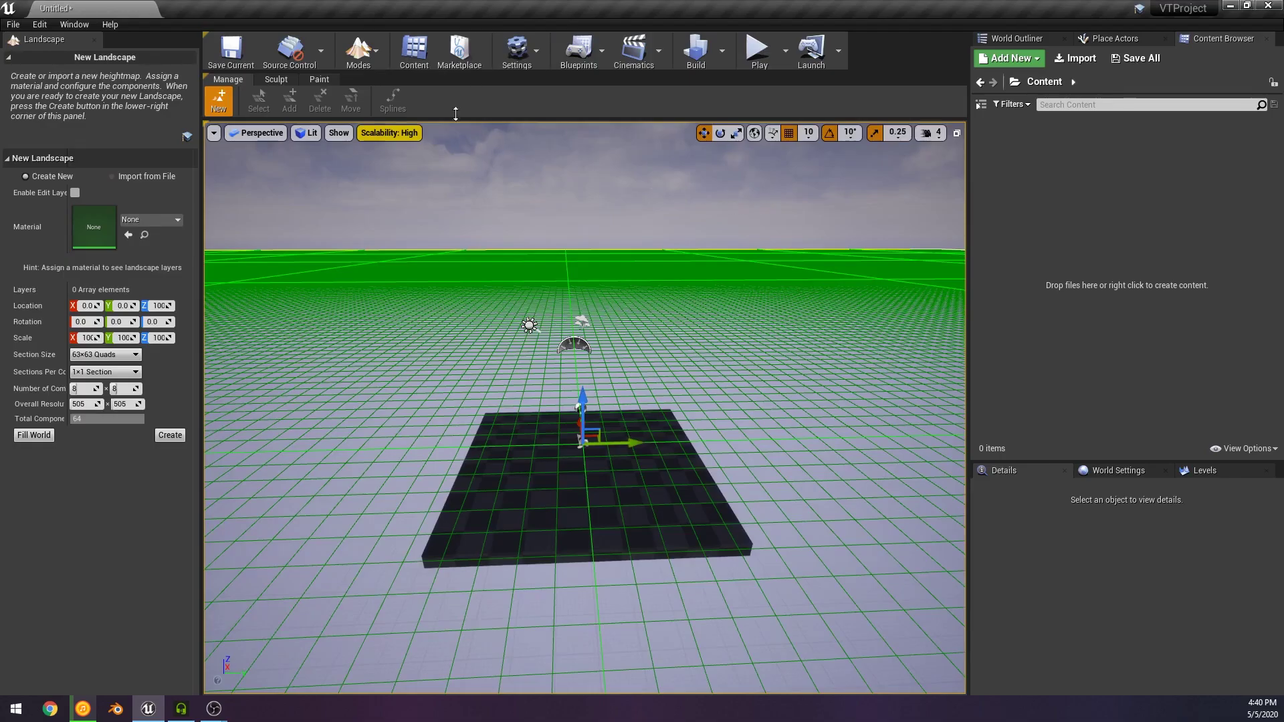
click(351, 58)
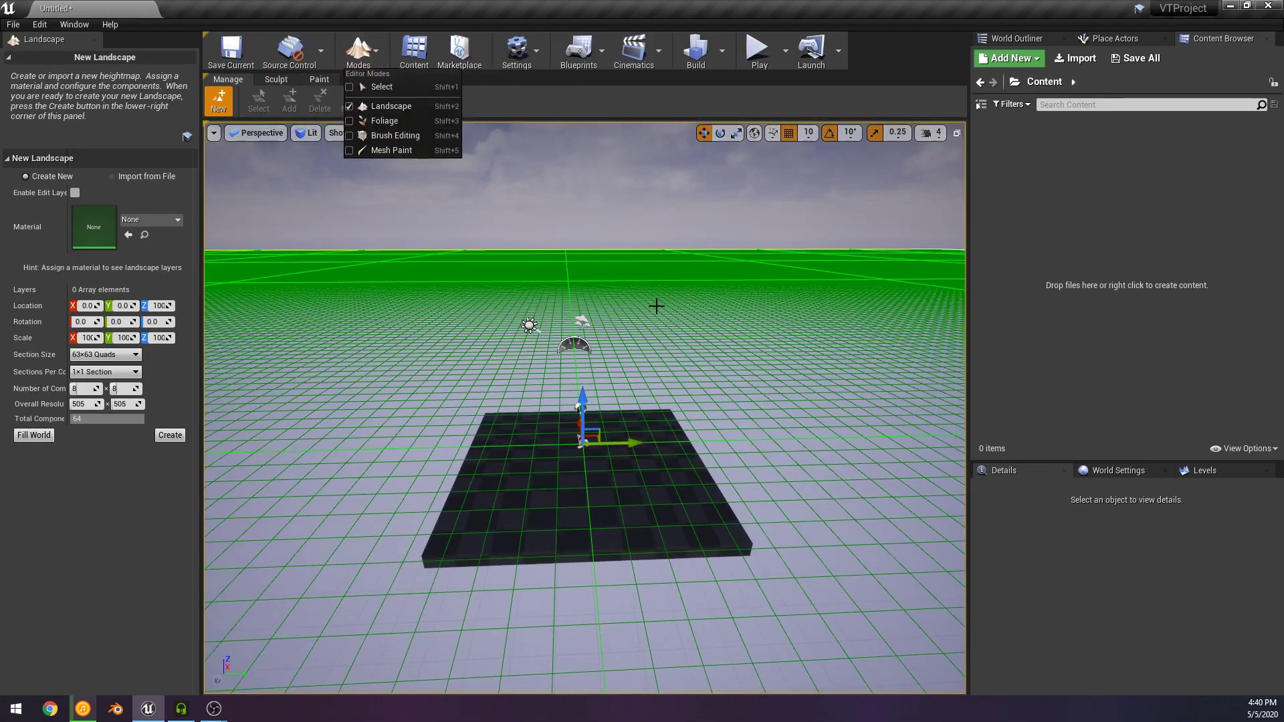
Step: Create a new landscape with the default settings, using 63×63 quad sections and 8×8 components
mouse_move(656, 304)
right_down()
mouse_move(657, 291)
mouse_move(658, 336)
mouse_move(653, 327)
right_up()
key(s)
click(173, 436)
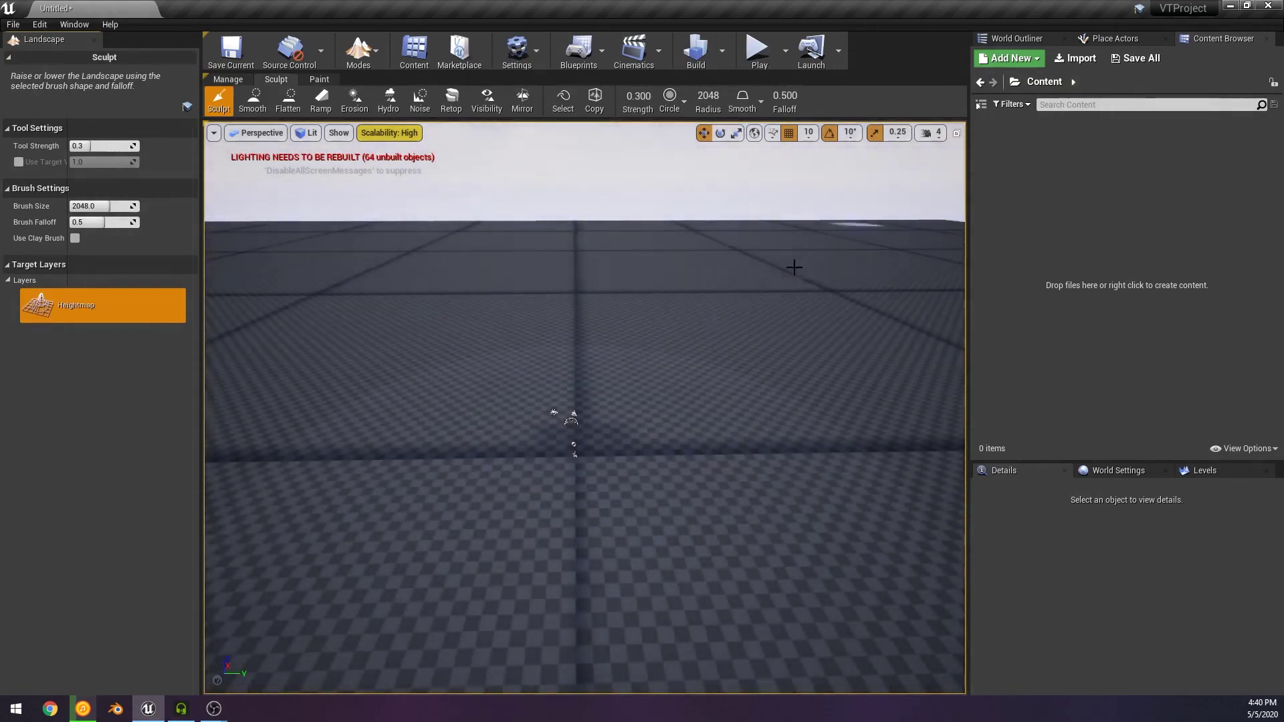
key(s)
right_drag(794, 267, 940, 311)
key(a)
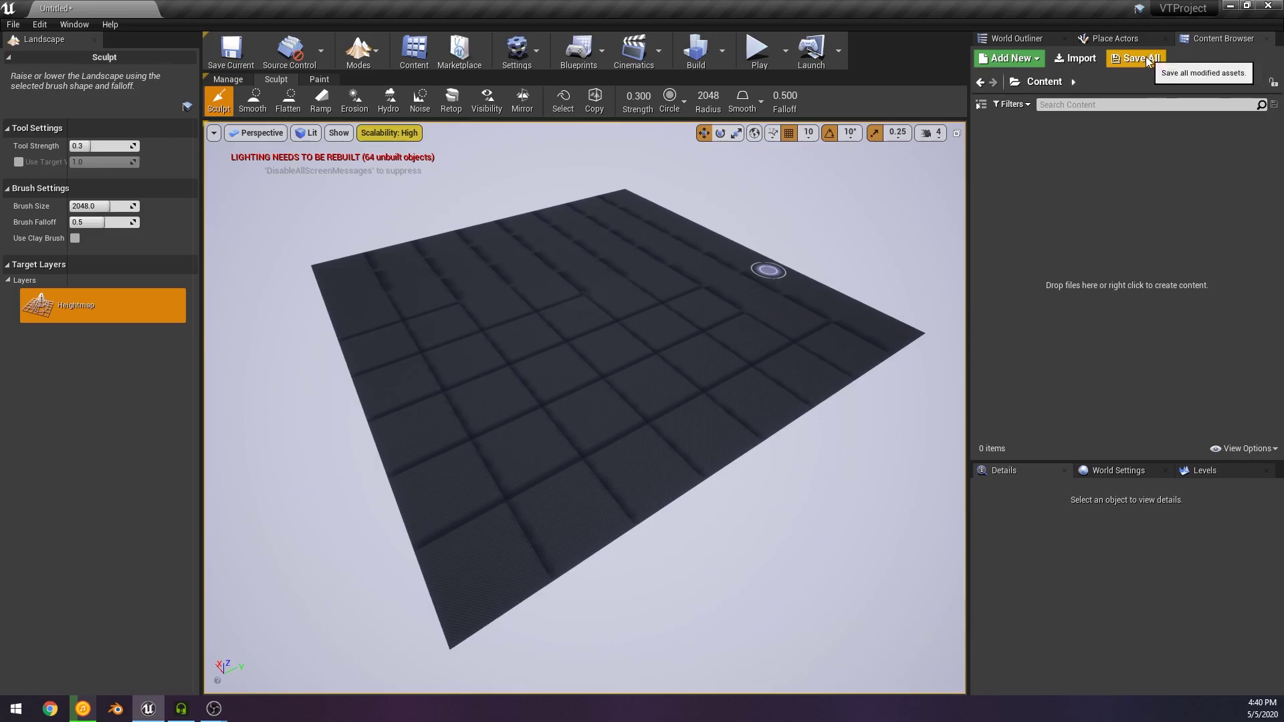
Step: Find the Runtime Virtual Texture Volume among the placeable actors and place one on the landscape
click(1111, 41)
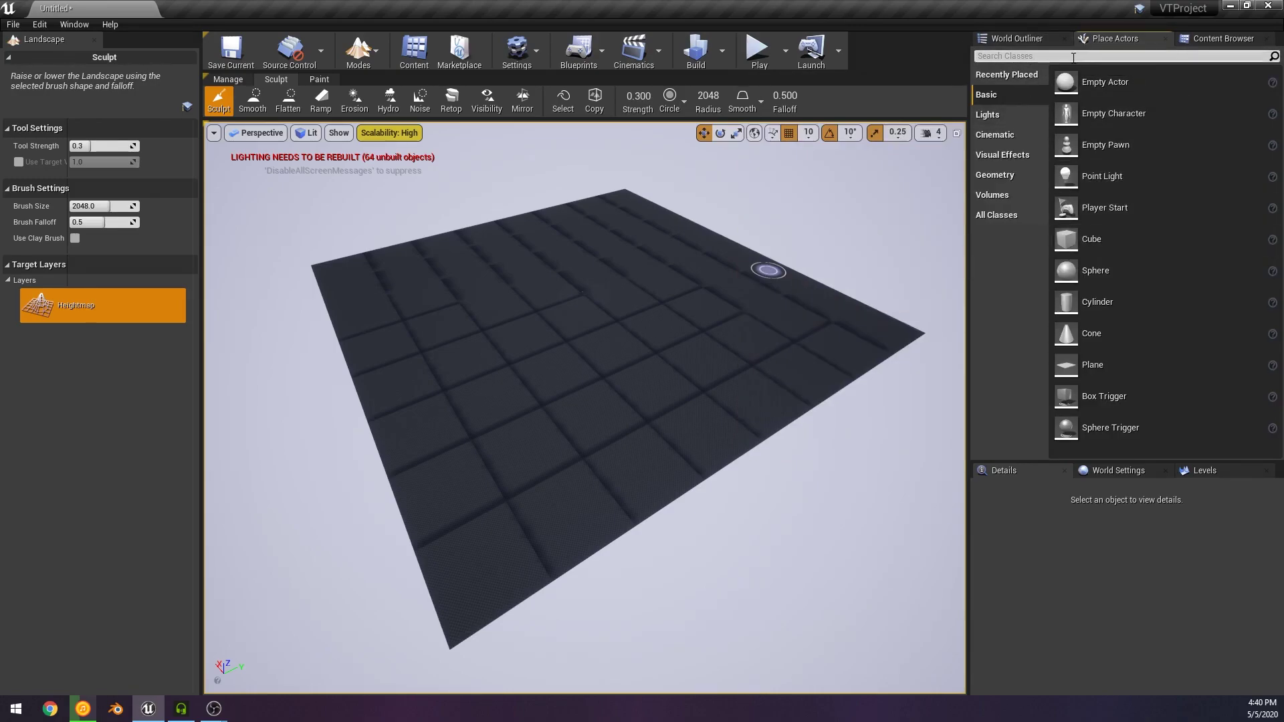
text(ru)
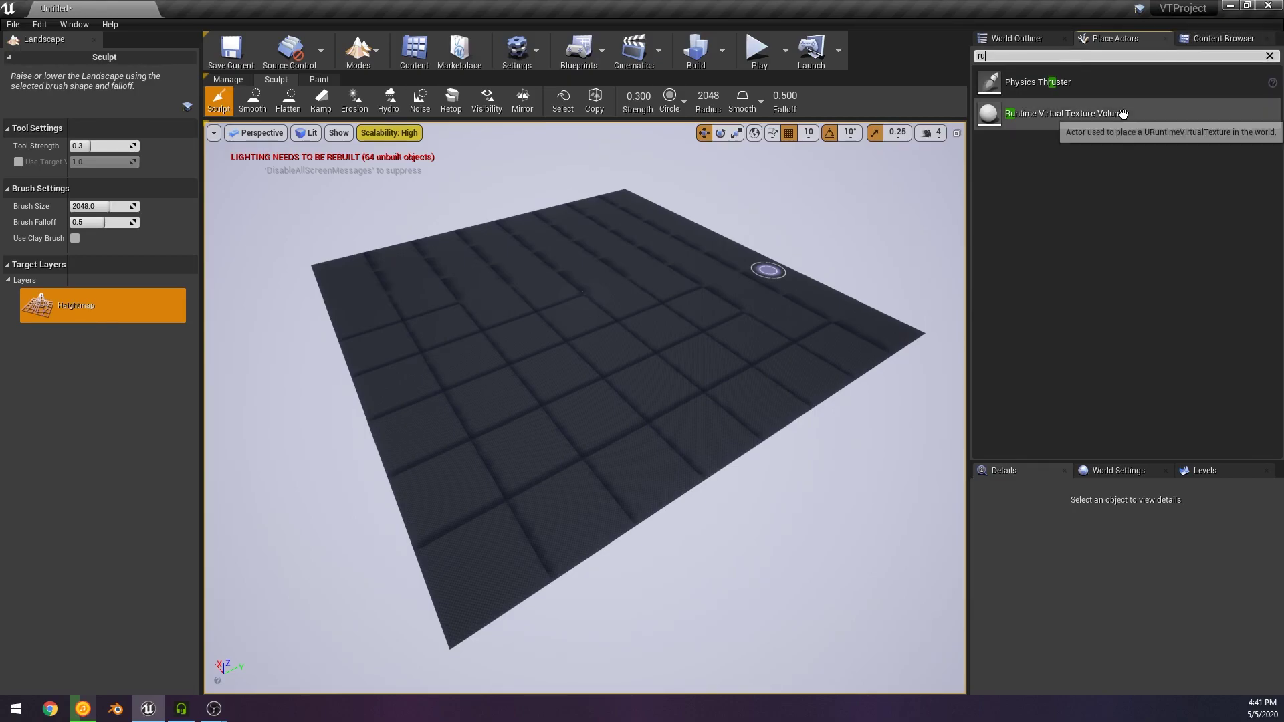
drag(1084, 115, 618, 249)
drag(582, 316, 686, 397)
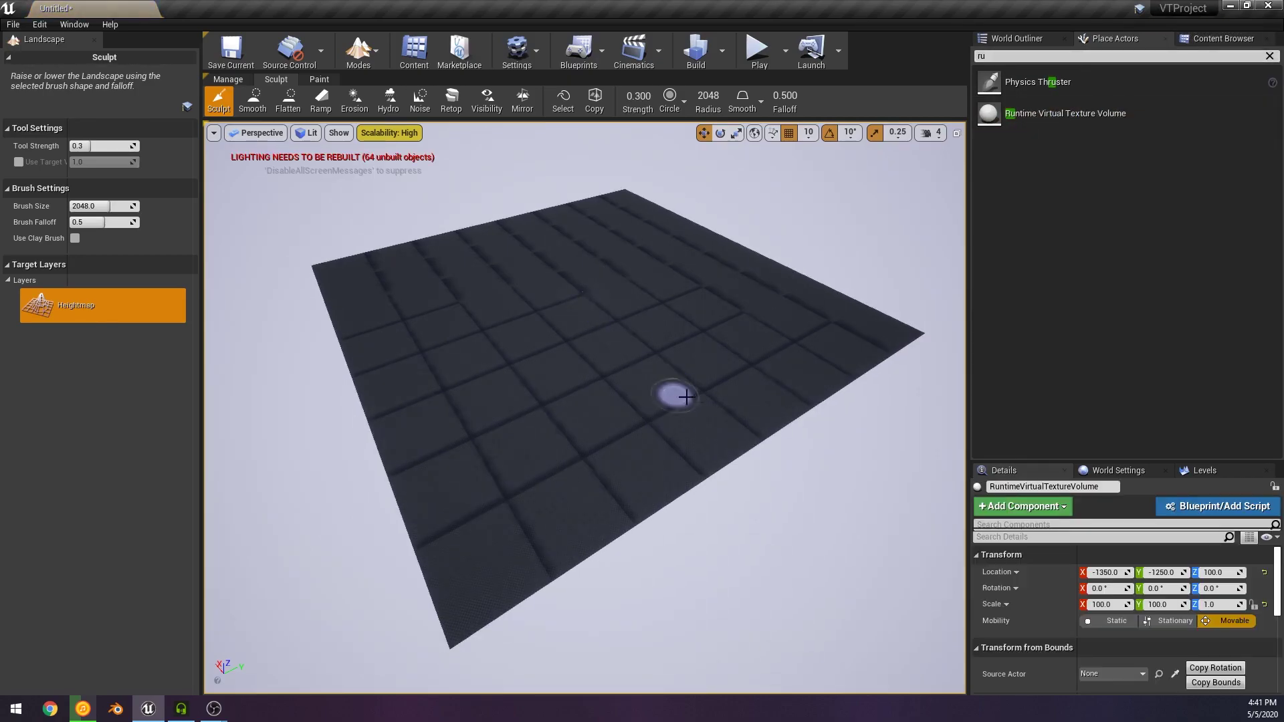
Step: Pick the landscape as the virtual texture volume's source actor, return to Select mode, and copy the landscape's bounds to the volume
key(w)
mouse_move(688, 308)
right_down()
mouse_move(673, 294)
mouse_move(659, 217)
mouse_move(656, 274)
right_up()
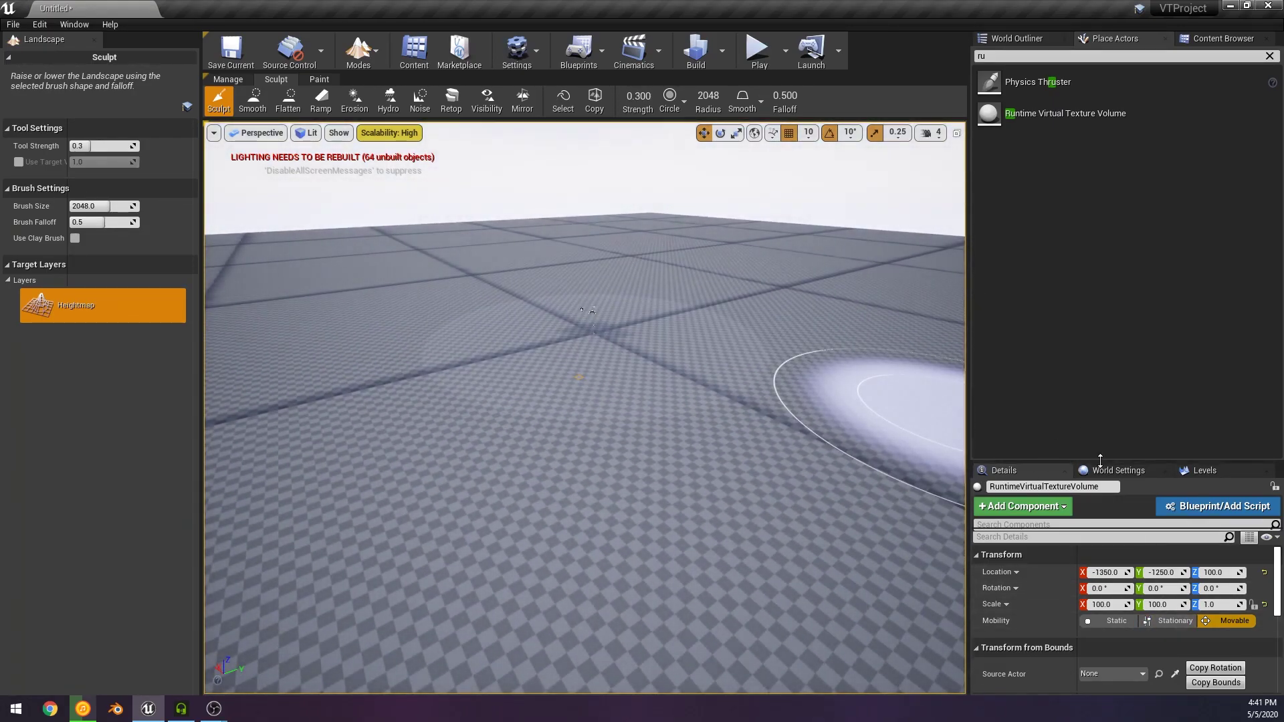
drag(1099, 461, 1098, 211)
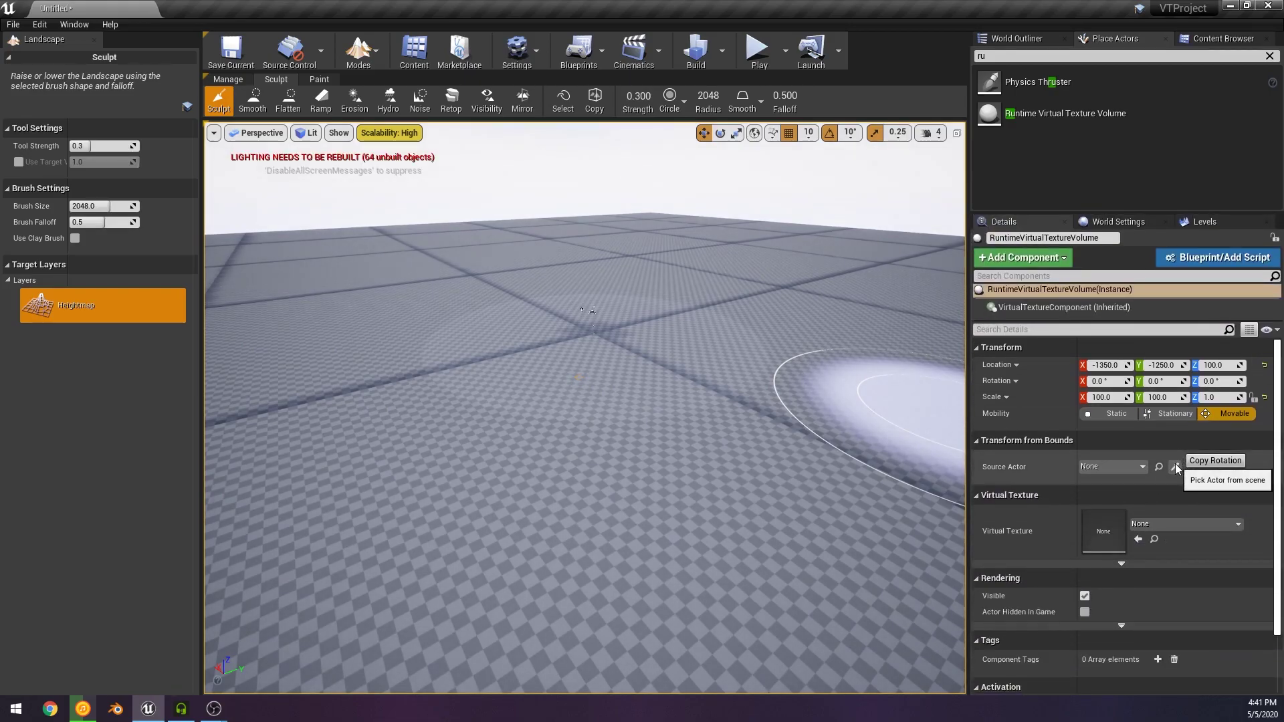
click(1178, 466)
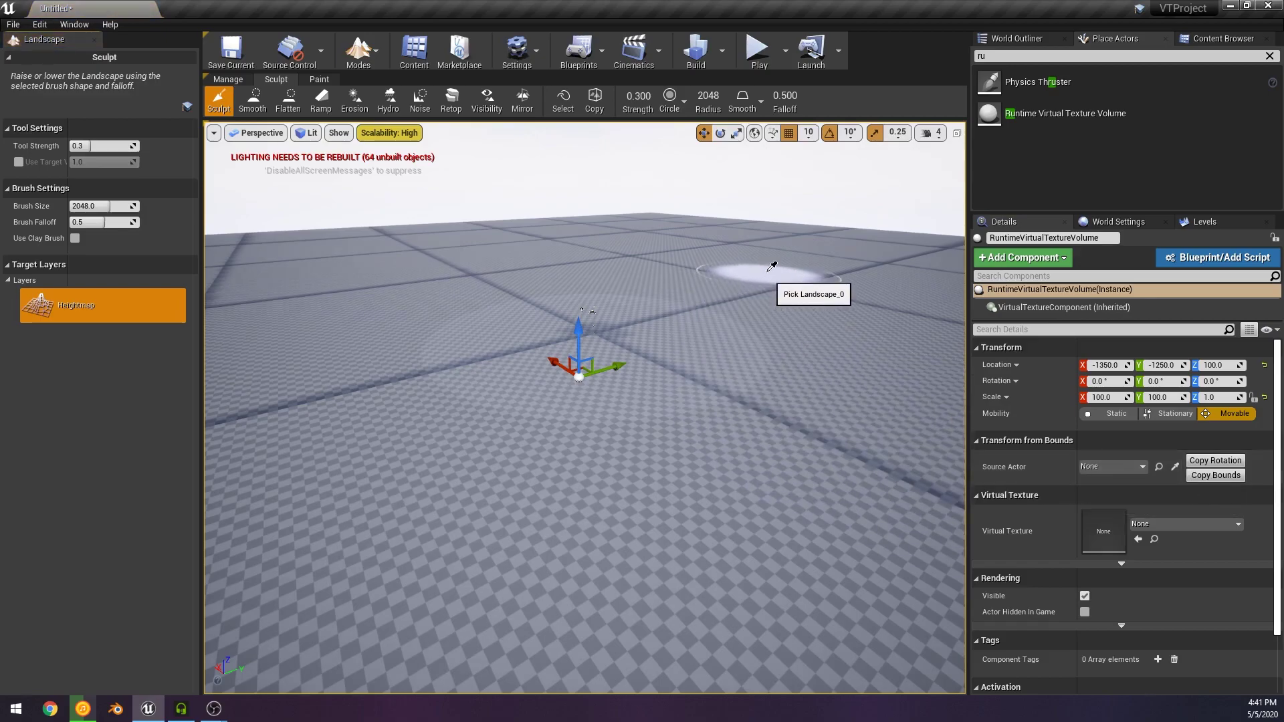
click(739, 274)
key(shift+1)
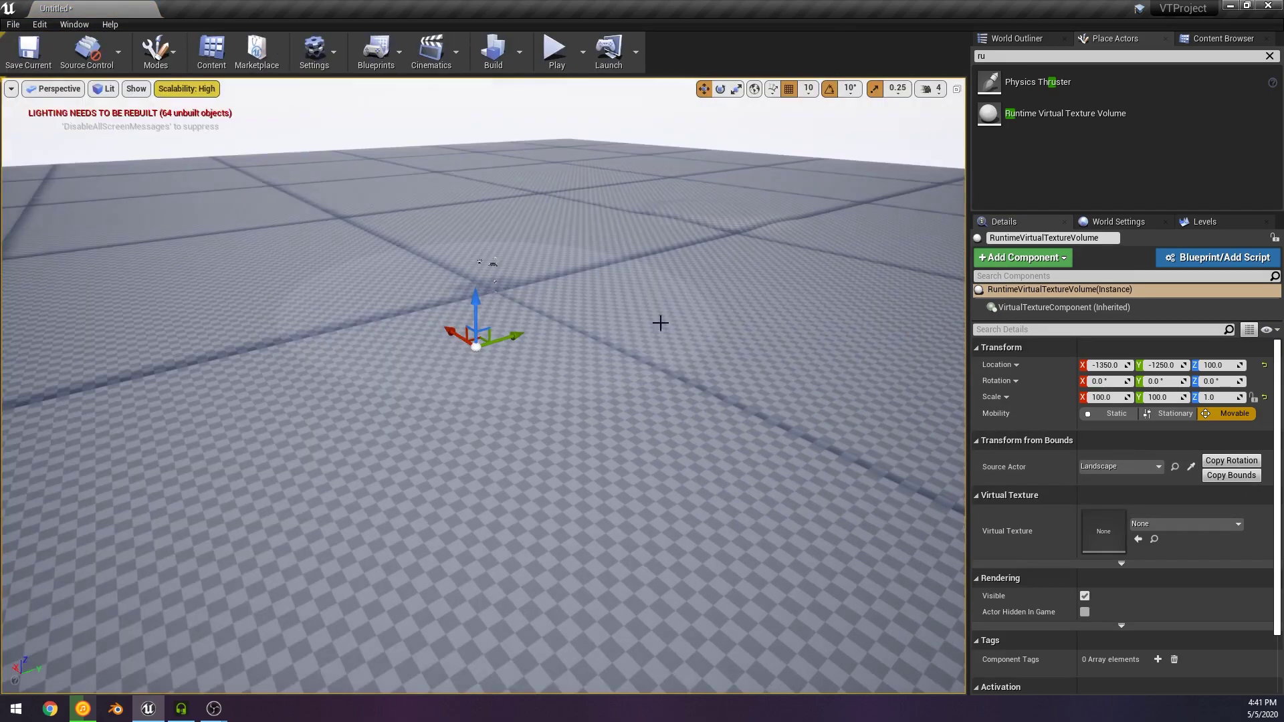
click(1231, 475)
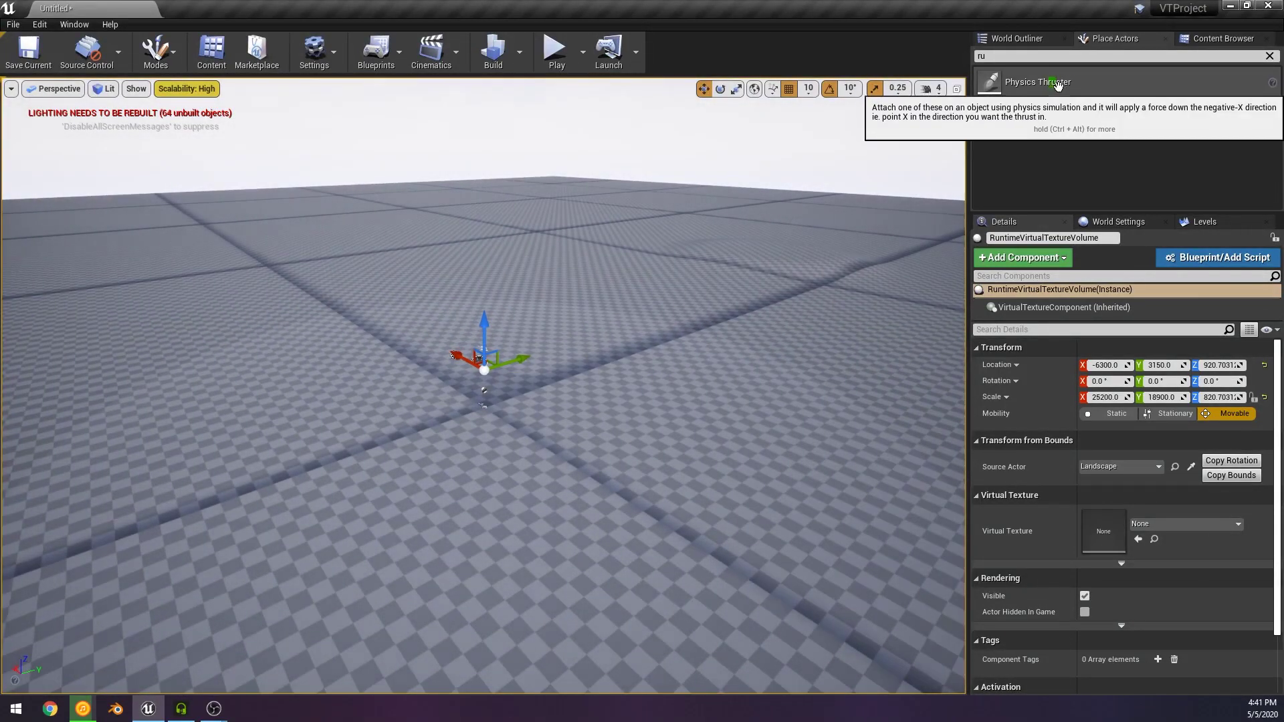
Step: Create a material named NewMaterial in the Content folder and open it for editing
click(1217, 38)
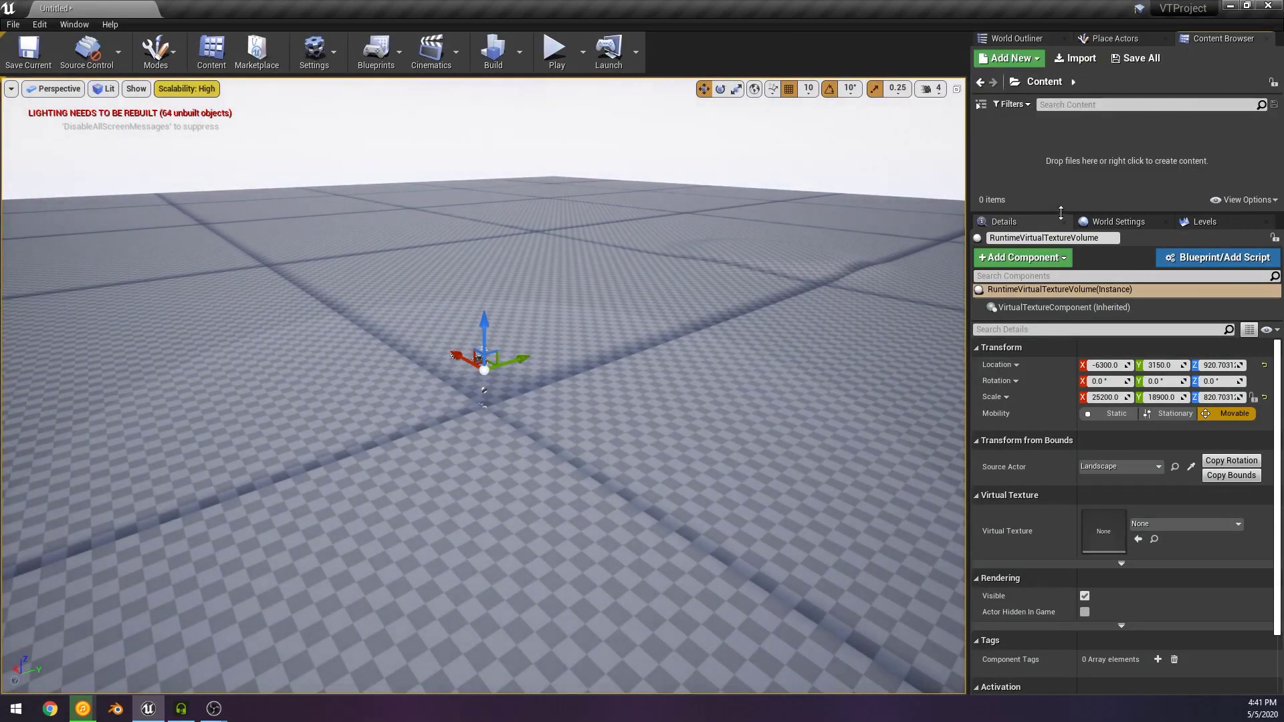
drag(1059, 250, 1044, 430)
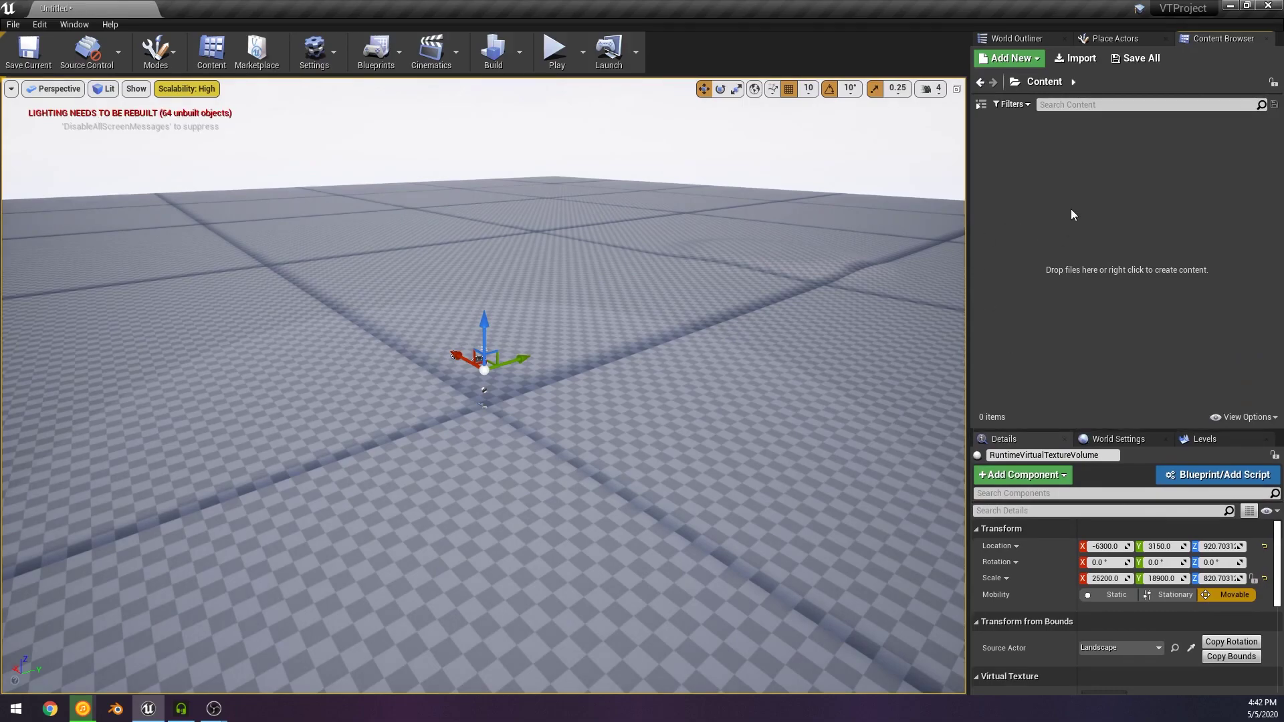
right_click(1104, 133)
click(1144, 297)
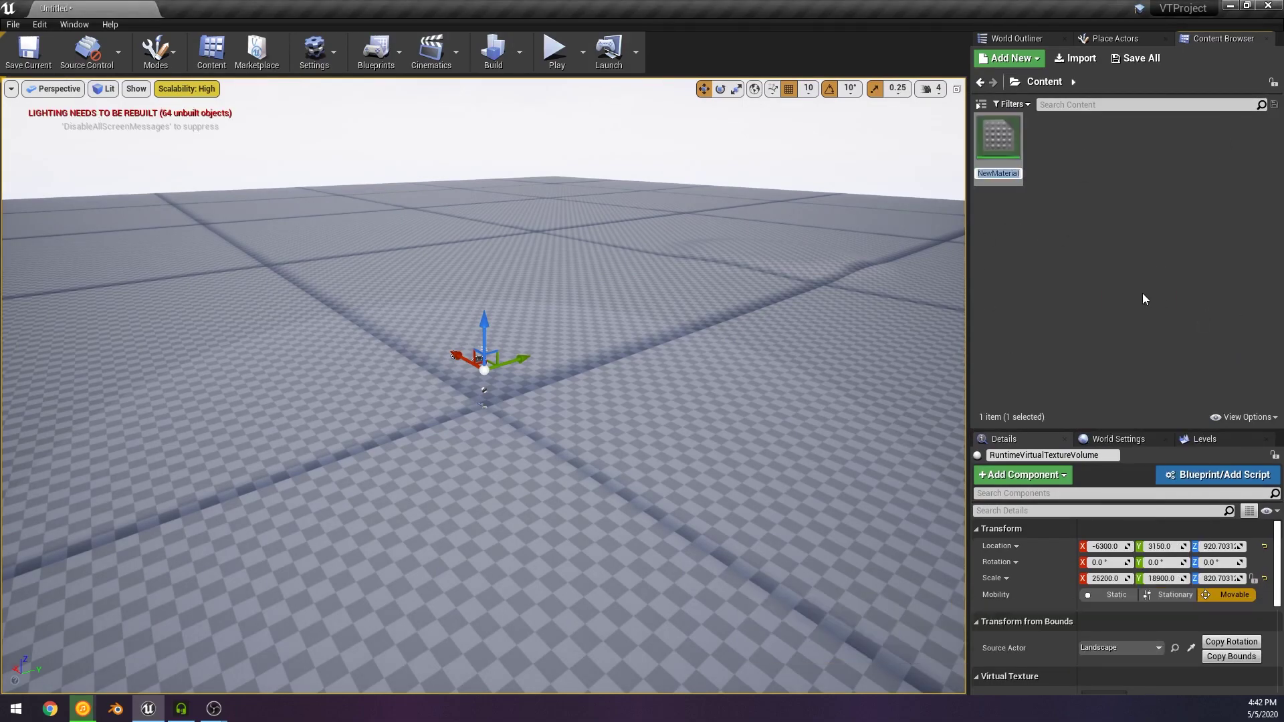
key(Return)
double_click(1001, 143)
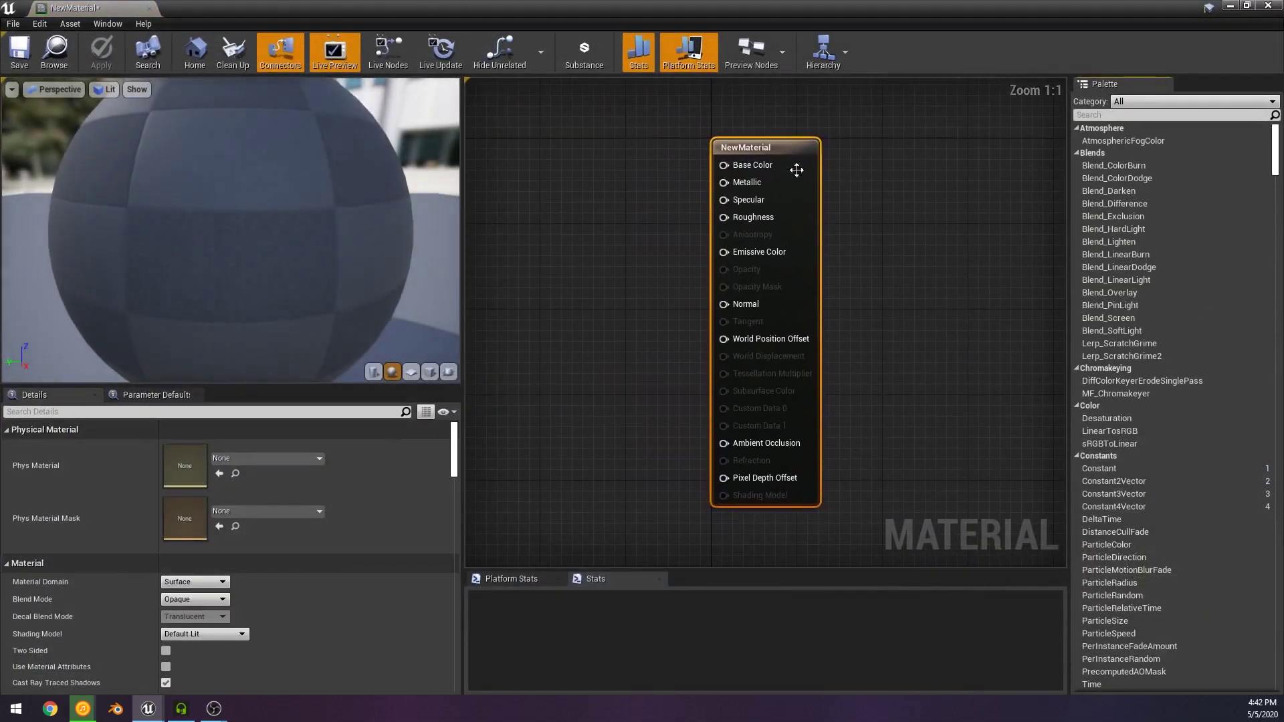
Step: Enable Use Material Attributes for the material
click(581, 234)
right_drag(580, 234, 610, 224)
scroll(1054, 203, down, 3)
click(805, 220)
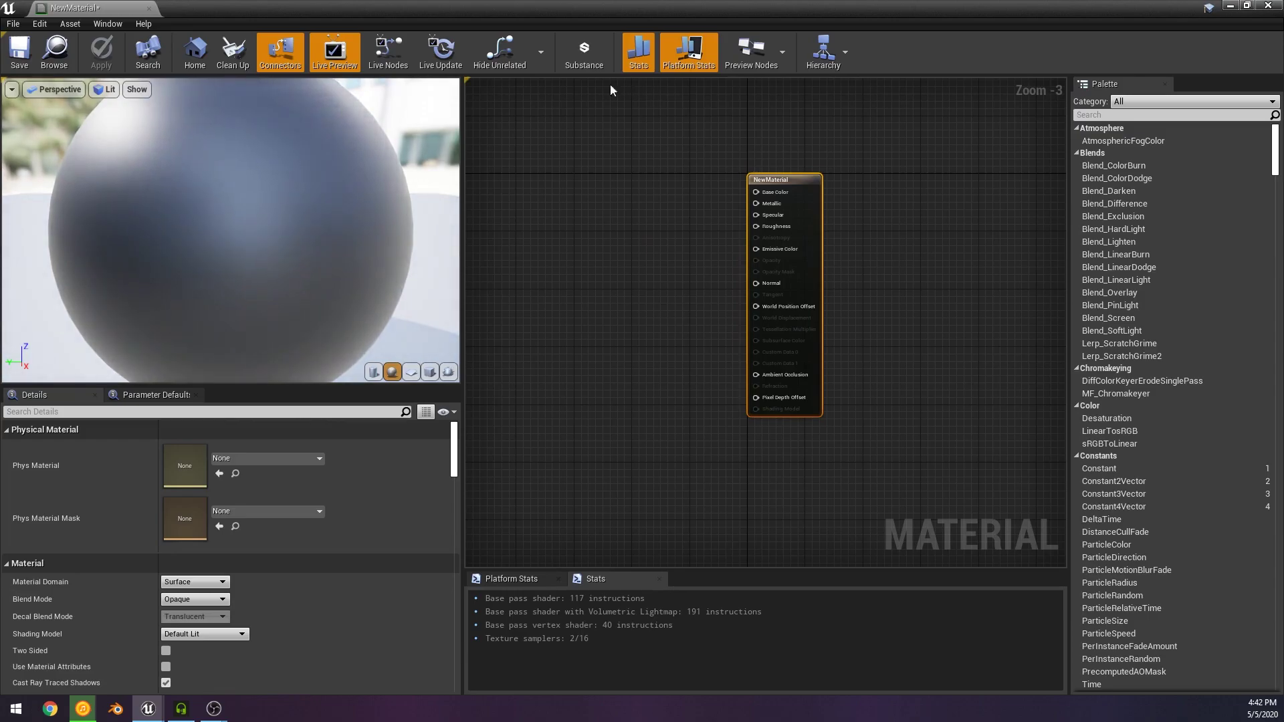
scroll(155, 521, down, 3)
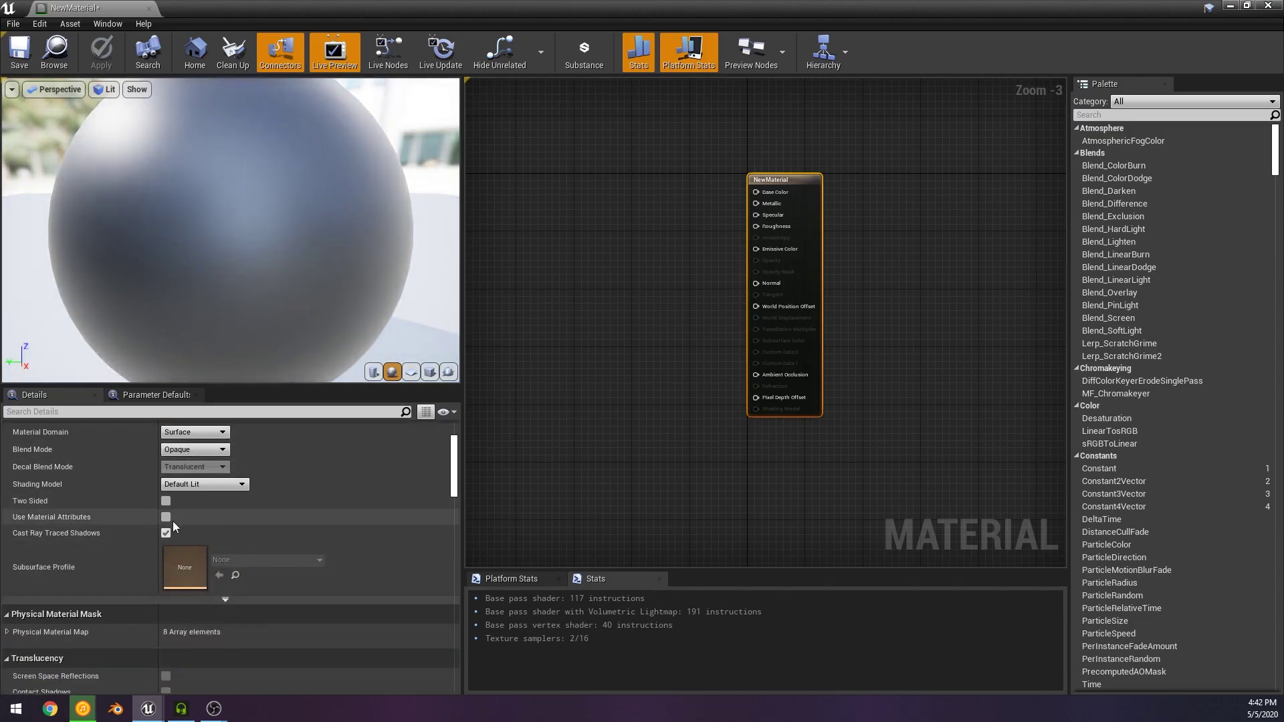
click(166, 517)
Step: Add a RuntimeVirtualTextureOutput node below the material's output node
right_click(808, 331)
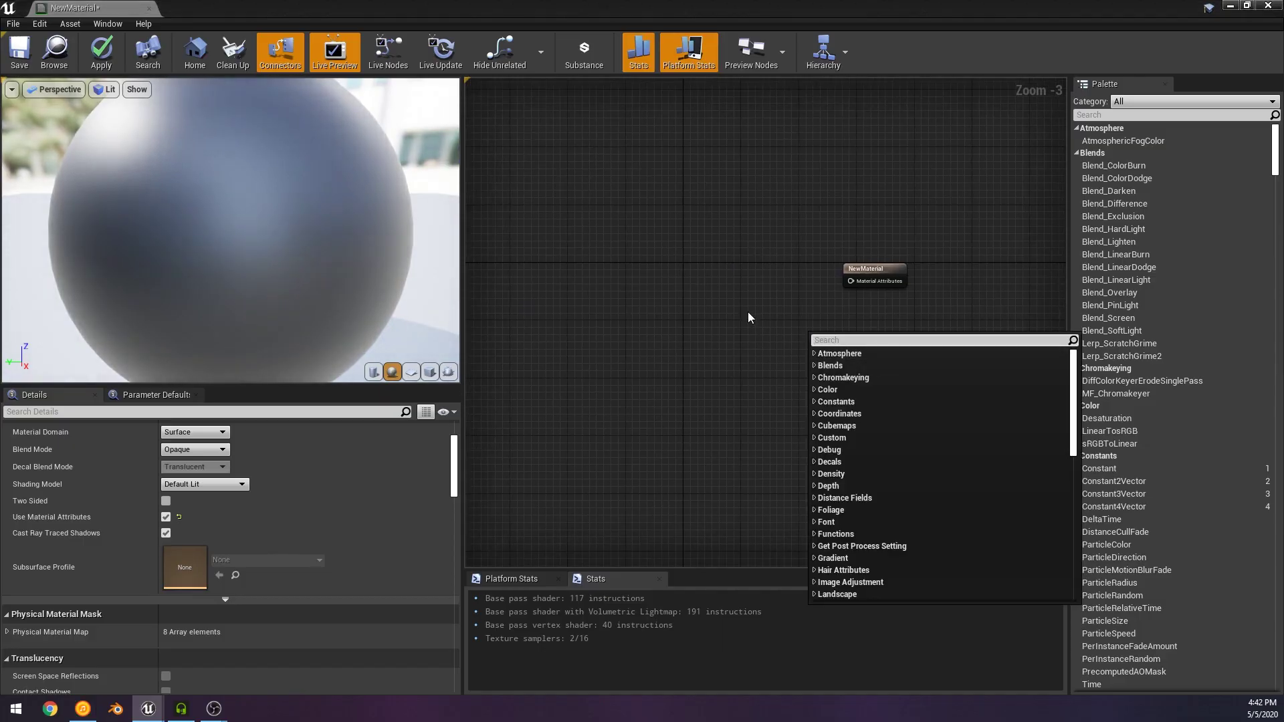
text(run)
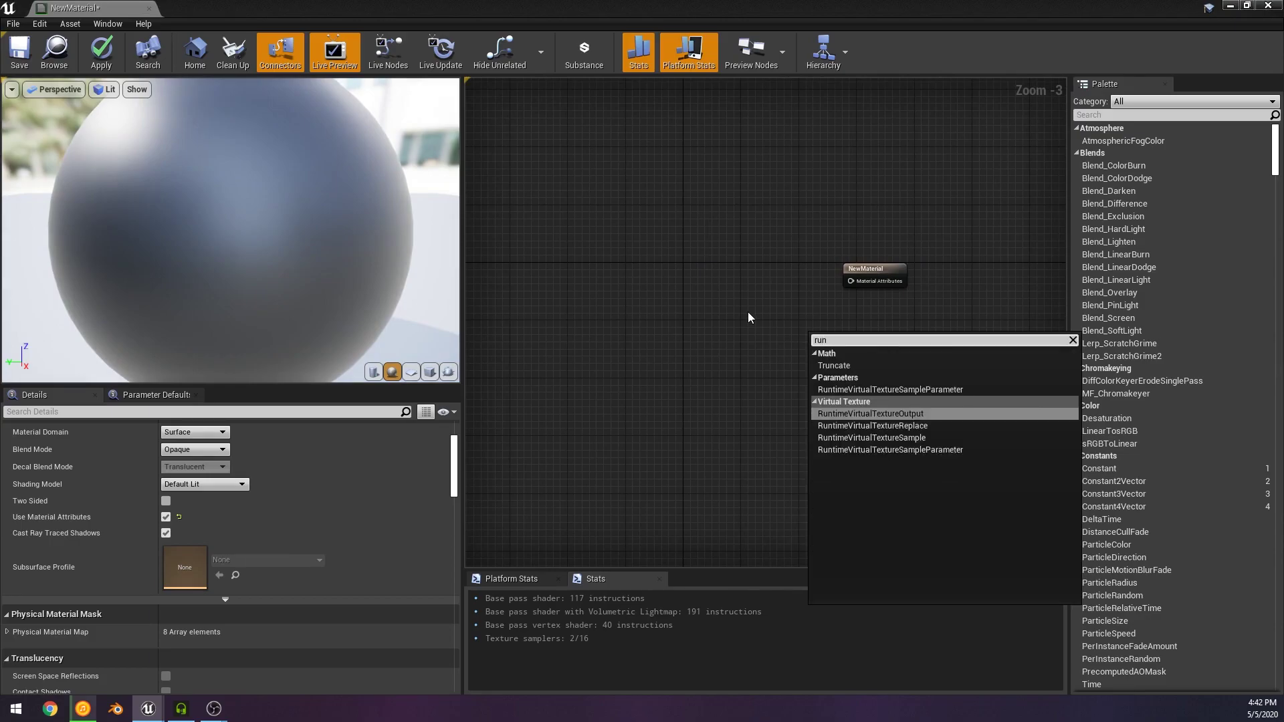
key(Return)
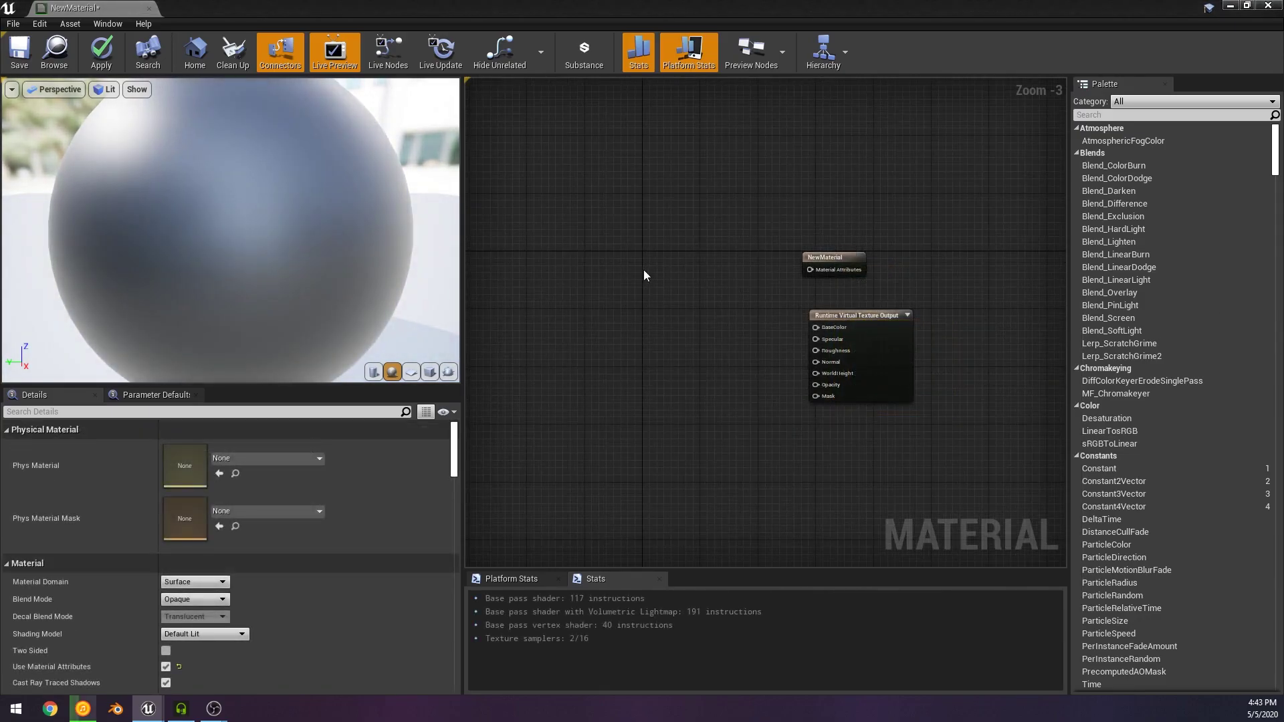
Step: Add a LandscapeLayerBlend node ahead of the output nodes and give it two layers
right_drag(940, 275, 883, 288)
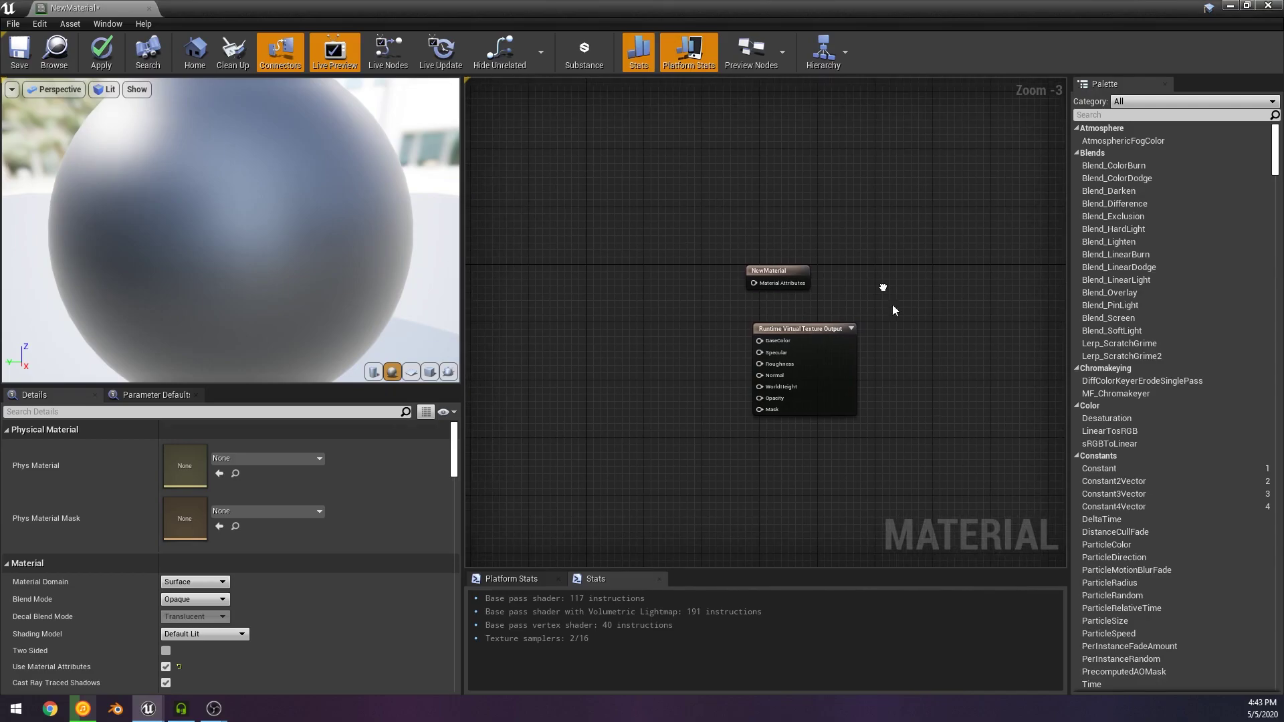
right_drag(745, 283, 550, 303)
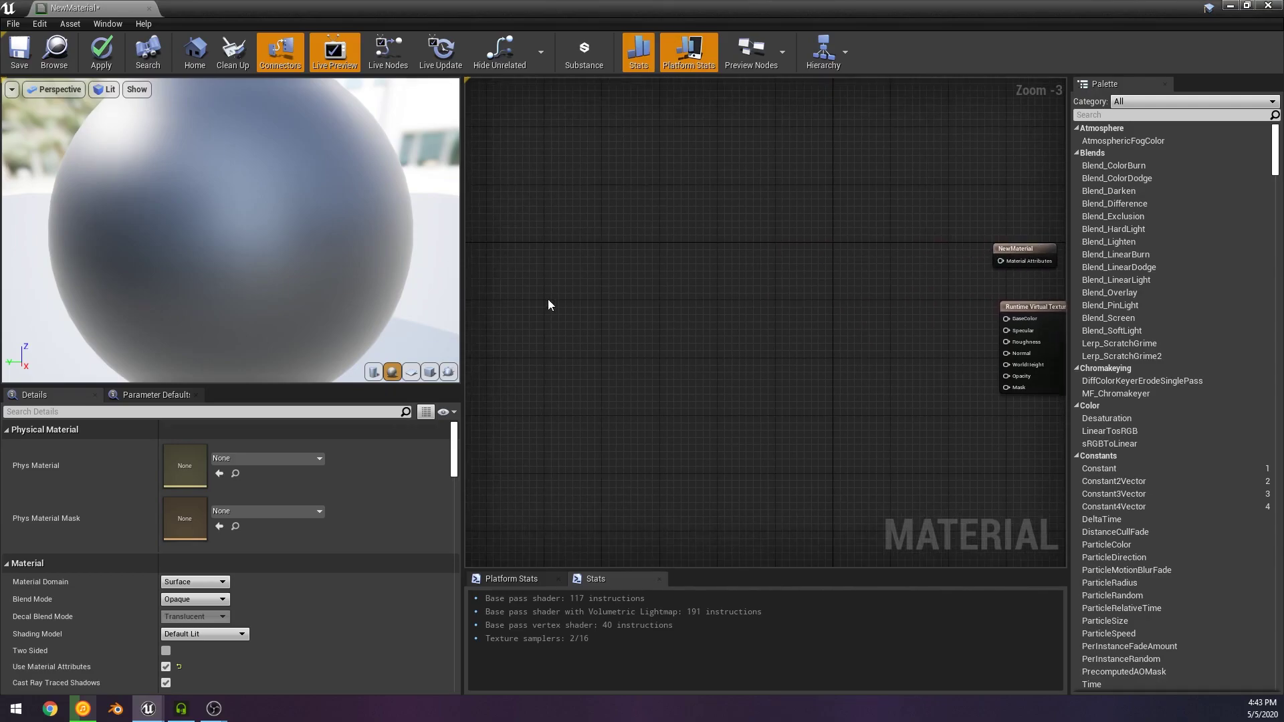
right_click(551, 303)
text(layer land)
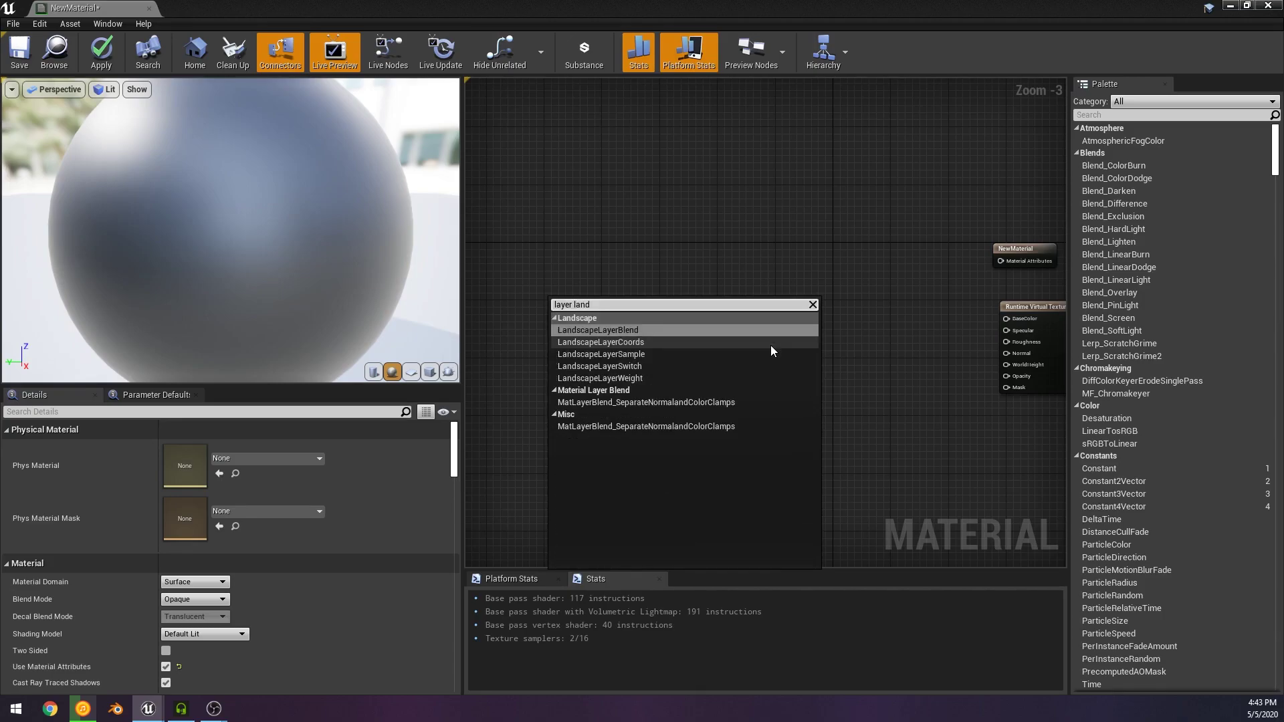
key(Return)
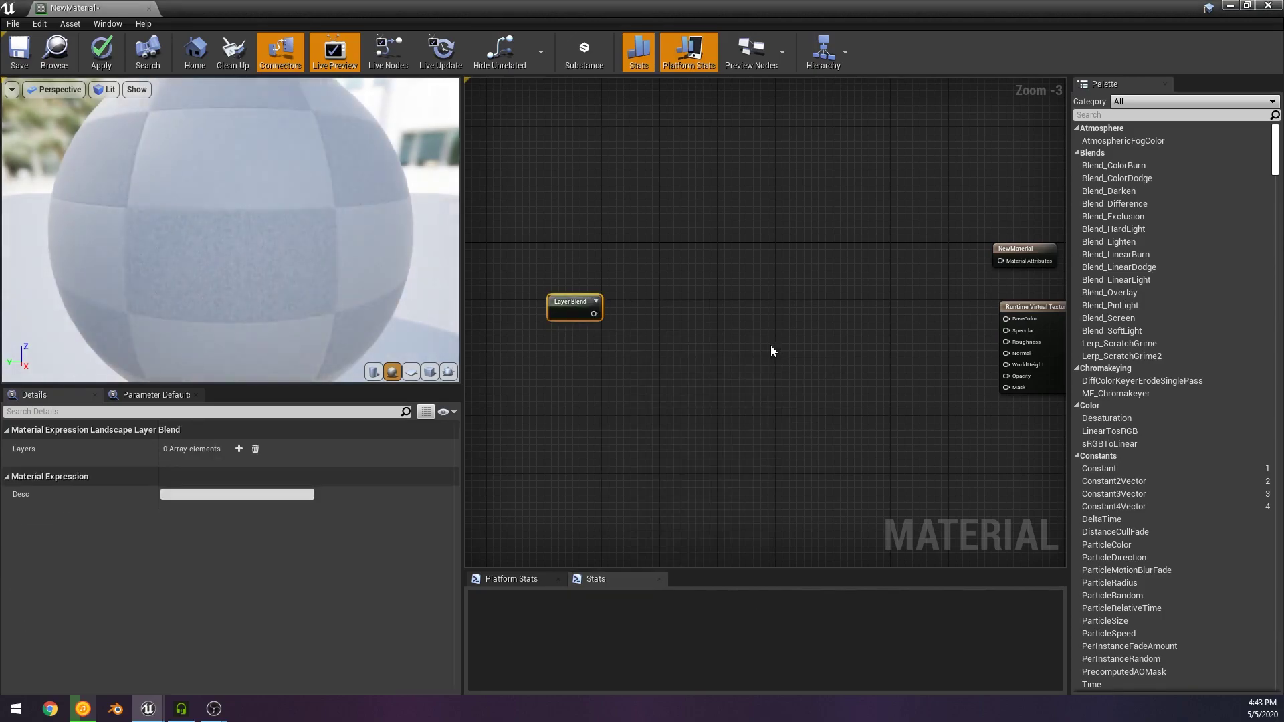
drag(574, 300, 682, 272)
click(239, 449)
click(239, 449)
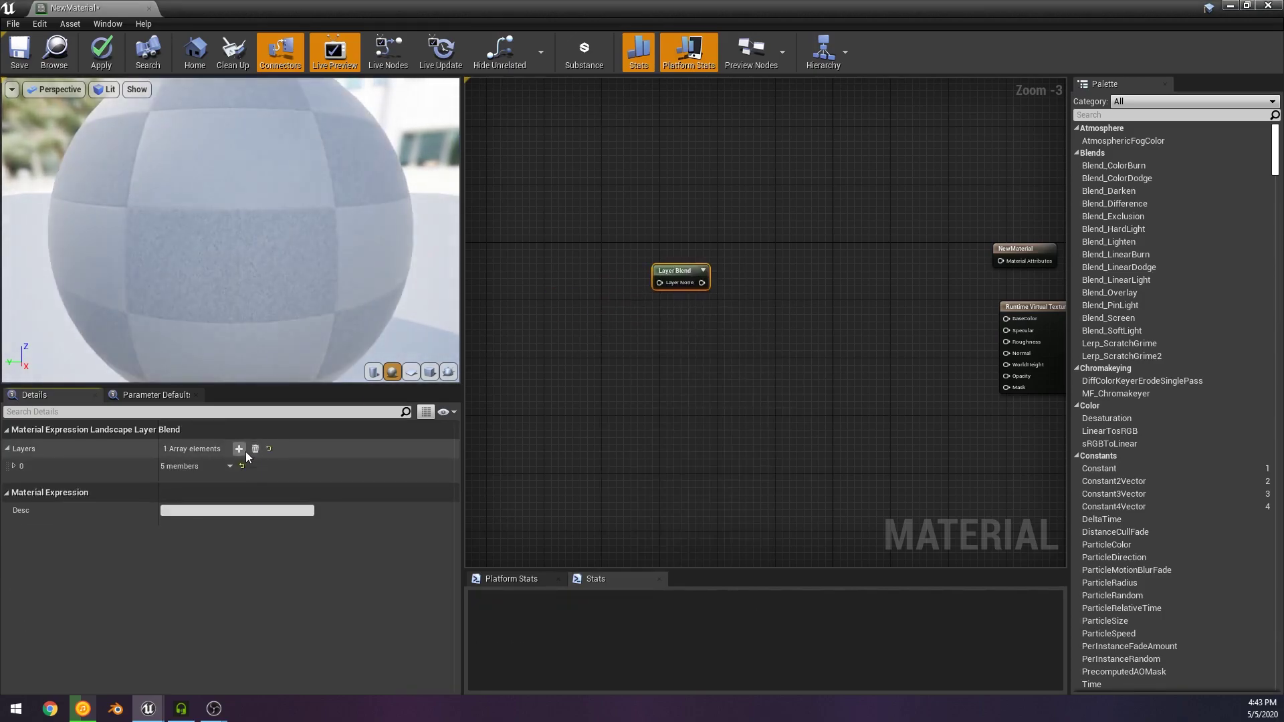
click(678, 371)
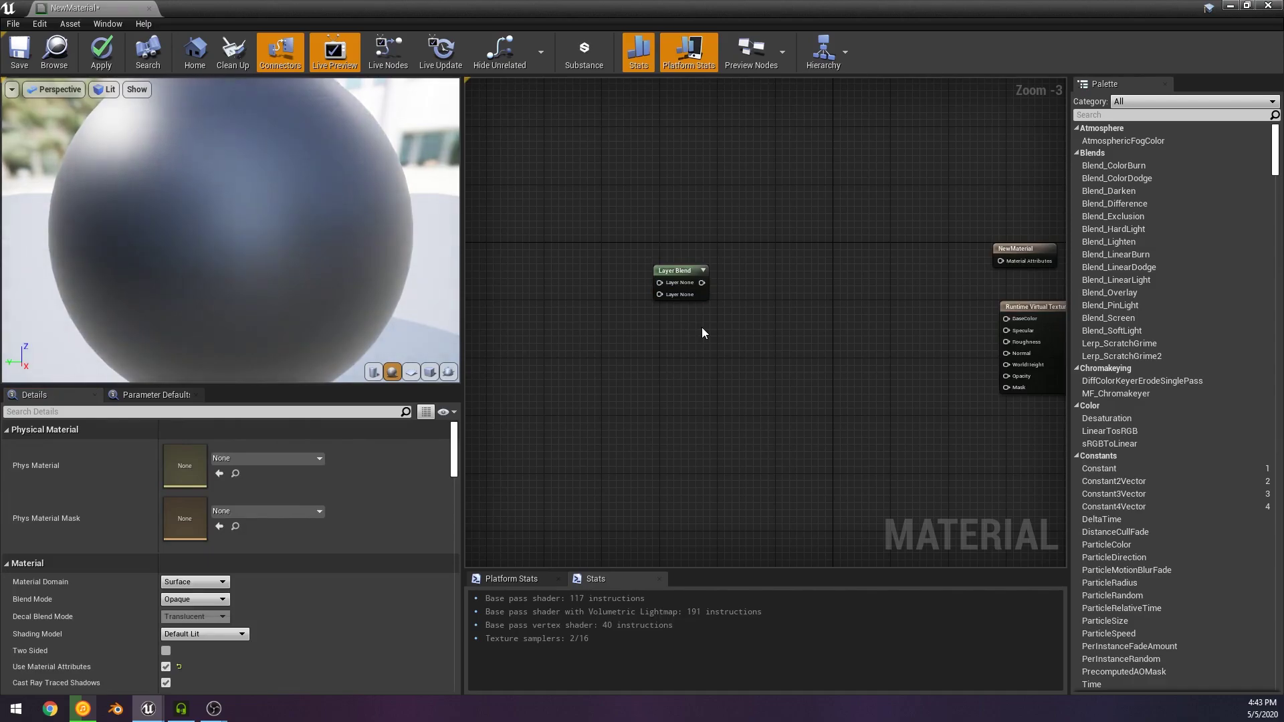
right_drag(803, 283, 815, 328)
scroll(814, 327, up, 3)
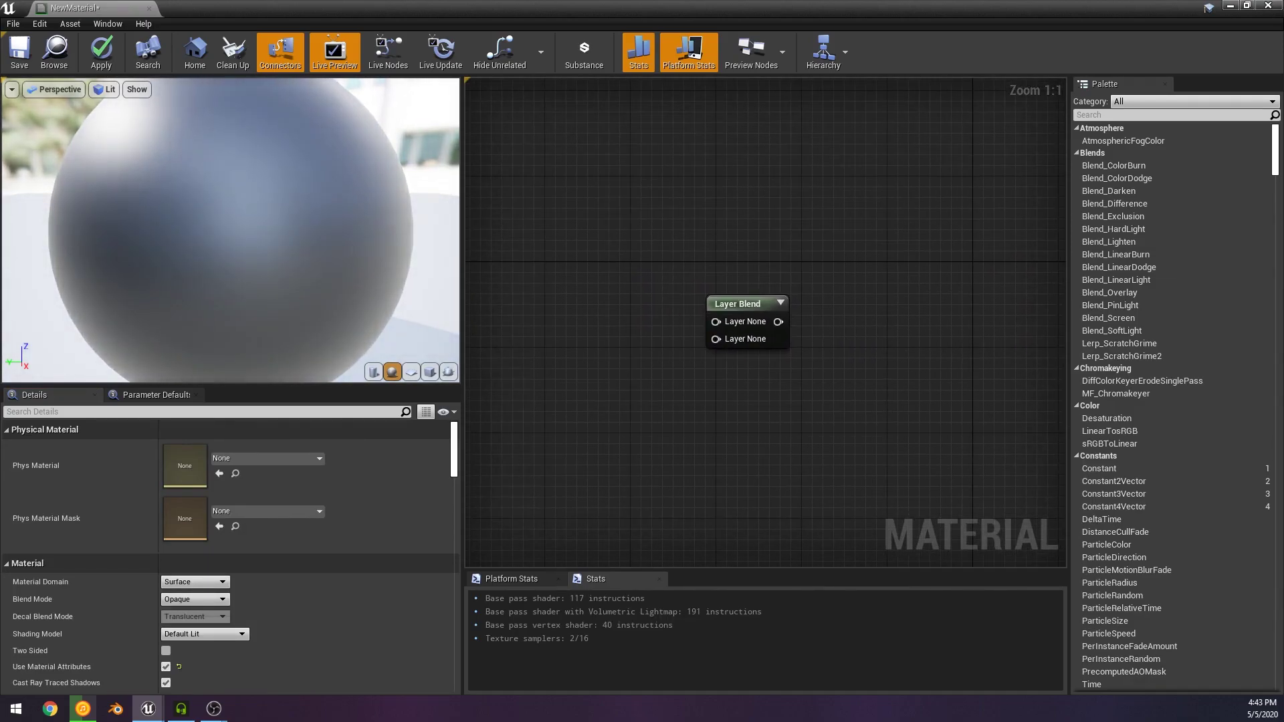
scroll(978, 257, down, 3)
right_drag(978, 257, 725, 209)
scroll(475, 233, up, 3)
right_drag(474, 233, 815, 268)
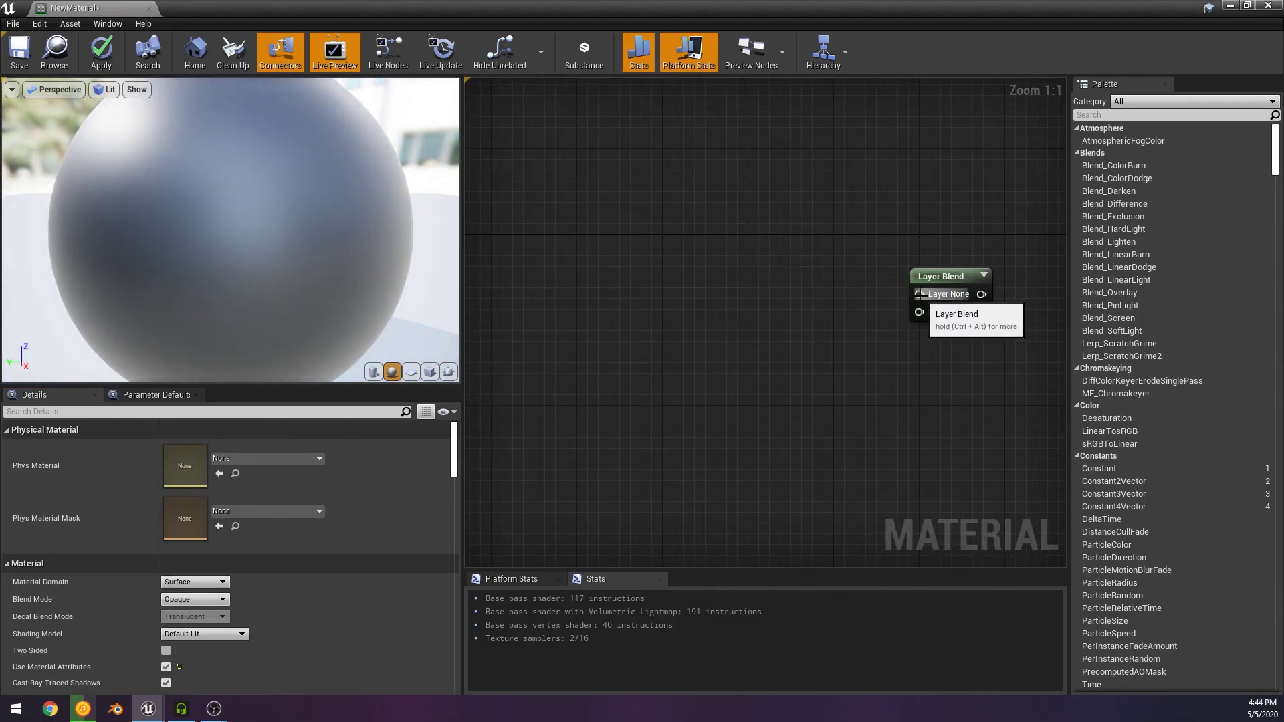
Step: Add a SetMaterialAttributes node with Base Color and Roughness inputs and connect it to the Layer Blend's first layer
drag(922, 295, 638, 170)
text(set)
key(Return)
click(214, 450)
click(214, 450)
click(7, 449)
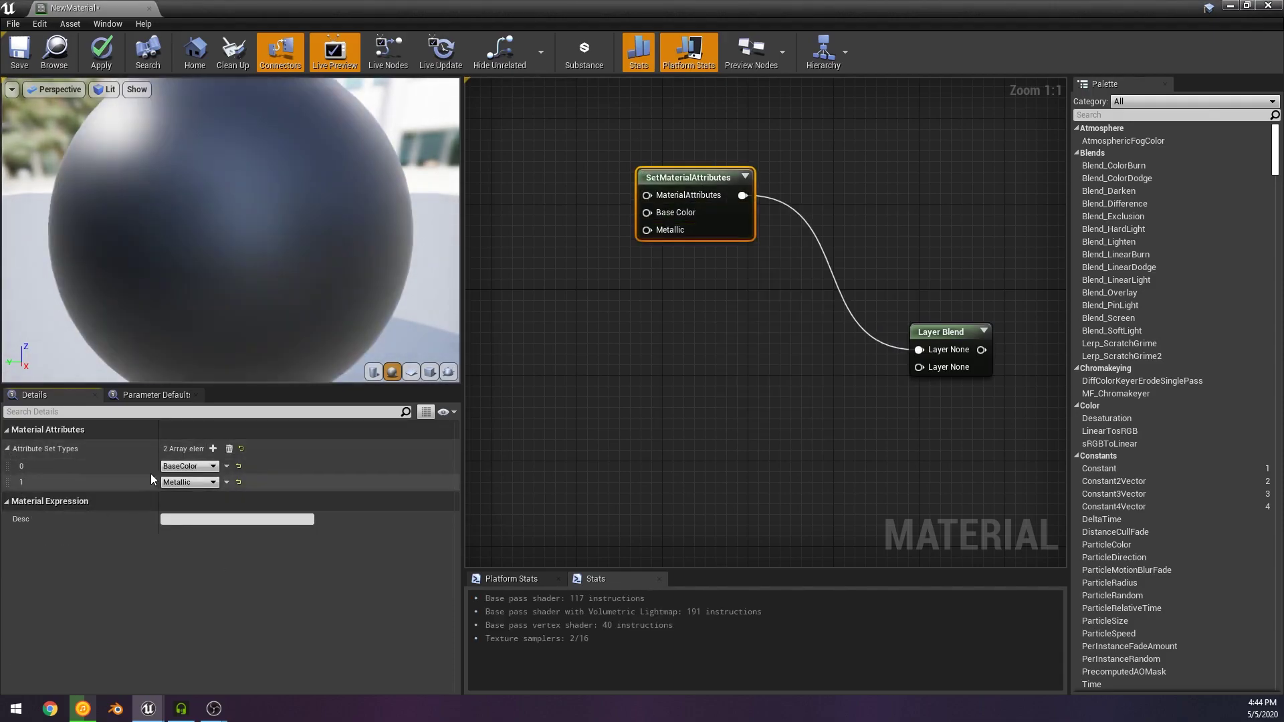
click(209, 482)
click(190, 235)
Step: Duplicate the SetMaterialAttributes node and connect the copy to the Layer Blend's second layer
click(736, 223)
key(ctrl+c)
key(ctrl+v)
drag(757, 425, 921, 368)
Step: Name the Layer Blend's first layer Grass and its second layer Dirt
click(800, 310)
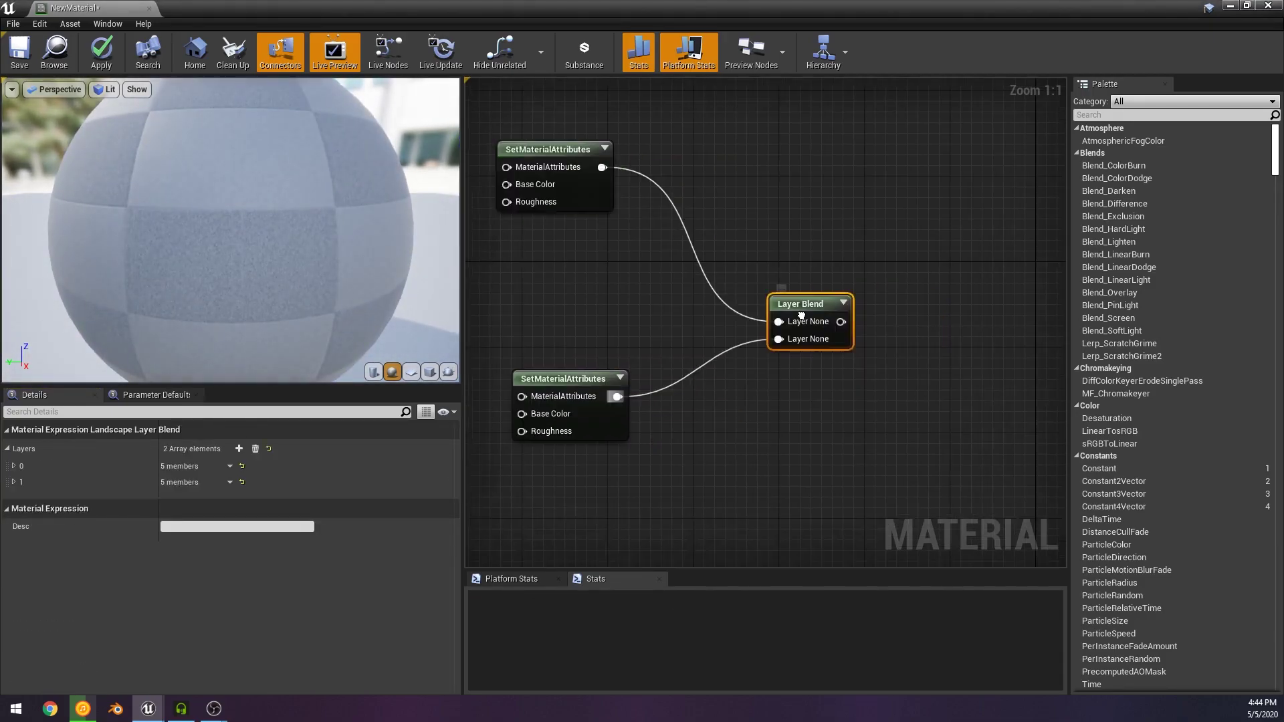
click(13, 466)
click(209, 483)
text(Grass)
key(Return)
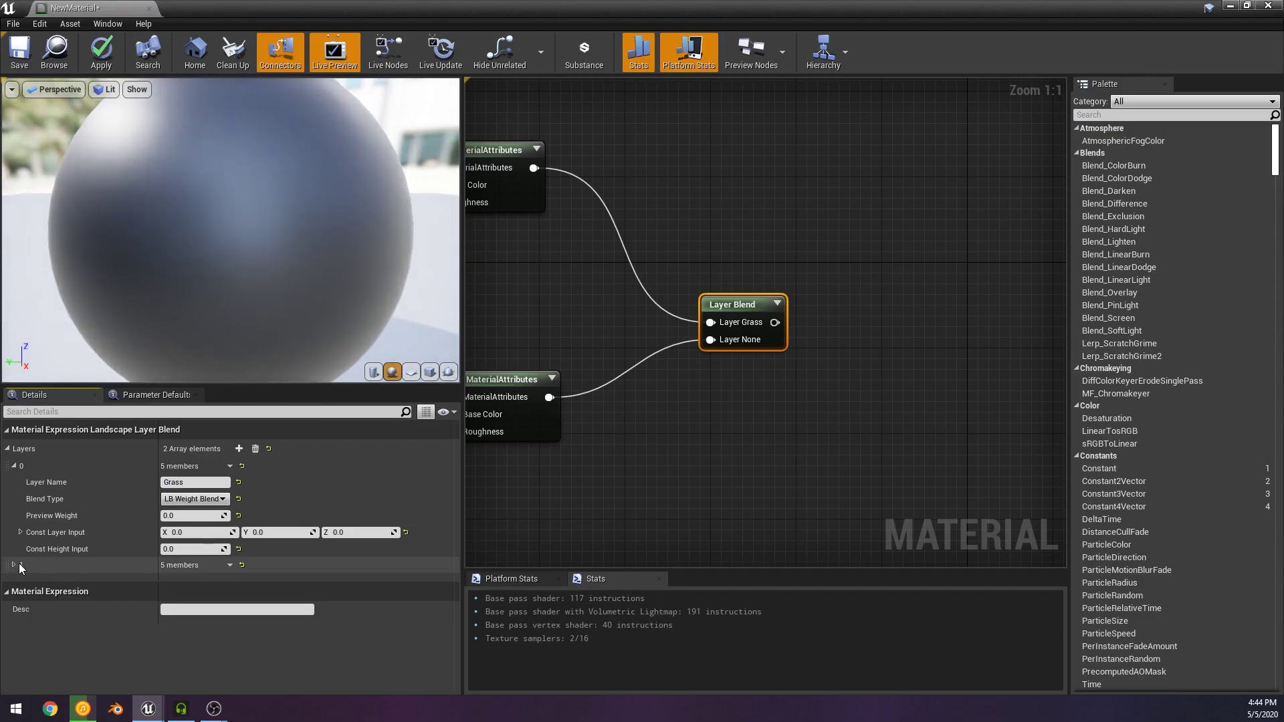
click(13, 565)
click(222, 582)
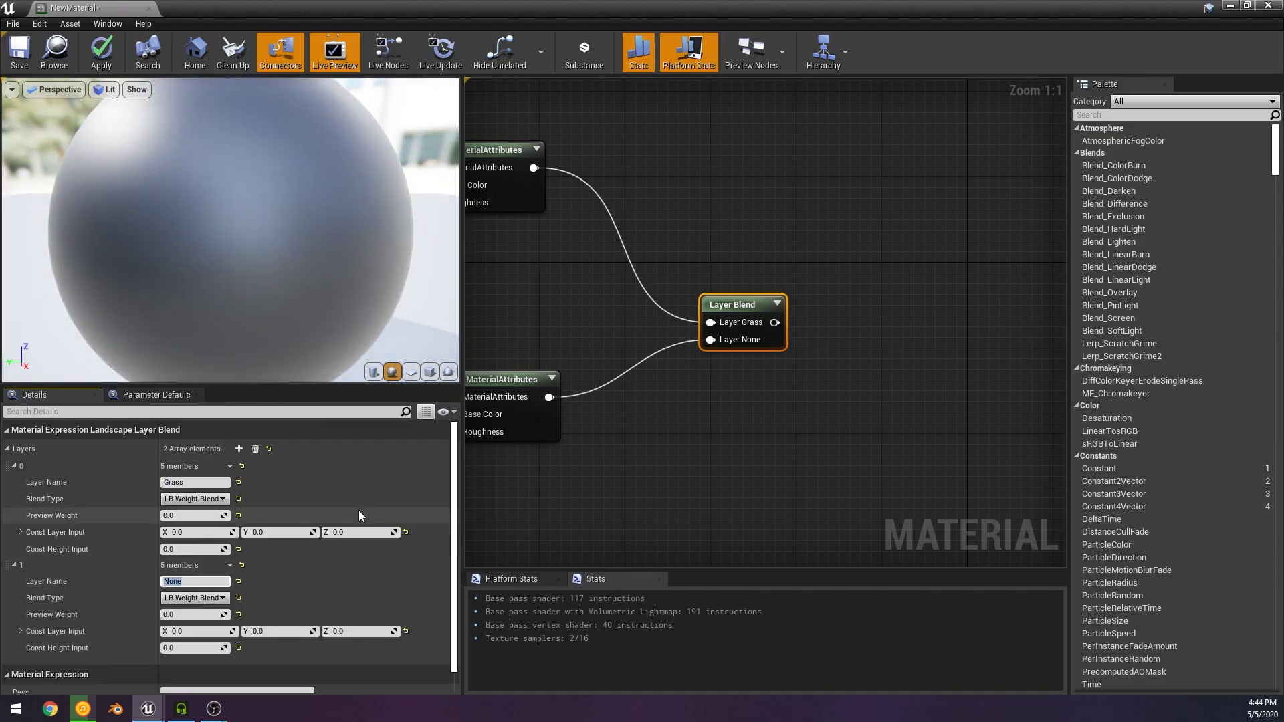
text(Dirt)
key(Return)
scroll(805, 261, down, 2)
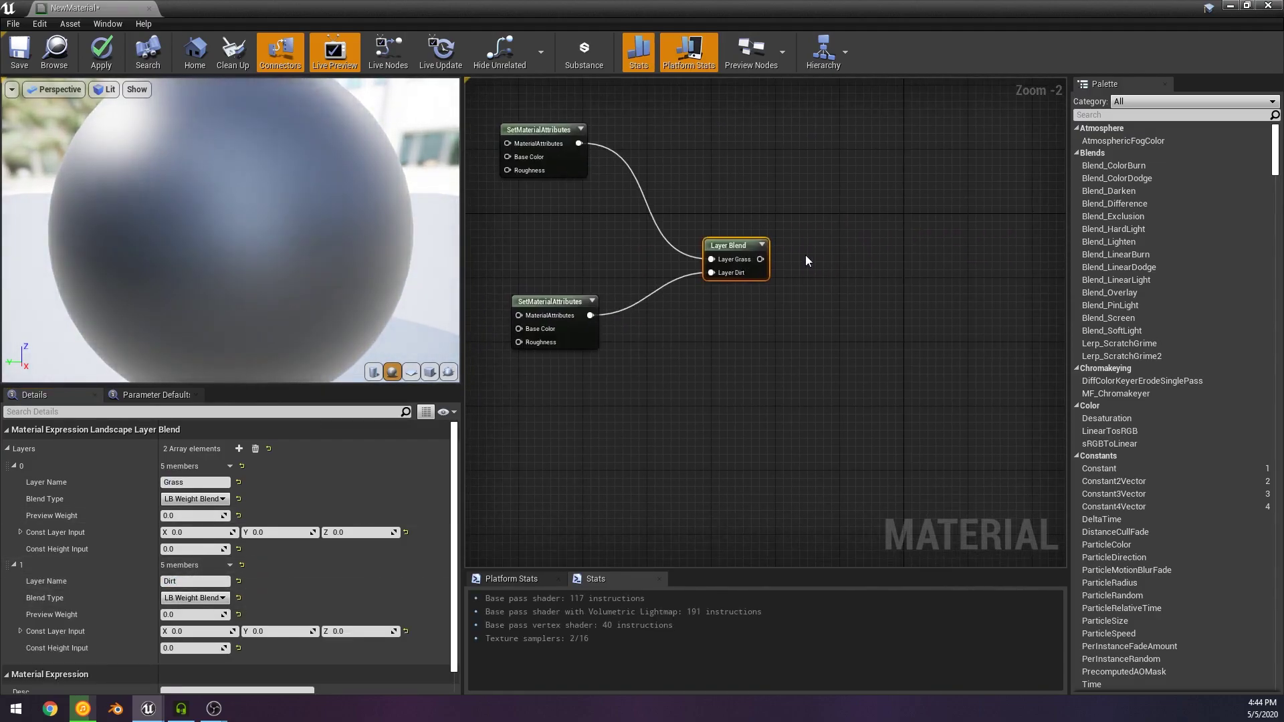
Step: Feed the Grass layer's Base Color from a new Constant3Vector set to green (0.204, 0.651, 0.0999)
right_drag(806, 261, 643, 220)
click(681, 307)
right_drag(608, 307, 1046, 312)
key(3)
click(598, 184)
drag(660, 204, 794, 219)
double_click(624, 223)
drag(806, 396, 806, 321)
click(705, 367)
click(815, 548)
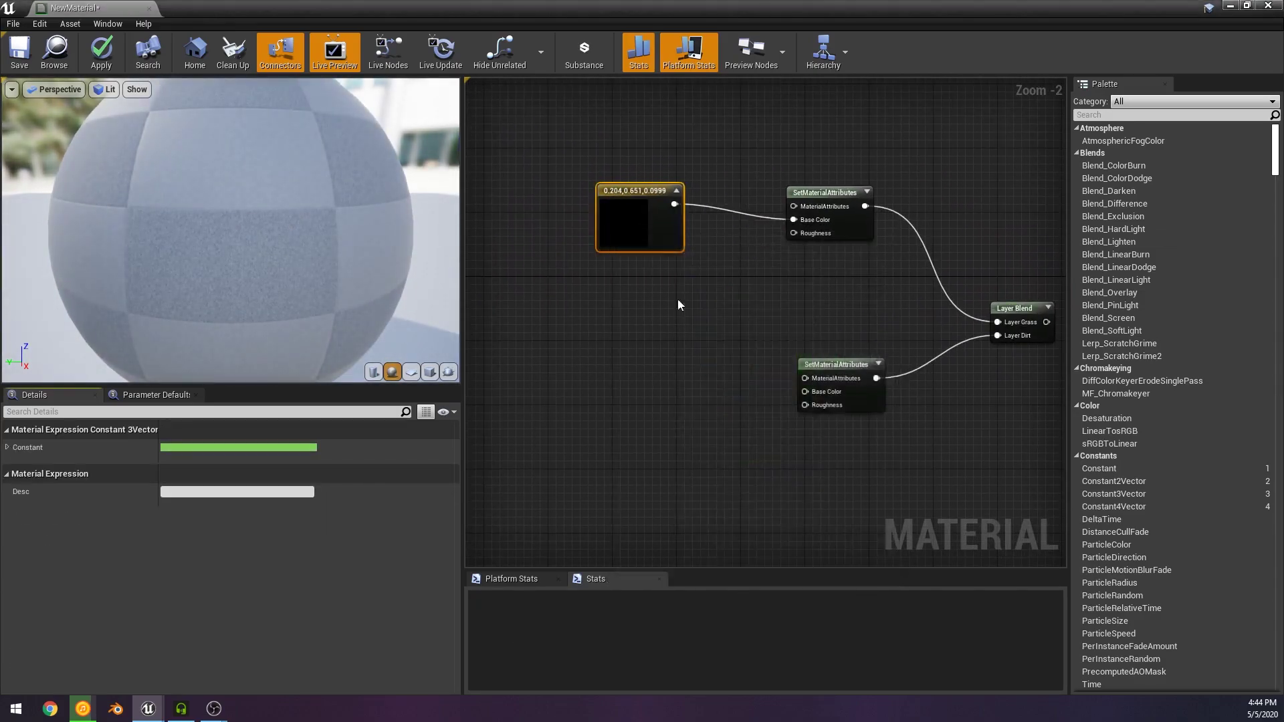
Step: Duplicate the green colour constant, connect the copy to the Dirt layer's Base Color and recolour it orange (0.651, 0.281, 0)
key(ctrl+c)
key(ctrl+v)
drag(715, 402, 809, 392)
double_click(670, 409)
drag(776, 450, 812, 477)
click(880, 659)
drag(699, 421, 667, 413)
click(776, 307)
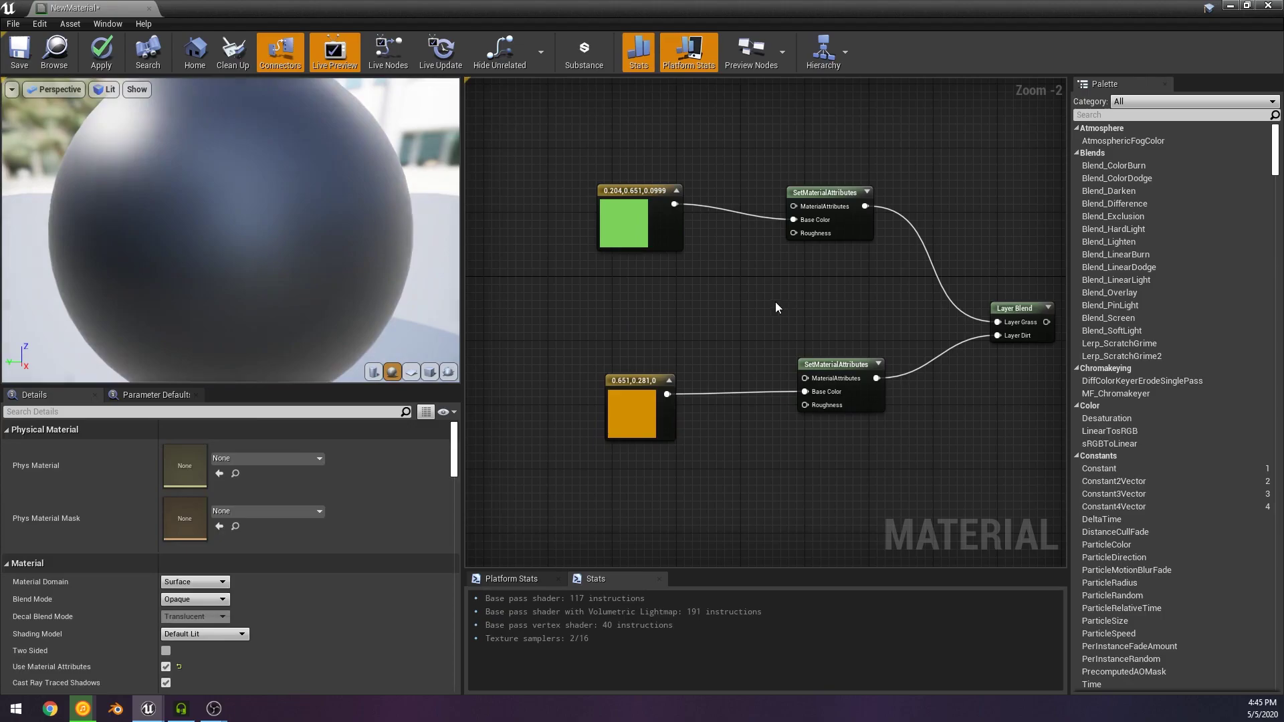
Step: Add a Constant node connected to the Grass layer's Roughness and set it to 0.8
key(1)
click(711, 296)
drag(733, 317, 736, 262)
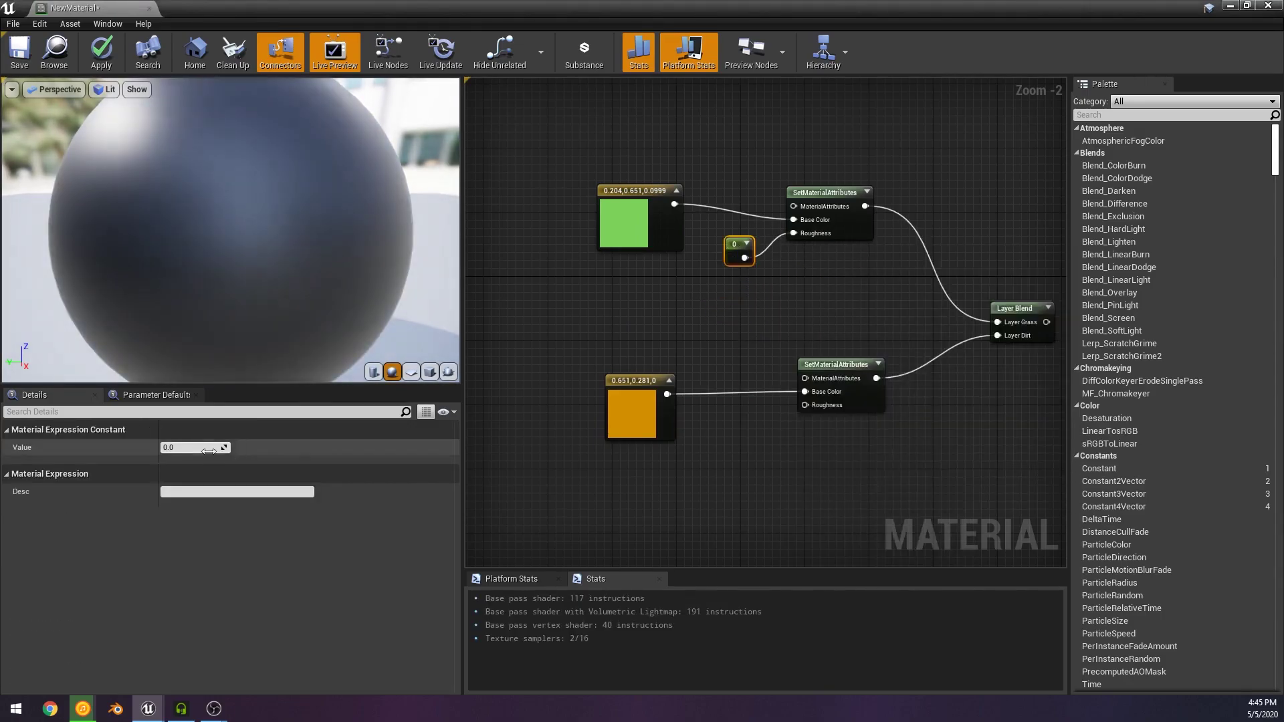
click(201, 448)
text(0.8)
key(Return)
Step: Duplicate the roughness constant, connect the copy to the Dirt layer's Roughness and set it to 0.6
click(737, 245)
key(ctrl+c)
key(ctrl+v)
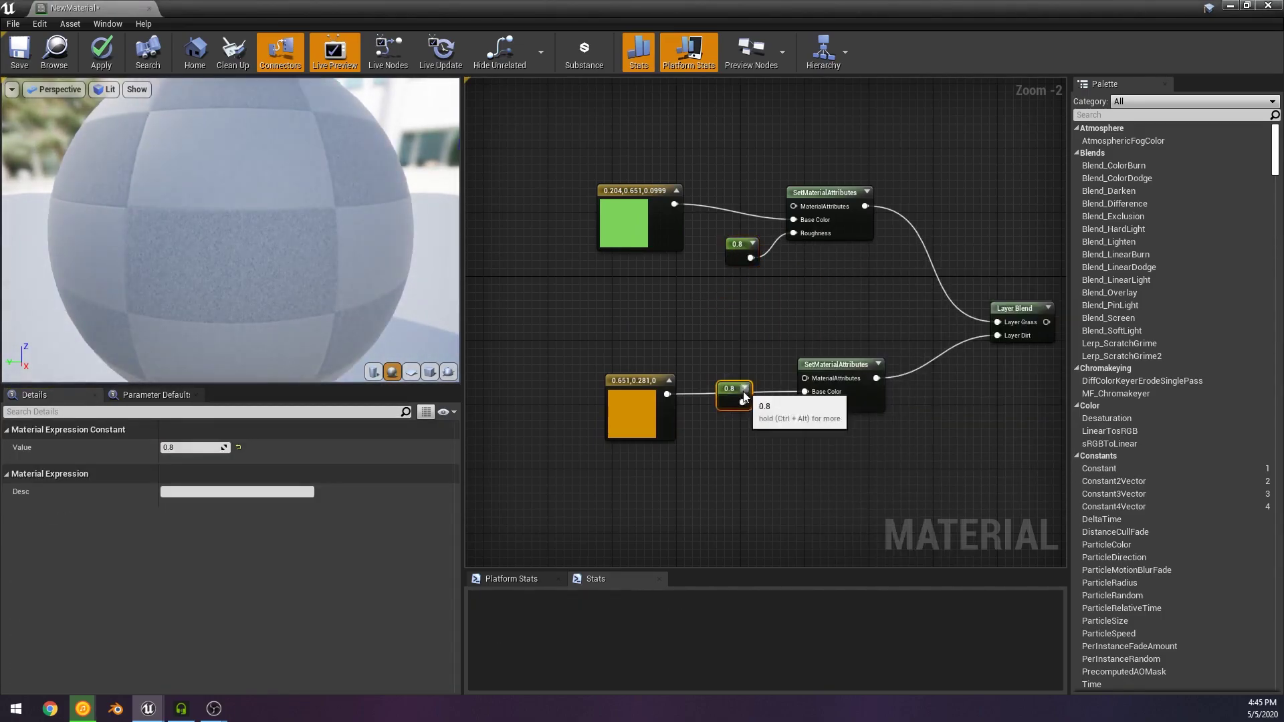
drag(742, 400, 805, 405)
drag(728, 389, 760, 424)
click(204, 448)
text(0.9)
key(Return)
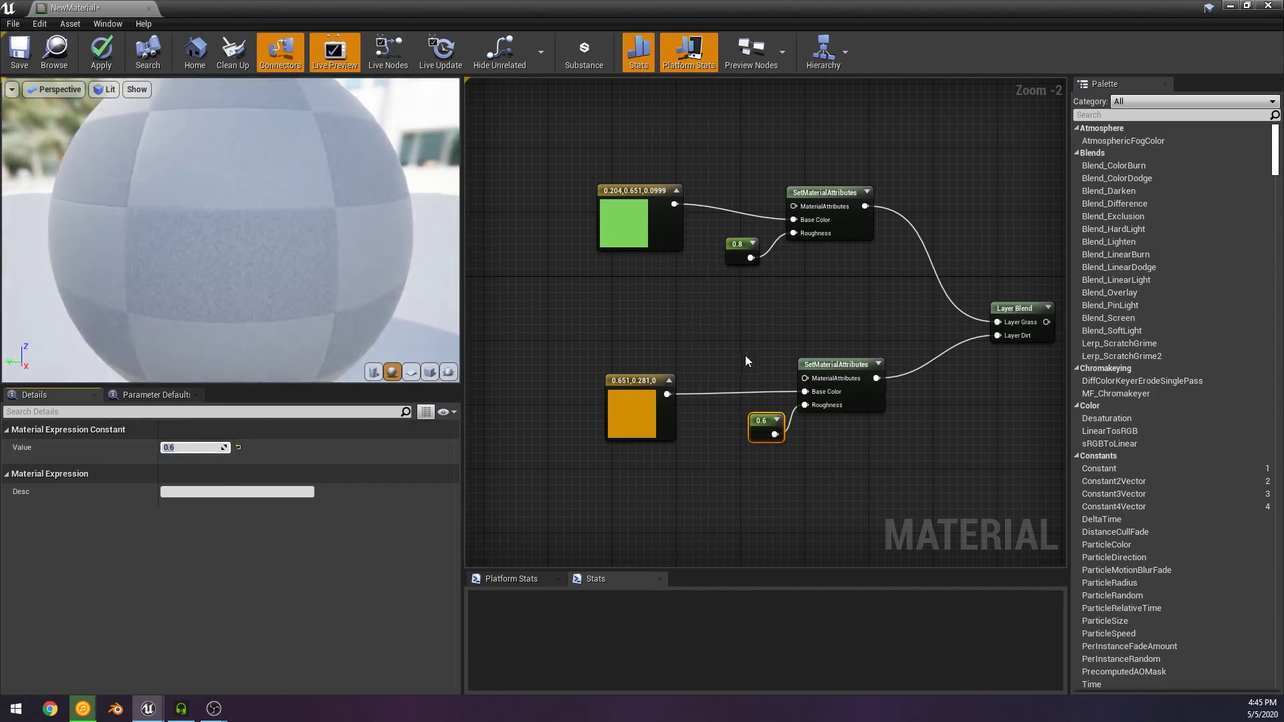
Step: Connect the Layer Blend's output to the NewMaterial node's Material Attributes and apply the material
click(748, 361)
right_drag(1044, 352, 547, 347)
drag(548, 318, 879, 299)
scroll(701, 254, down, 3)
right_drag(701, 254, 866, 236)
drag(288, 207, 181, 194)
click(101, 51)
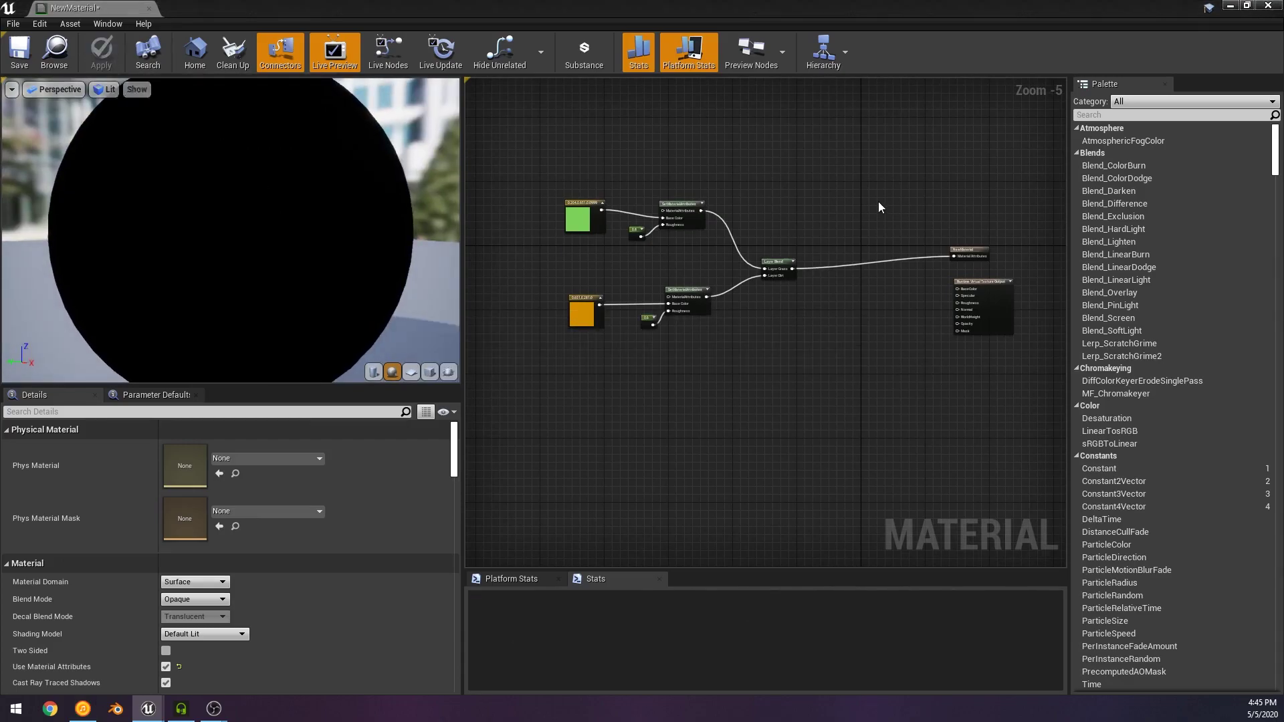
Step: Move the NewMaterial output node down, level with the Layer Blend and just above the Runtime Virtual Texture Output node
scroll(939, 288, up, 5)
right_drag(939, 287, 829, 304)
scroll(832, 306, down, 1)
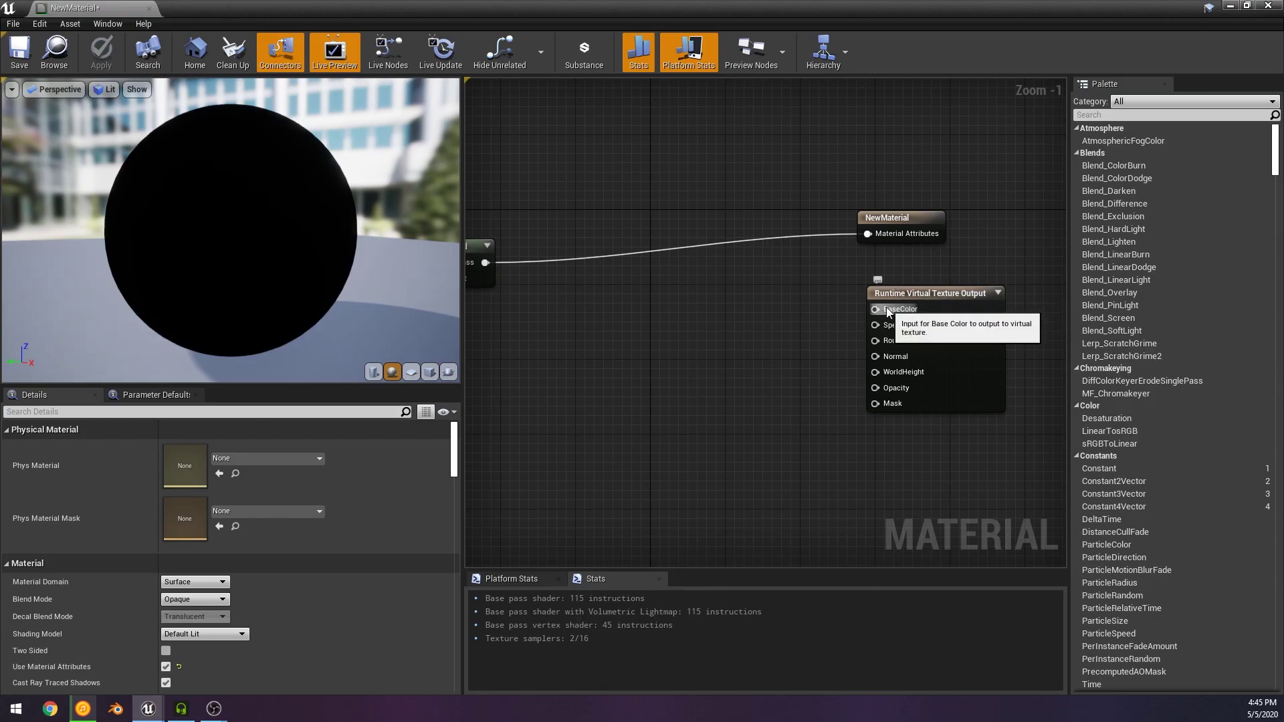
drag(893, 218, 896, 246)
scroll(720, 426, down, 1)
right_drag(730, 405, 783, 397)
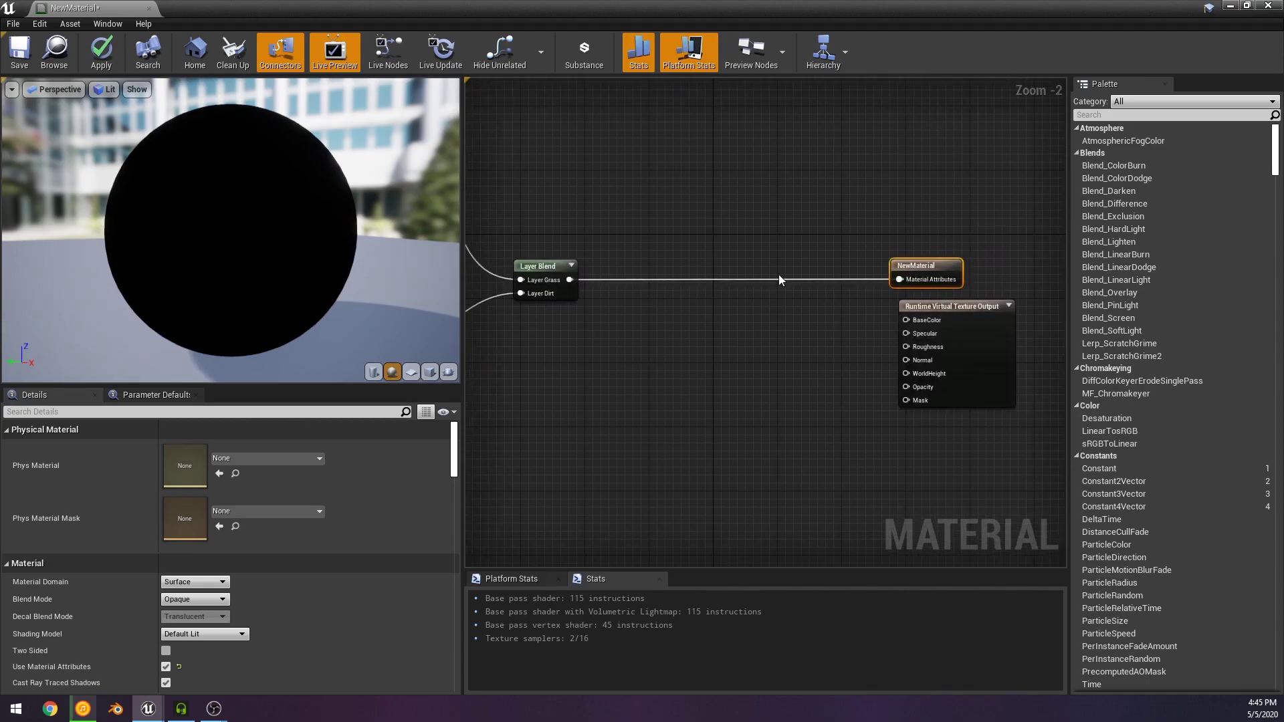
Step: Add a VirtualTextureFeatureSwitch node between the Layer Blend and the output nodes
right_click(729, 317)
text(virtual)
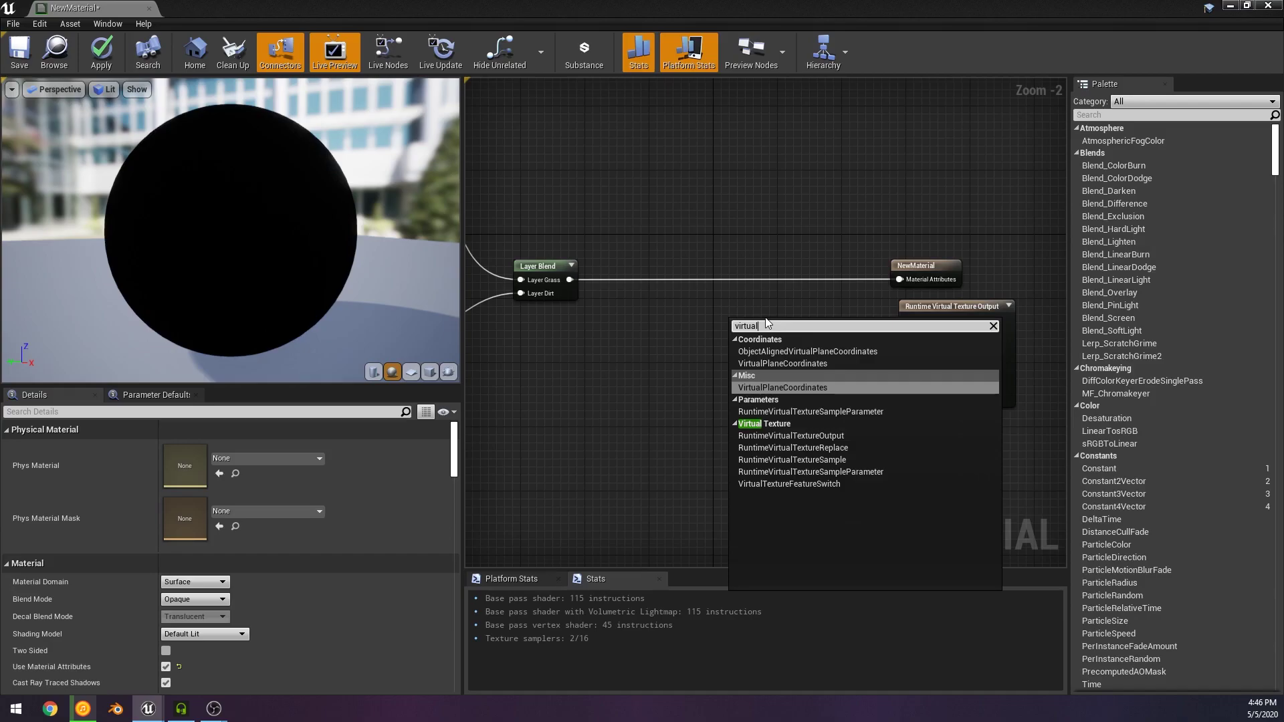
key(Up)
key(Up)
key(Down)
key(Down)
key(Down)
key(Down)
key(Down)
key(Down)
key(Down)
key(Down)
key(Return)
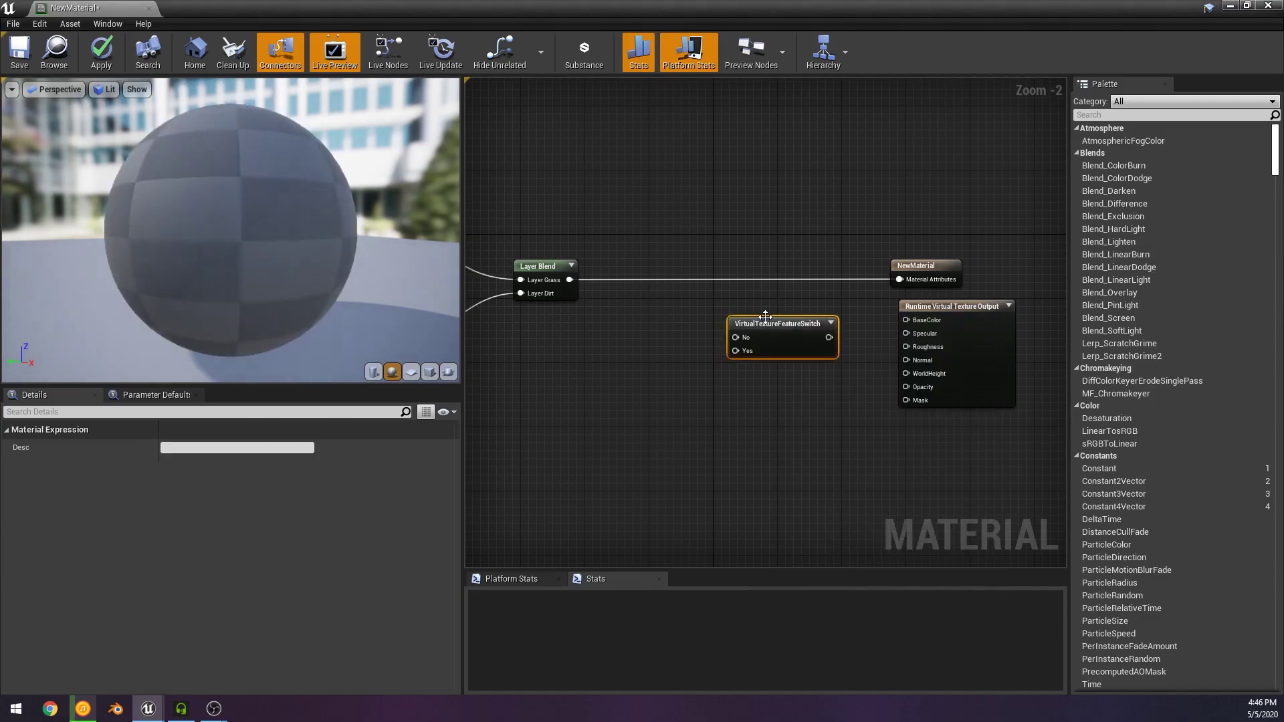
Step: Route the Layer Blend through the VirtualTextureFeatureSwitch's No input into the material output, and move the Runtime Virtual Texture Output node lower
drag(776, 347, 822, 297)
scroll(647, 266, down, 2)
right_drag(647, 266, 776, 218)
click(775, 267)
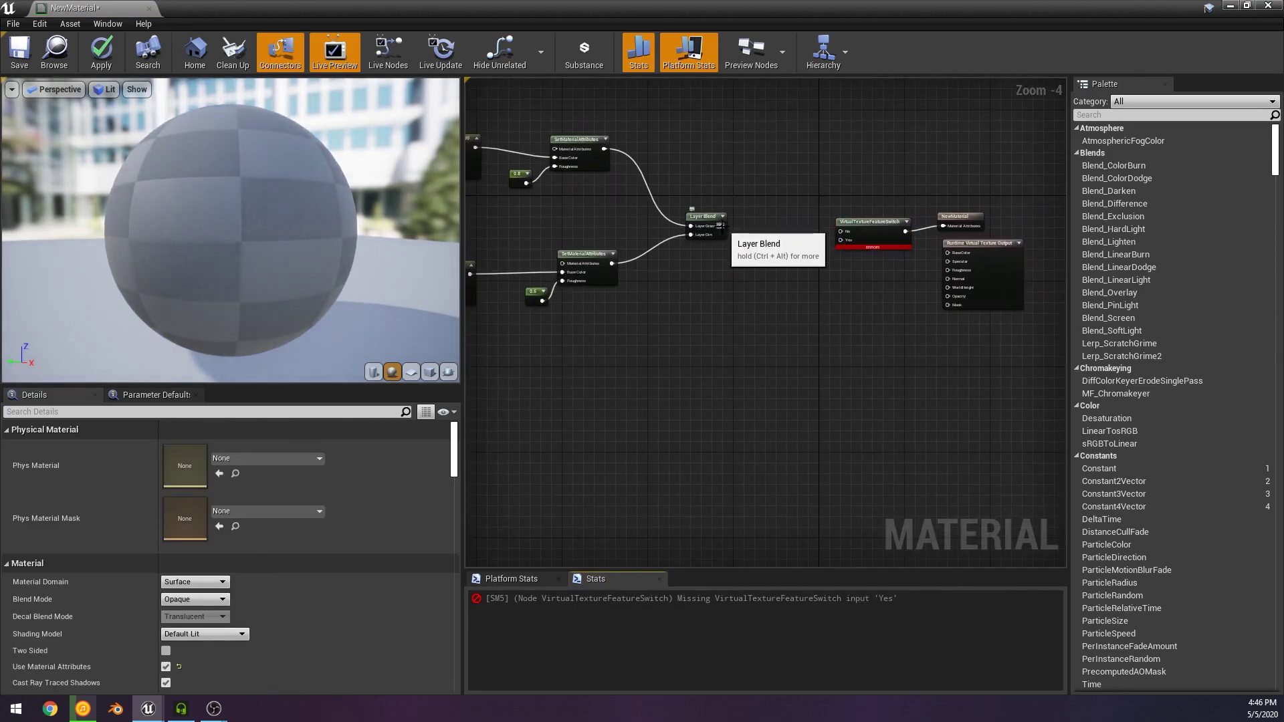
scroll(723, 226, up, 4)
drag(724, 225, 838, 383)
right_drag(868, 313, 562, 307)
drag(966, 307, 956, 371)
click(667, 301)
scroll(667, 301, down, 1)
right_drag(667, 301, 931, 330)
Step: Insert a GetMaterialAttributes node between the Layer Blend and the VirtualTextureFeatureSwitch's No input, and tidy the output nodes' spacing
drag(697, 252, 770, 243)
text(get mat)
key(Return)
right_drag(890, 212, 737, 214)
scroll(722, 211, up, 1)
drag(743, 245, 644, 253)
drag(963, 235, 964, 224)
click(979, 373)
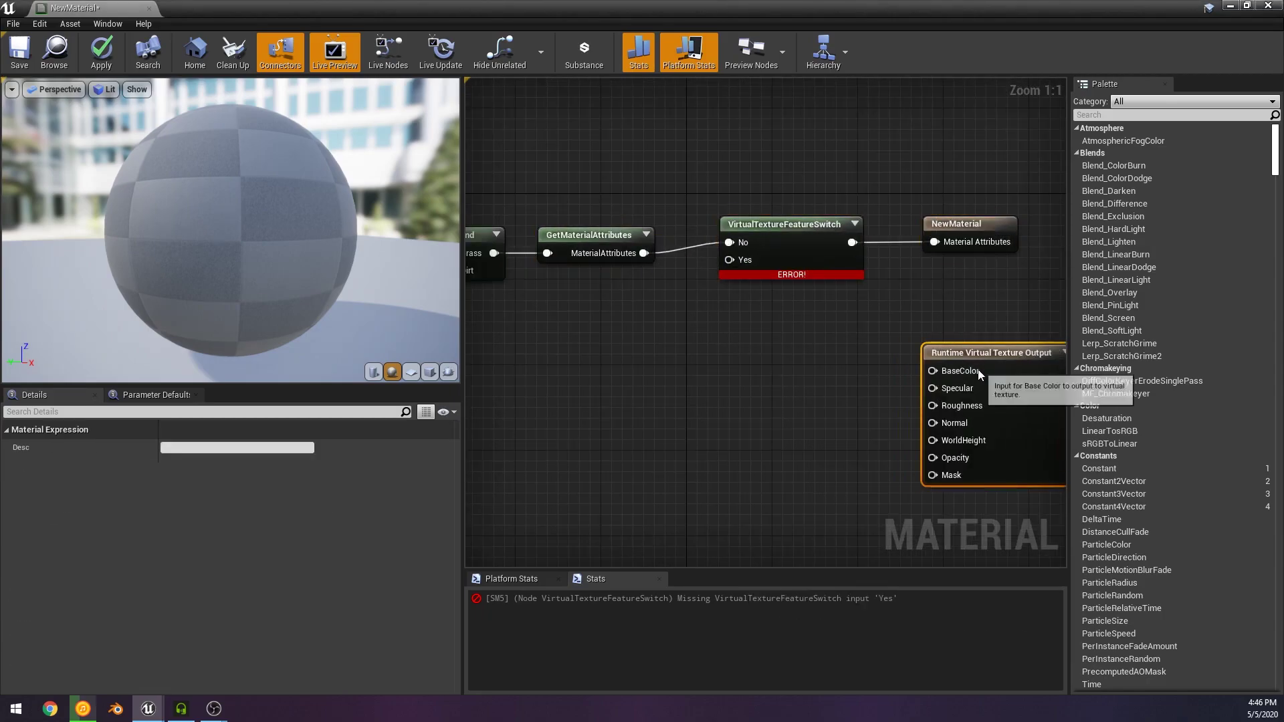
click(797, 301)
scroll(797, 302, down, 1)
right_drag(796, 301, 822, 271)
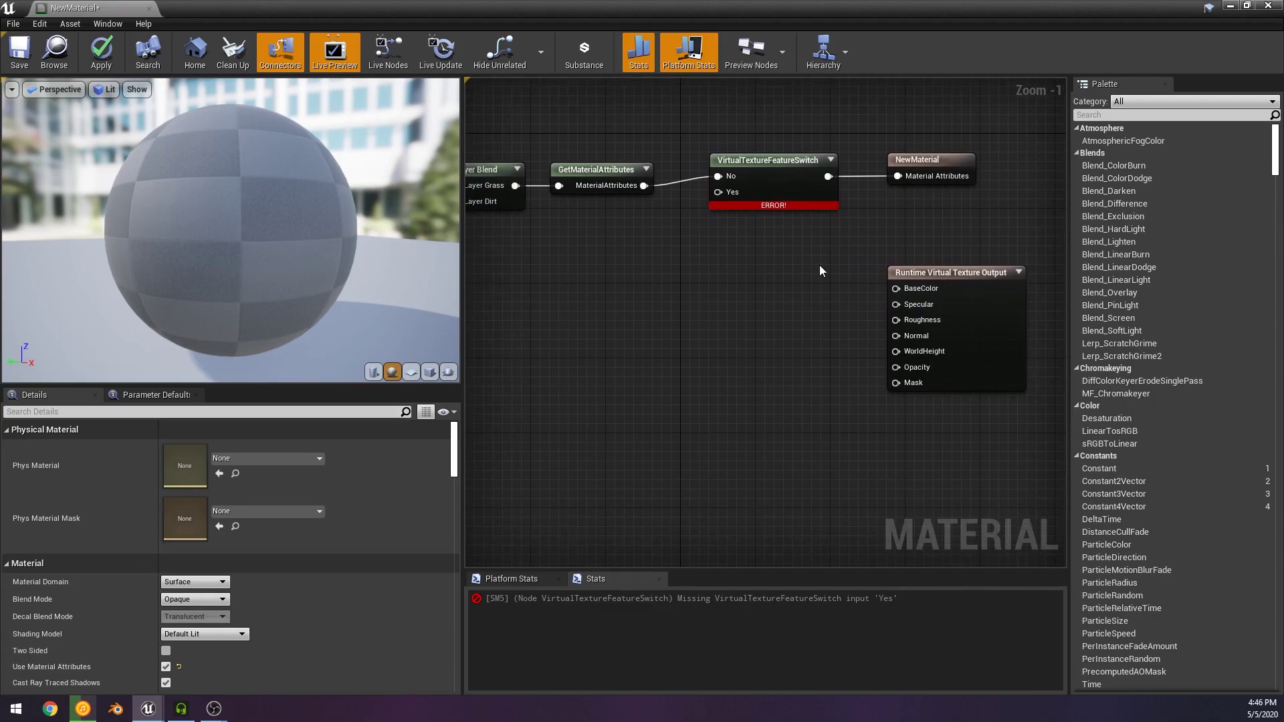
Step: Add Base Color, Roughness and Normal outputs to the GetMaterialAttributes node
right_drag(634, 217, 748, 226)
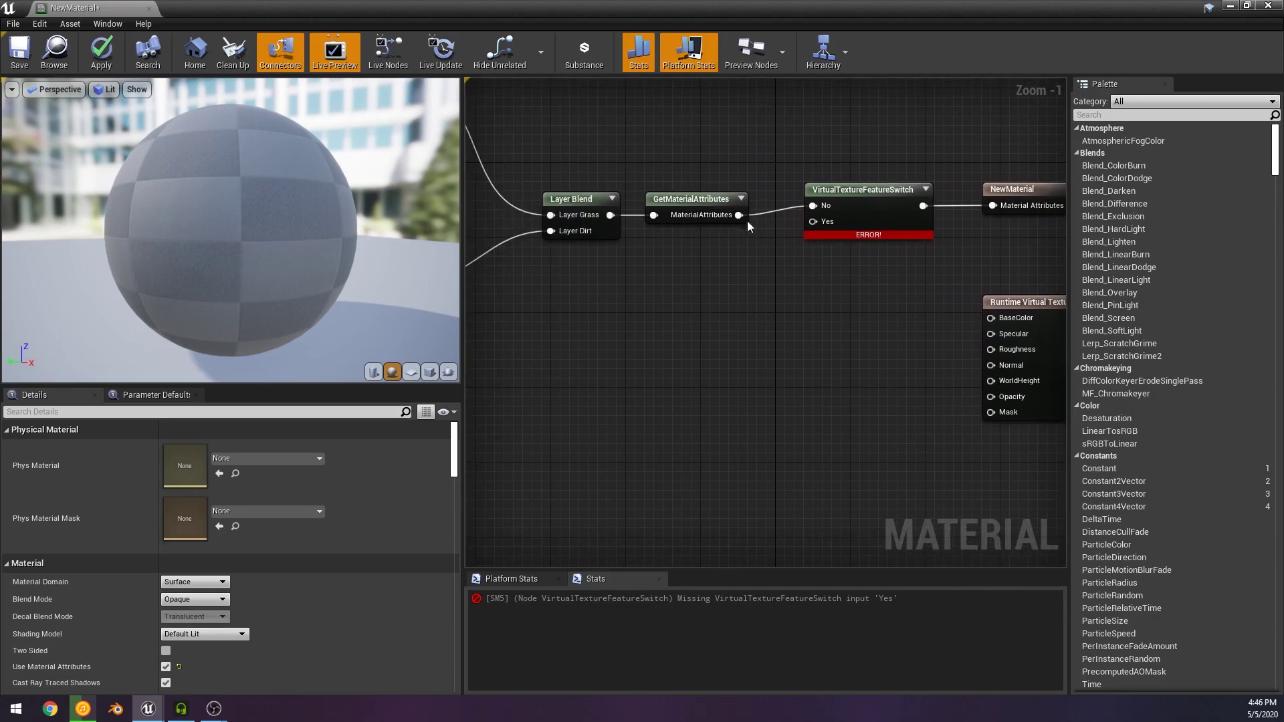
right_drag(675, 299, 705, 301)
click(711, 203)
double_click(213, 449)
click(8, 449)
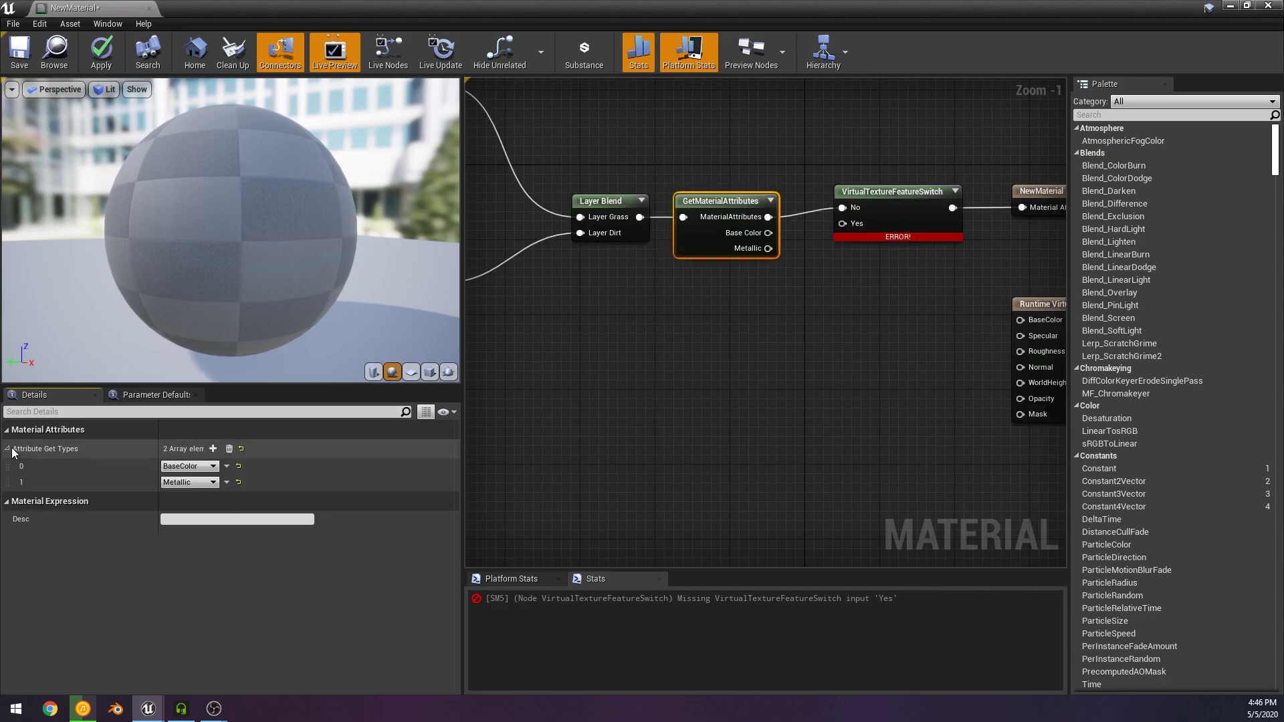
click(210, 483)
click(227, 241)
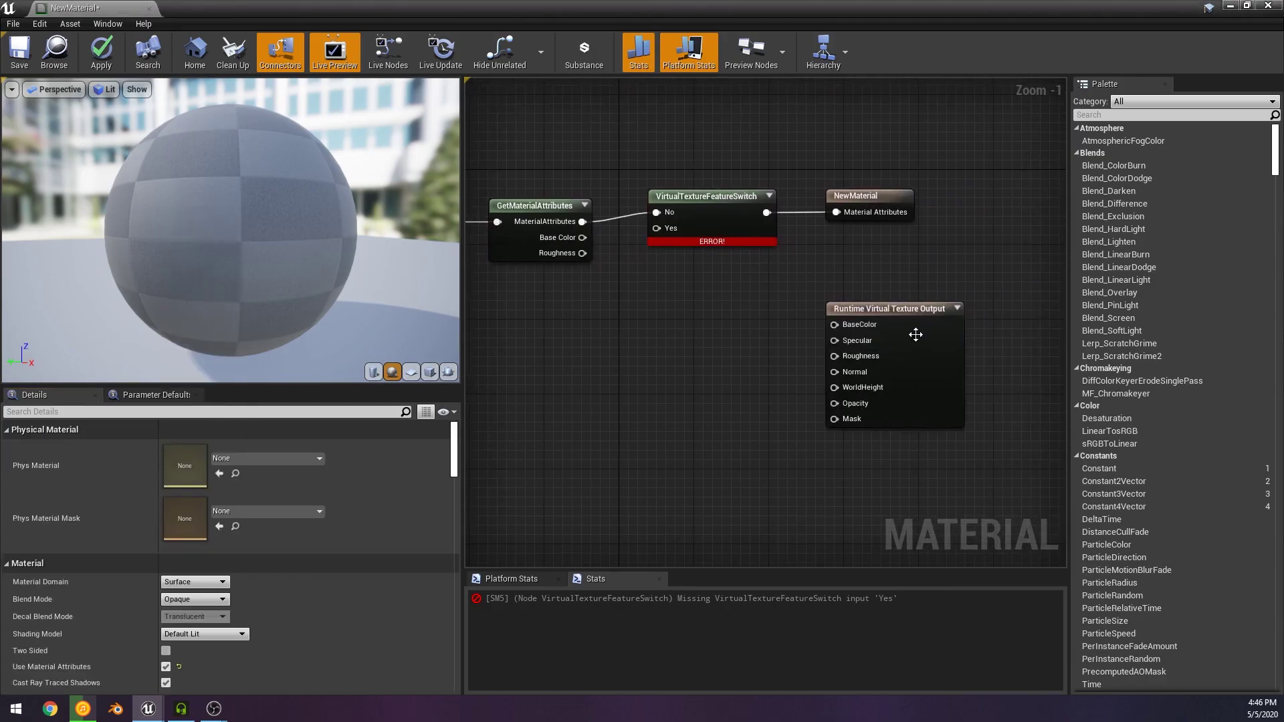
click(543, 205)
click(213, 449)
click(198, 499)
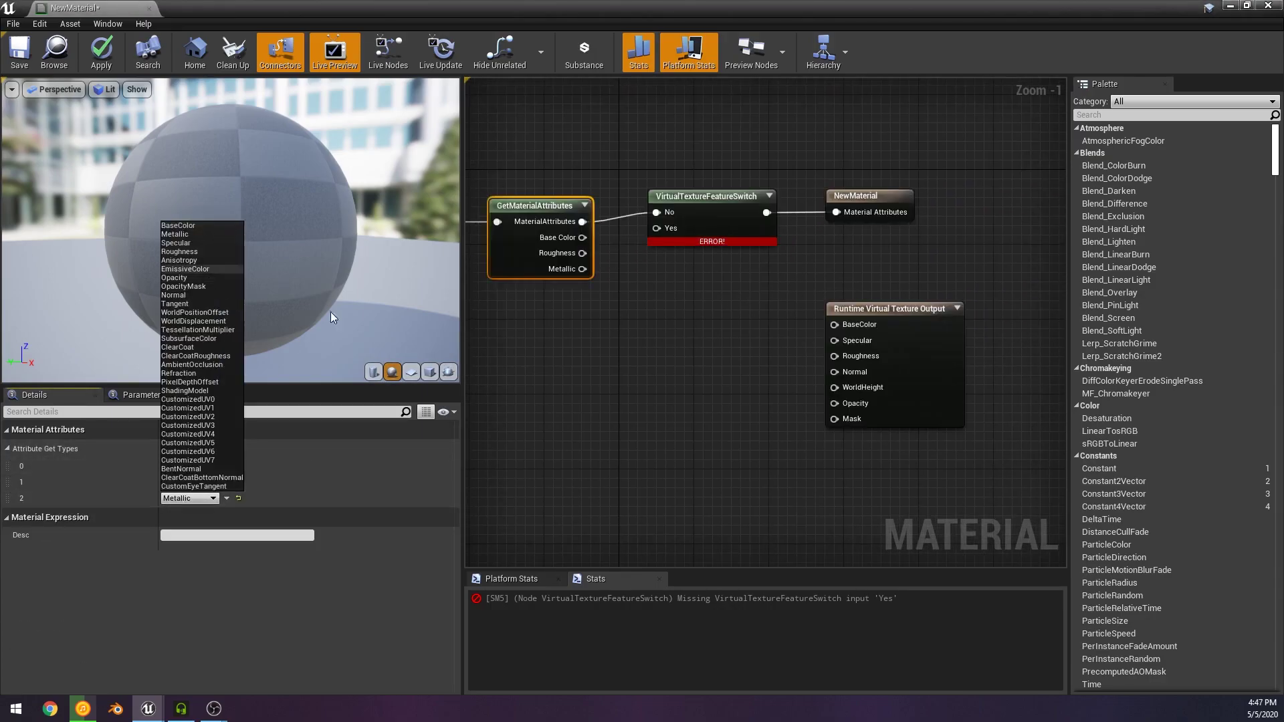
click(210, 295)
Step: Connect GetMaterialAttributes' Base Color, Roughness and Normal to the matching Runtime Virtual Texture Output inputs and apply the material
drag(583, 237, 608, 247)
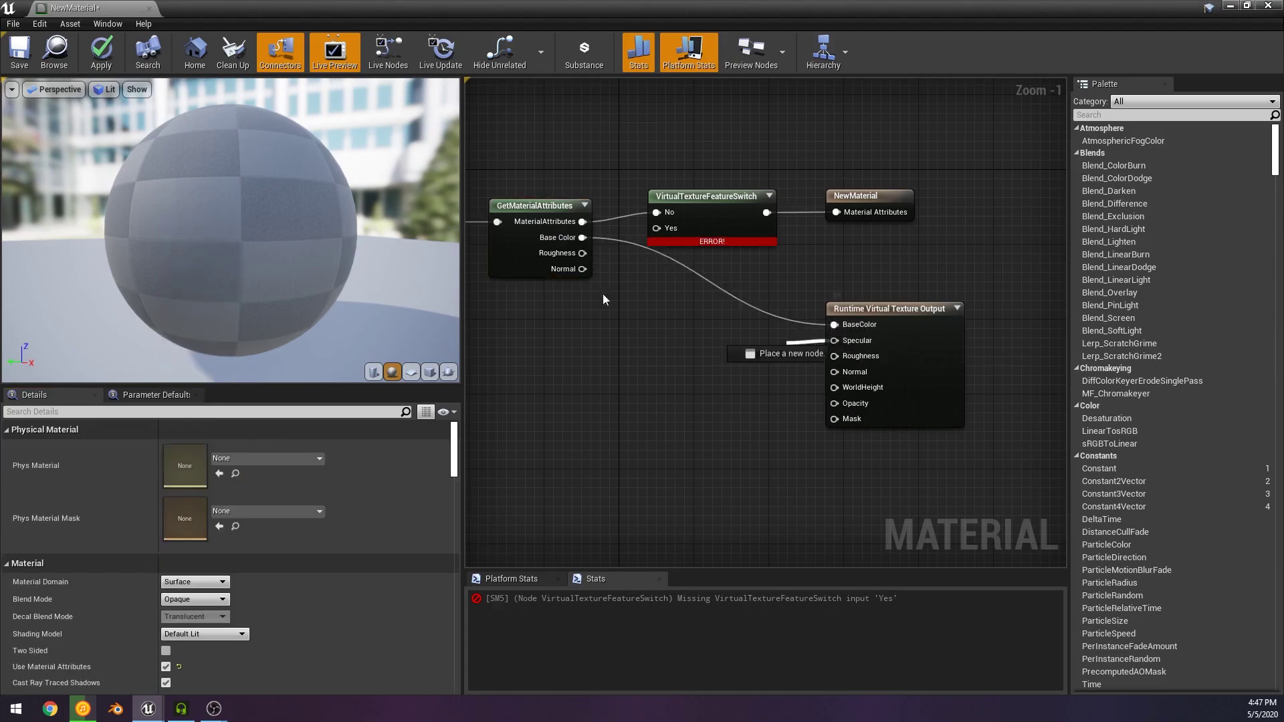
drag(866, 364, 583, 253)
drag(582, 269, 579, 276)
click(938, 389)
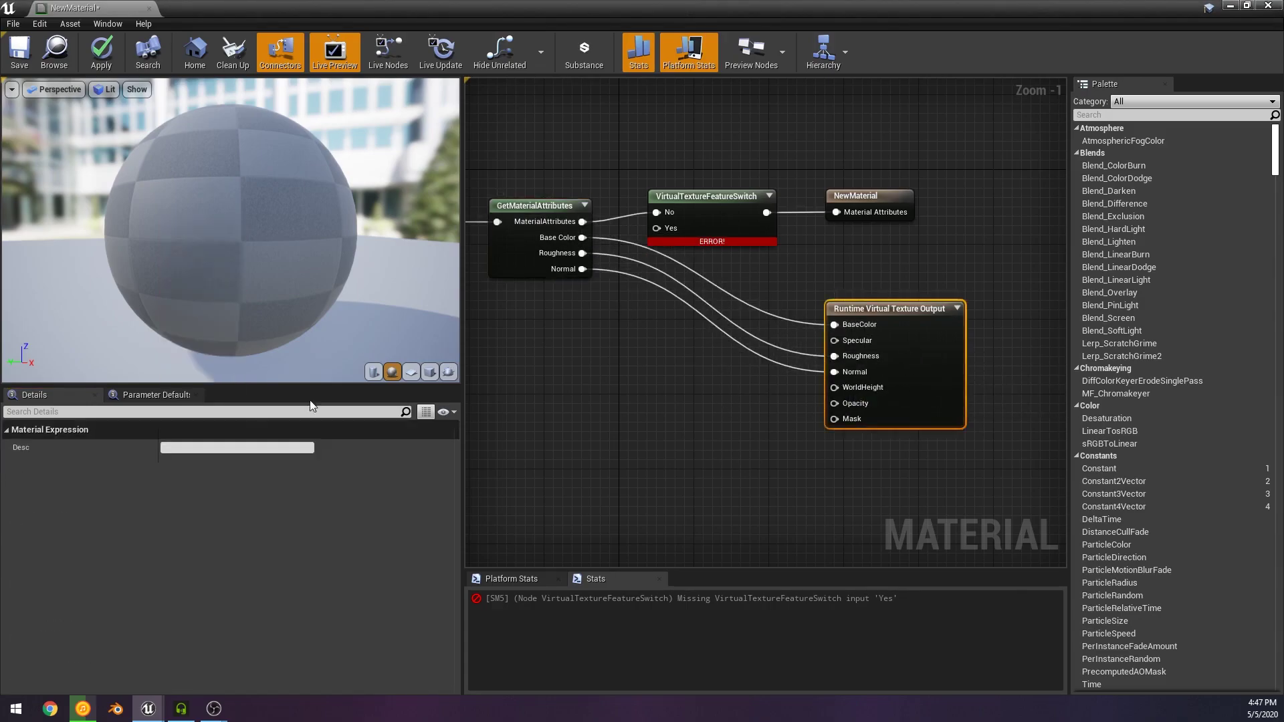
click(133, 395)
click(57, 395)
drag(936, 395, 934, 376)
click(748, 326)
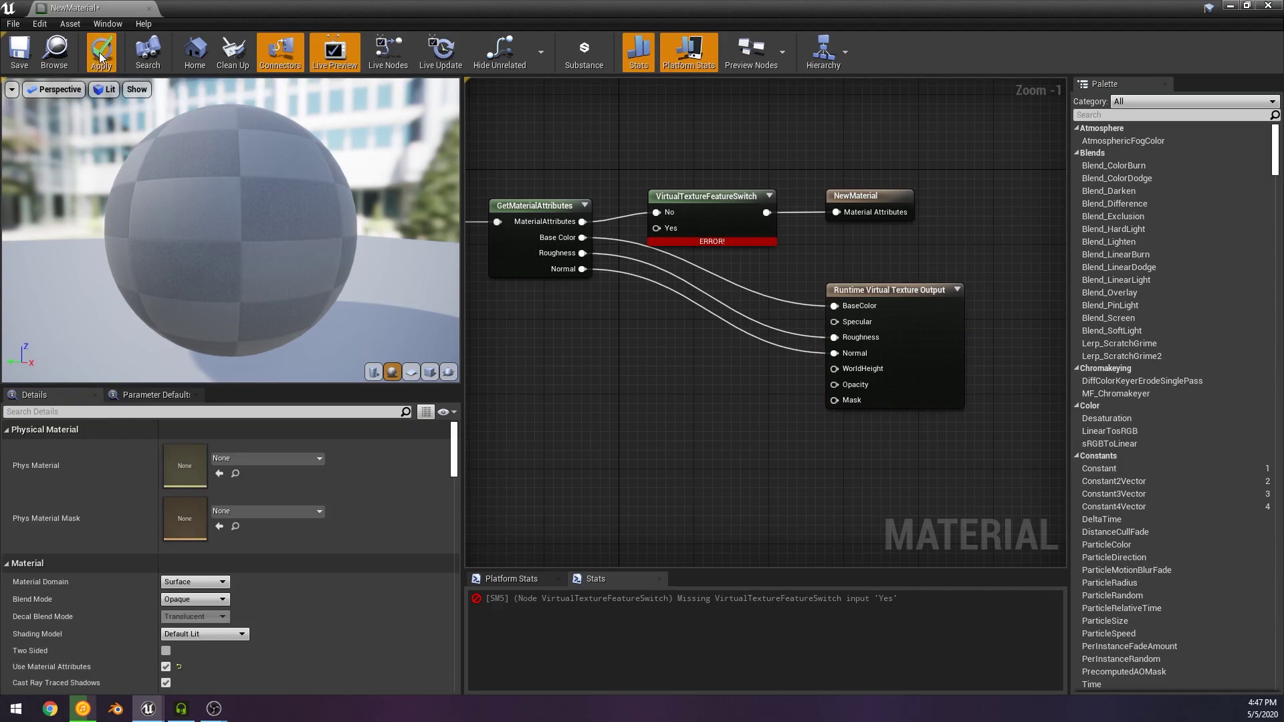
click(99, 53)
click(806, 389)
right_drag(663, 319, 768, 352)
click(824, 233)
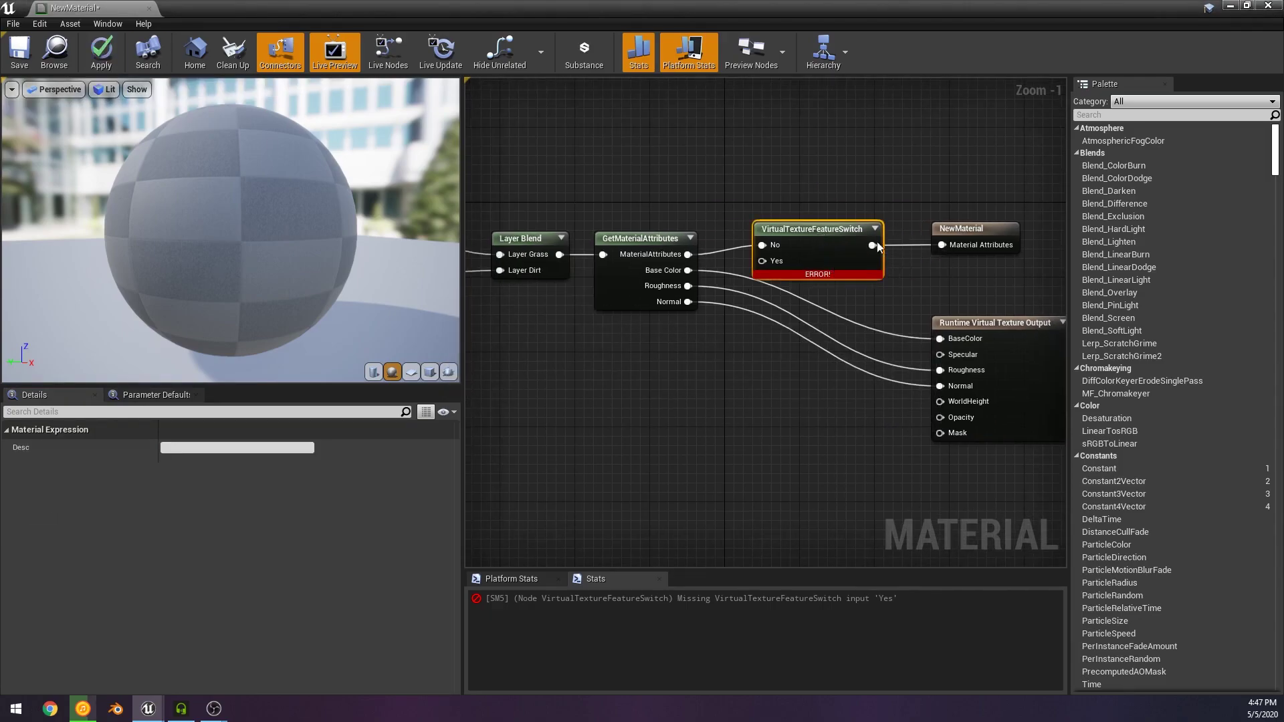
Step: Create a Runtime Virtual Texture asset named NewRuntimeVirtualTexture in Content for the RuntimeVirtualTextureVolume's Virtual Texture property
drag(699, 3, 684, 190)
drag(689, 61, 738, 0)
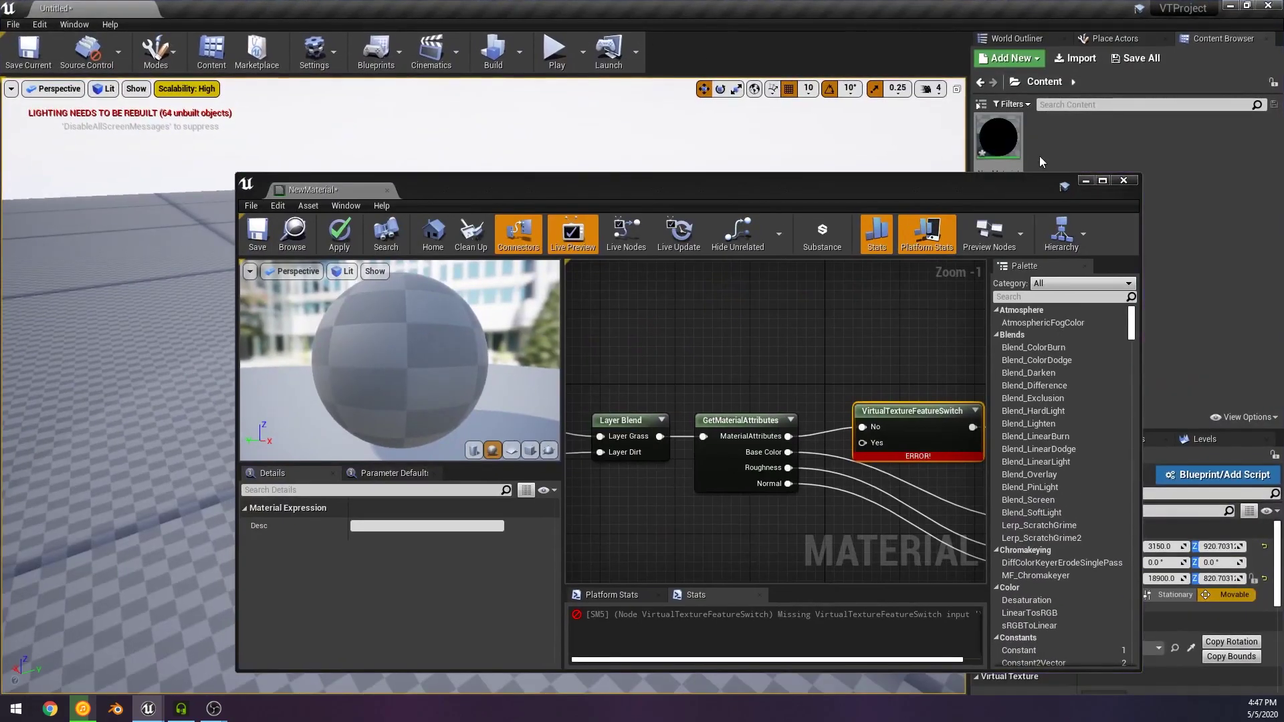
drag(1034, 185, 881, 273)
click(1130, 172)
right_click(1129, 176)
click(1228, 379)
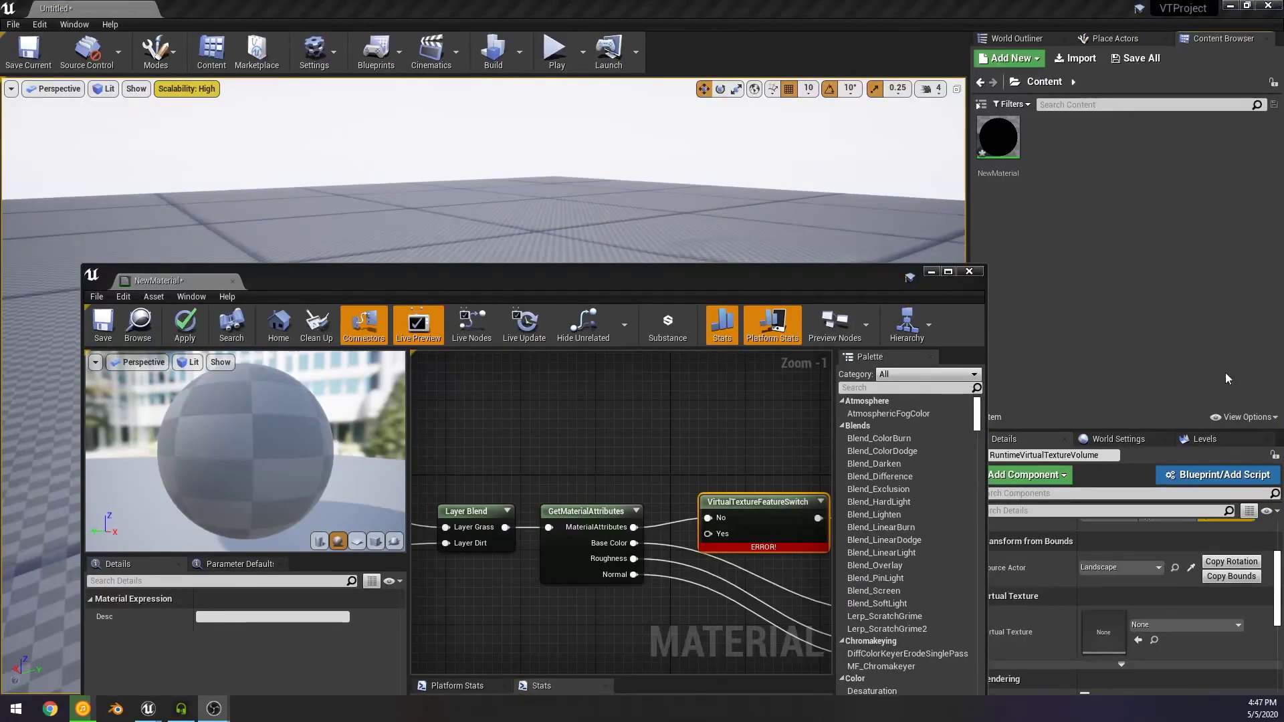
click(1186, 624)
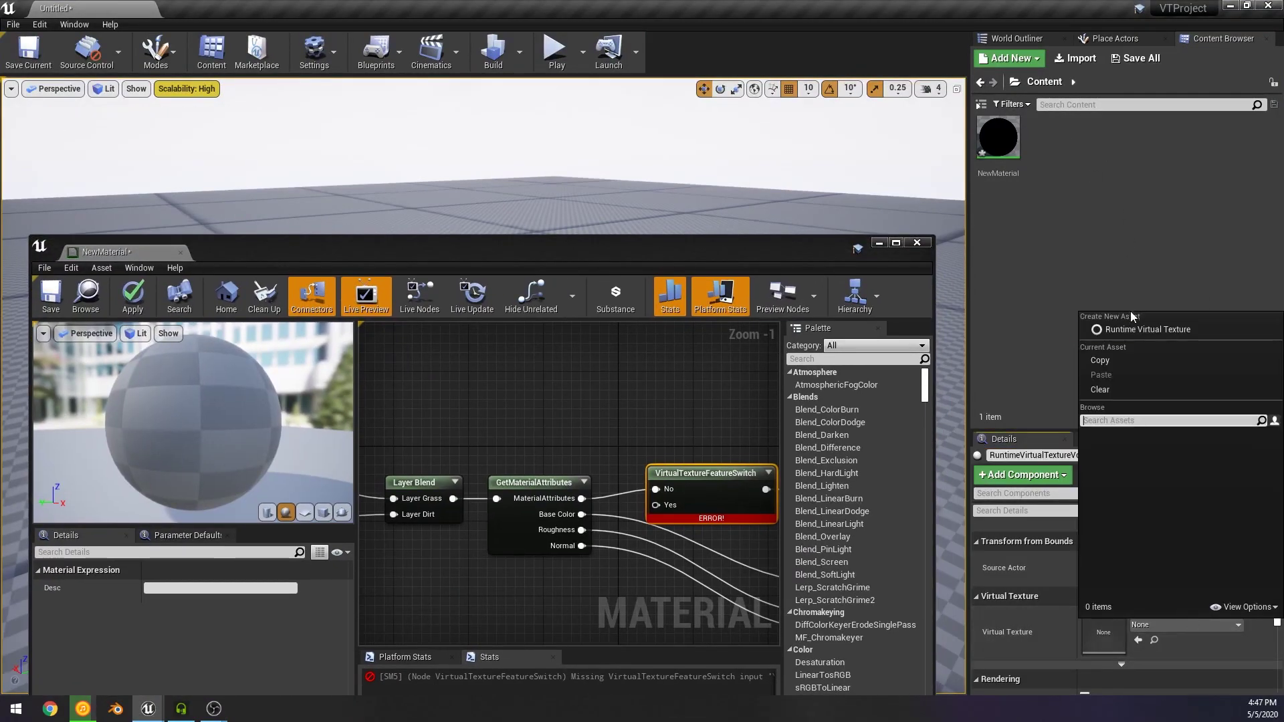
click(1134, 328)
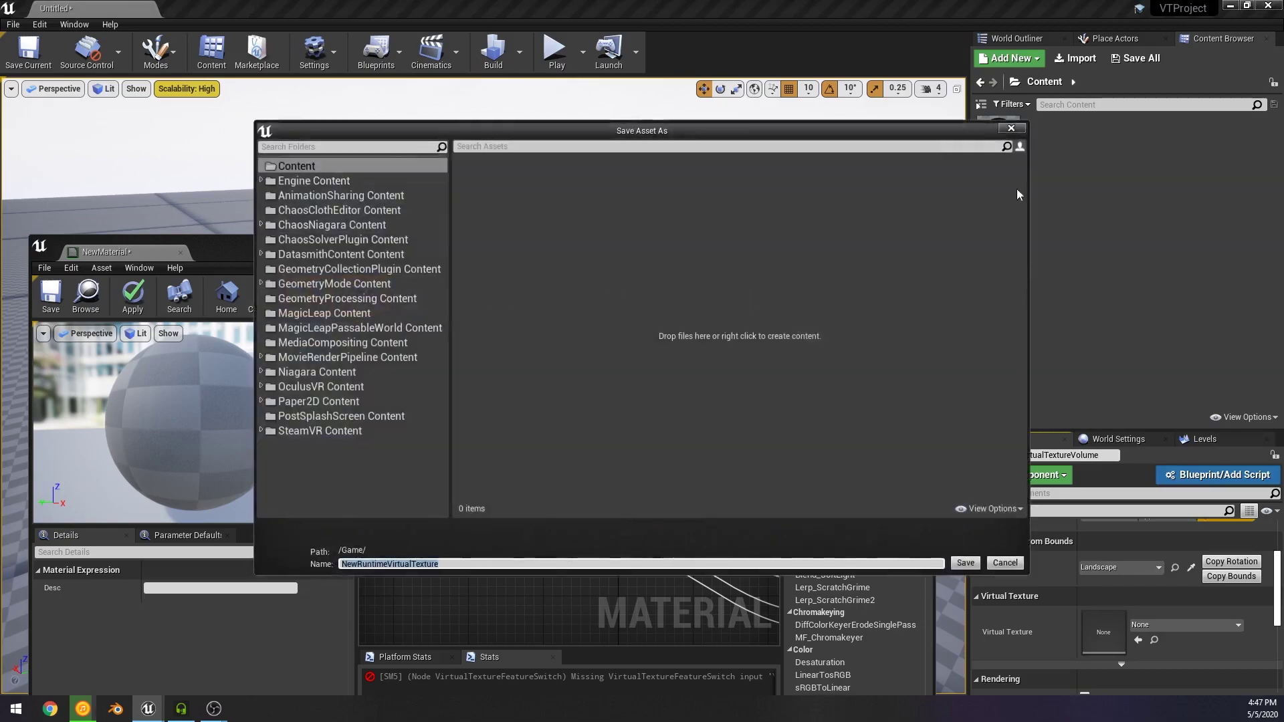
click(968, 563)
Step: Configure NewRuntimeVirtualTexture with Base Color, Normal, Roughness, Specular content and 3 low mips to stream, and save it
double_click(1074, 159)
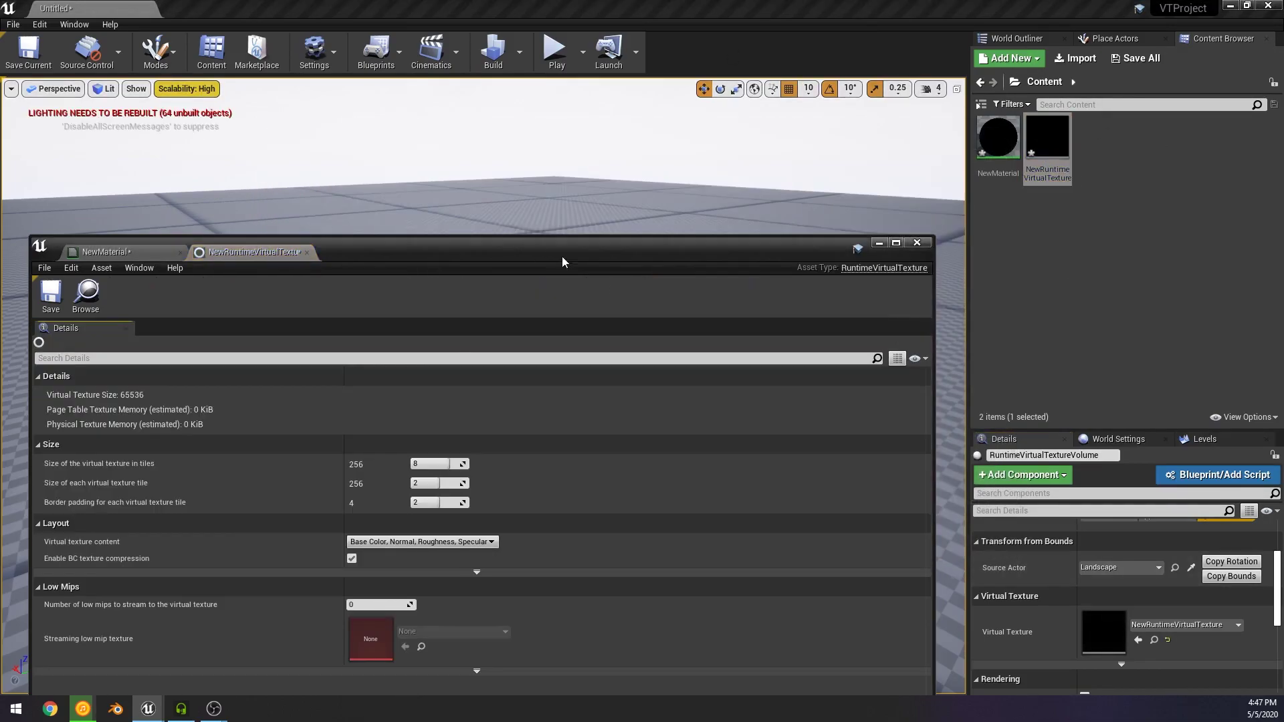
double_click(562, 255)
click(507, 298)
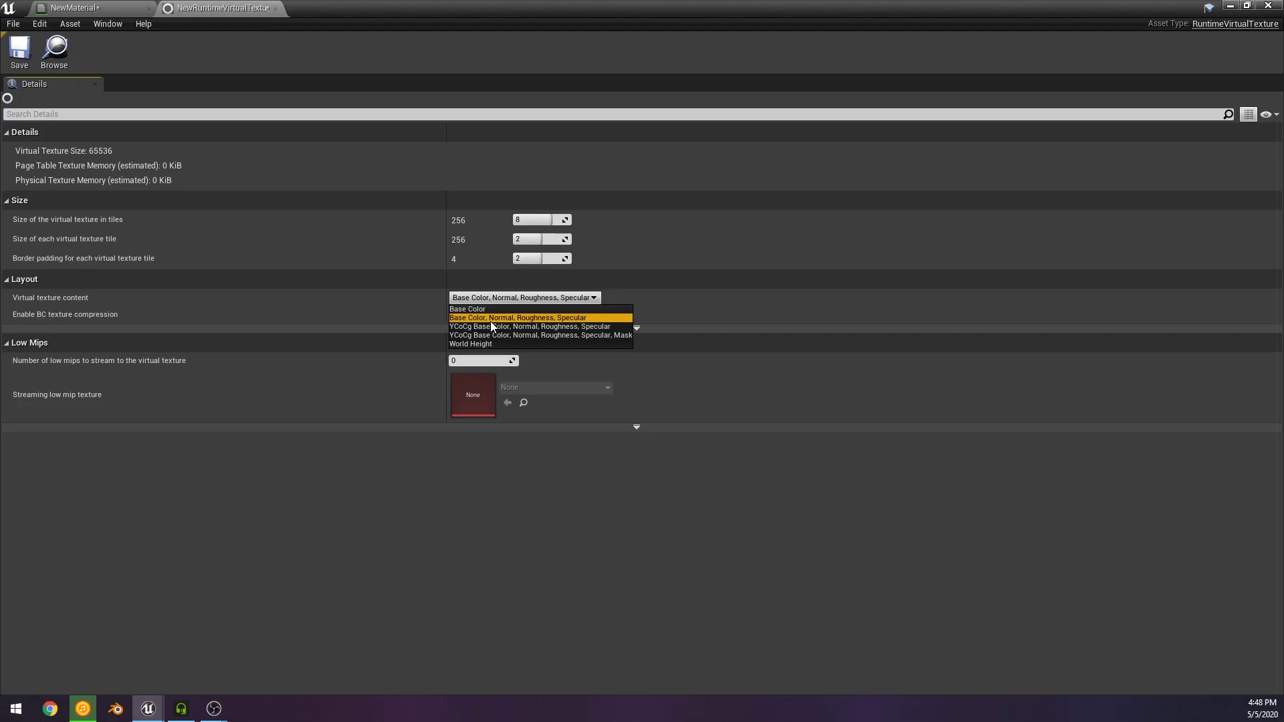
click(491, 322)
drag(502, 361, 528, 361)
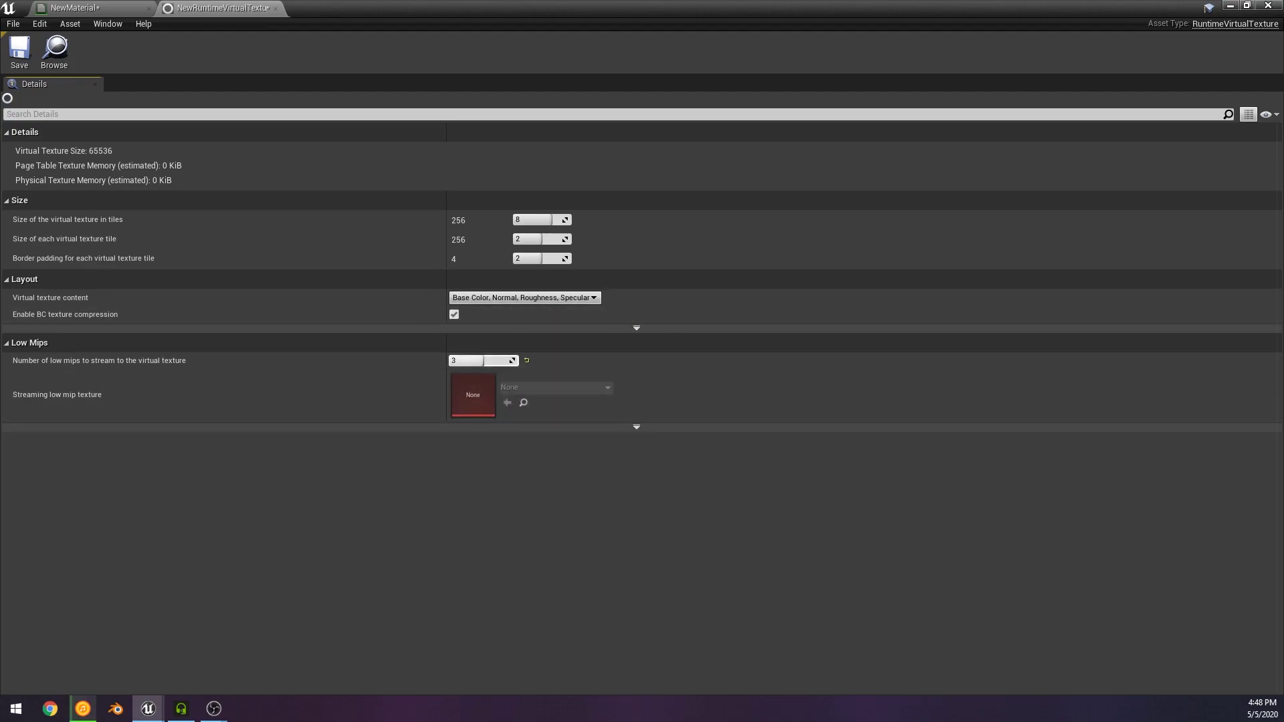
click(19, 53)
Step: Add a RuntimeVirtualTextureSampleParameter node below the Layer Blend node in the NewMaterial graph
click(72, 8)
right_drag(729, 344, 969, 345)
click(867, 329)
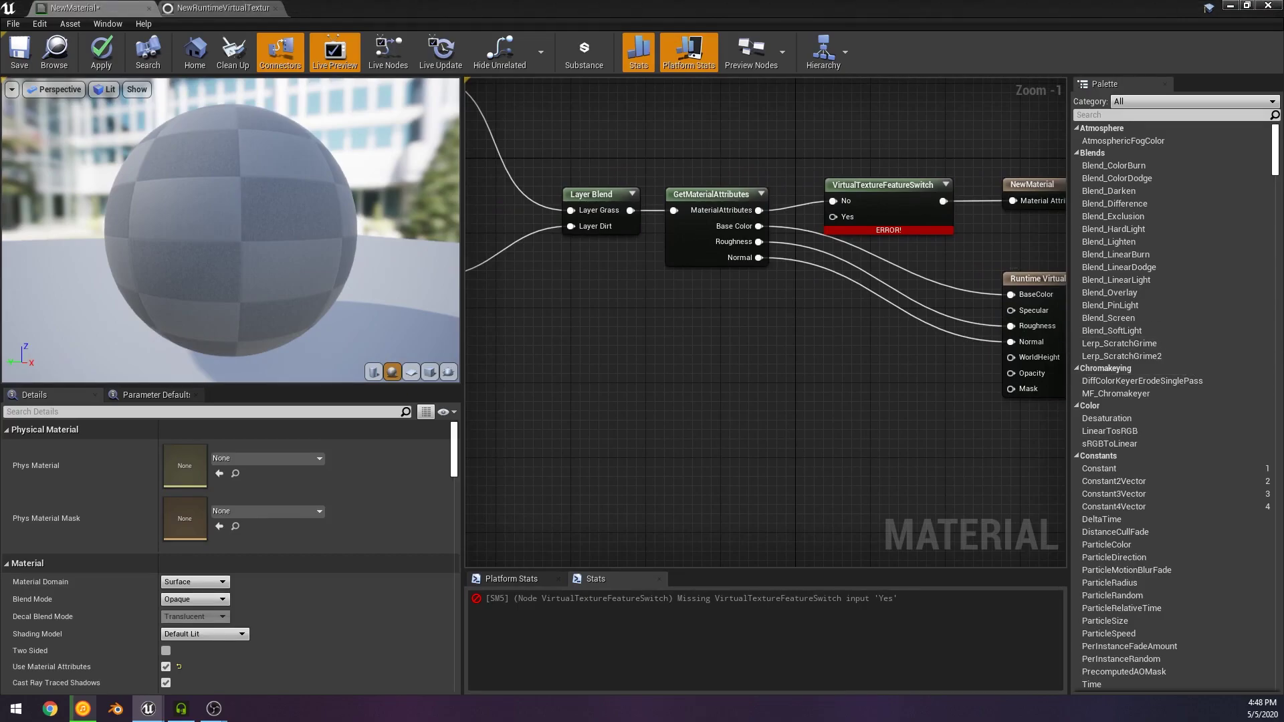
right_drag(572, 424, 775, 374)
right_click(741, 356)
text(runtime)
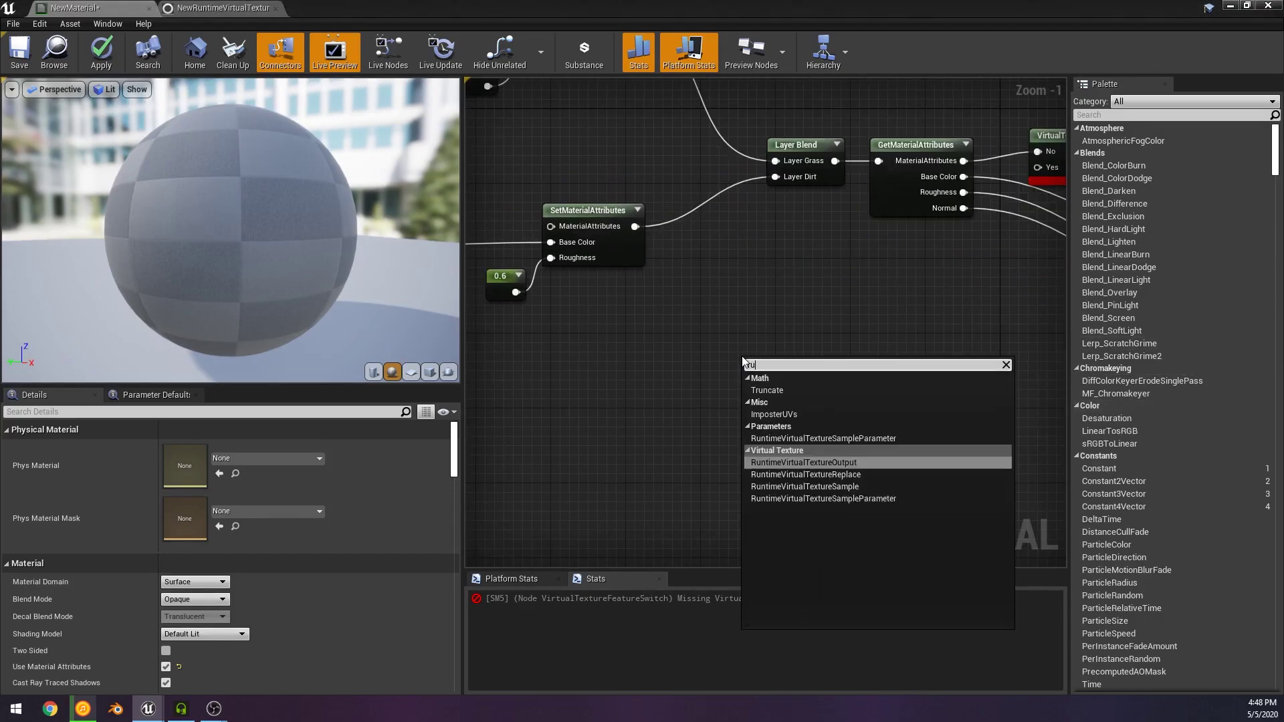
key(Down)
key(Down)
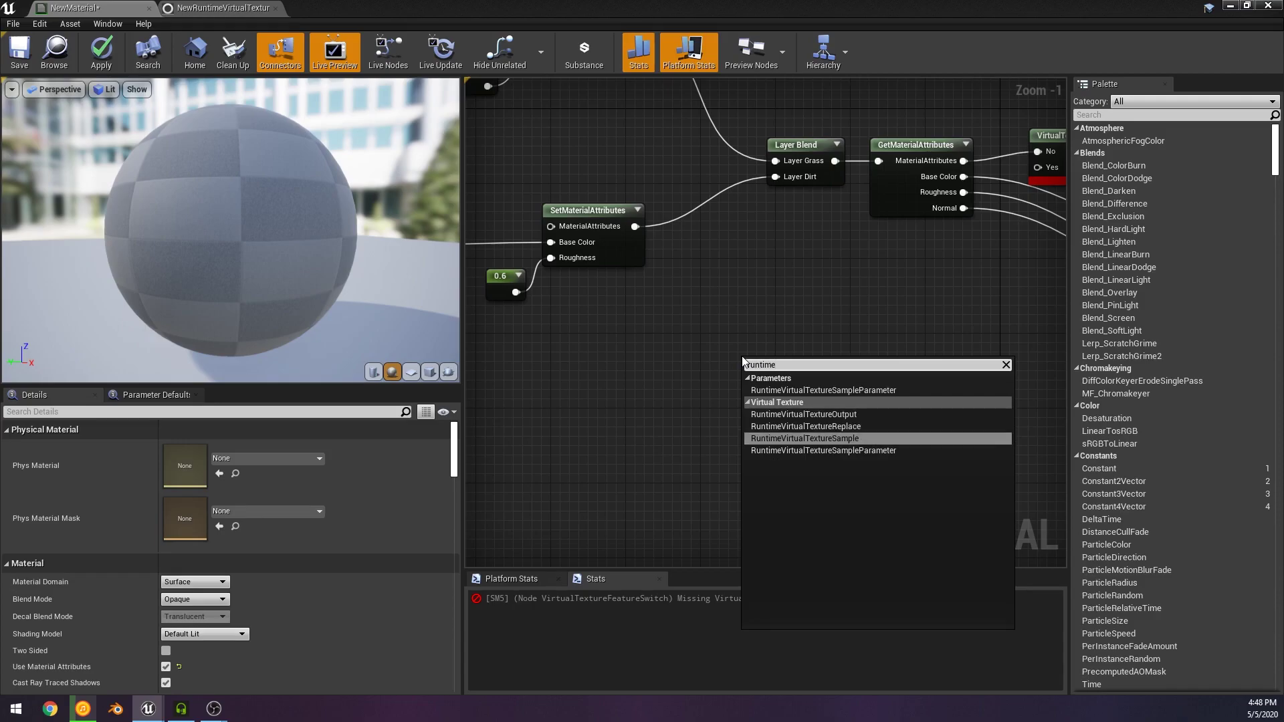
key(Down)
key(Return)
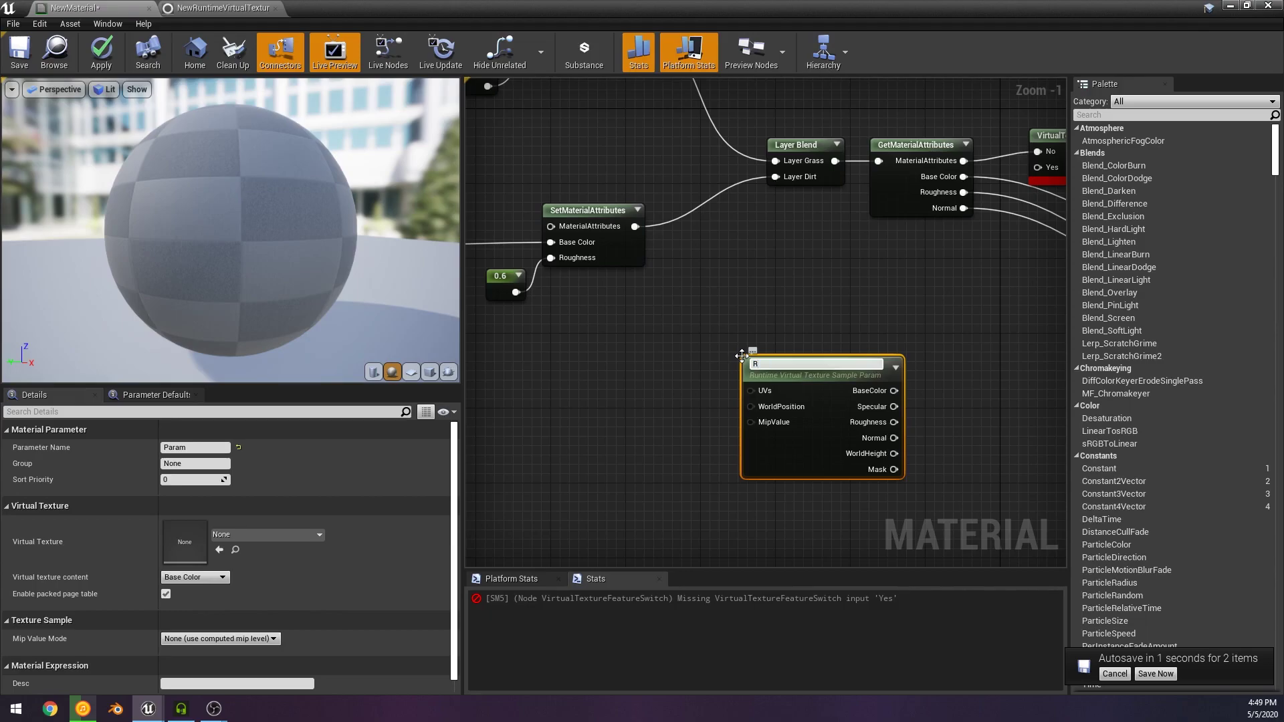
Step: Name the Runtime Virtual Texture Sample parameter RVTP
text(V)
key(Return)
click(214, 447)
text(aaaa)
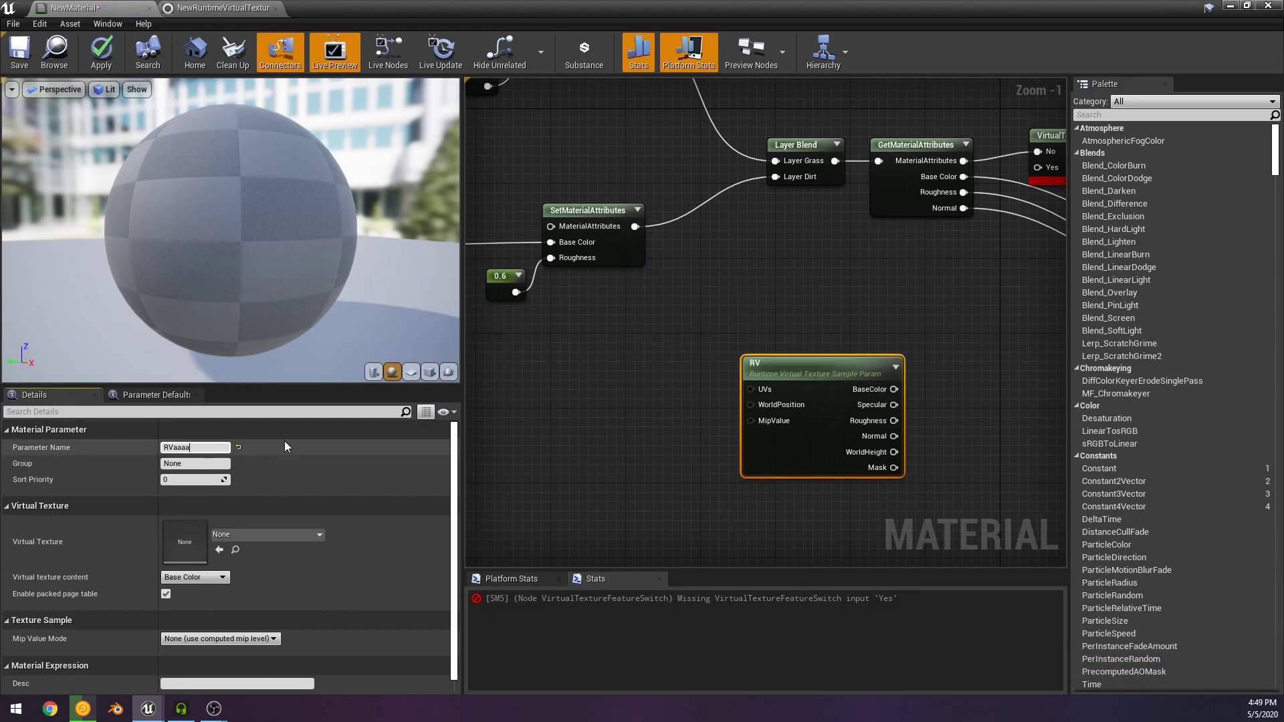
key(BackSpace)
key(BackSpace)
key(BackSpace)
key(BackSpace)
text(TP)
click(696, 394)
Step: Assign NewRuntimeVirtualTexture as RVTP's virtual texture and place the node below Layer Blend
click(814, 381)
click(289, 535)
click(287, 343)
click(726, 399)
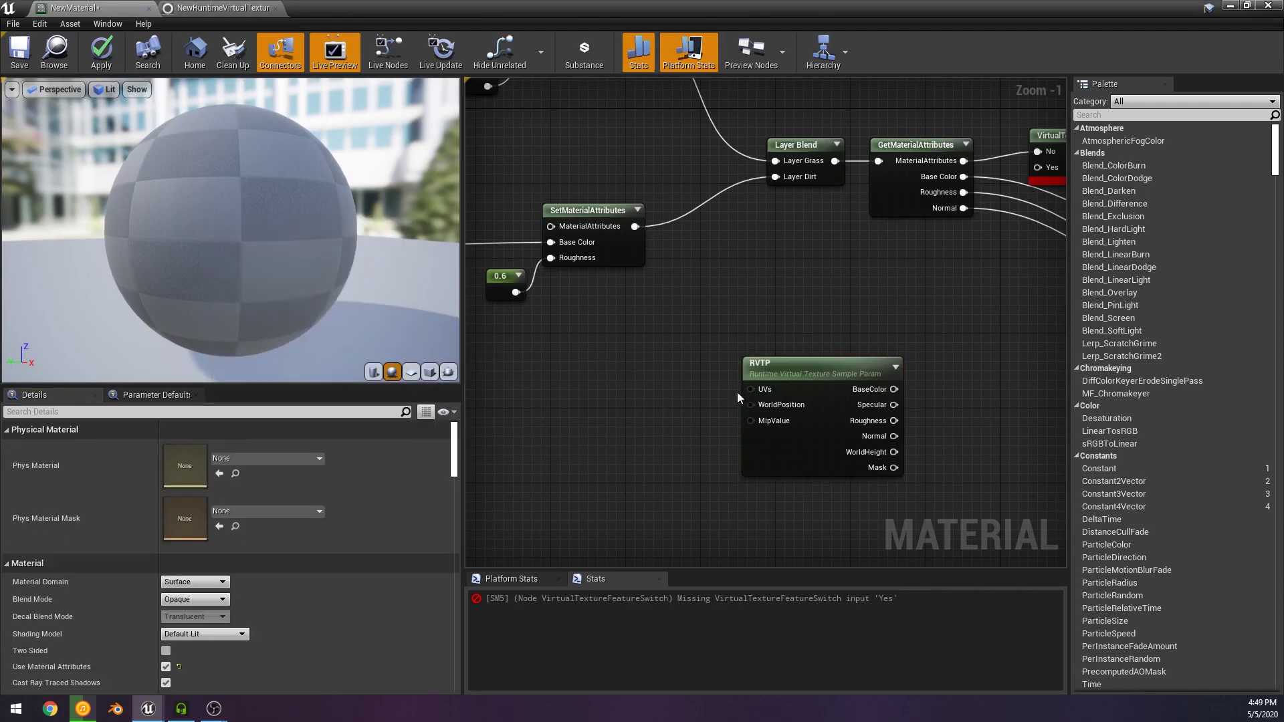
drag(796, 381, 652, 425)
click(853, 399)
right_drag(857, 399, 708, 363)
scroll(707, 363, down, 1)
drag(562, 379, 707, 386)
drag(927, 152, 952, 159)
drag(1038, 135, 1061, 144)
click(754, 338)
Step: Add a SetMaterialAttributes node beside RVTP and give it six attribute set type entries
right_click(770, 355)
right_click(840, 378)
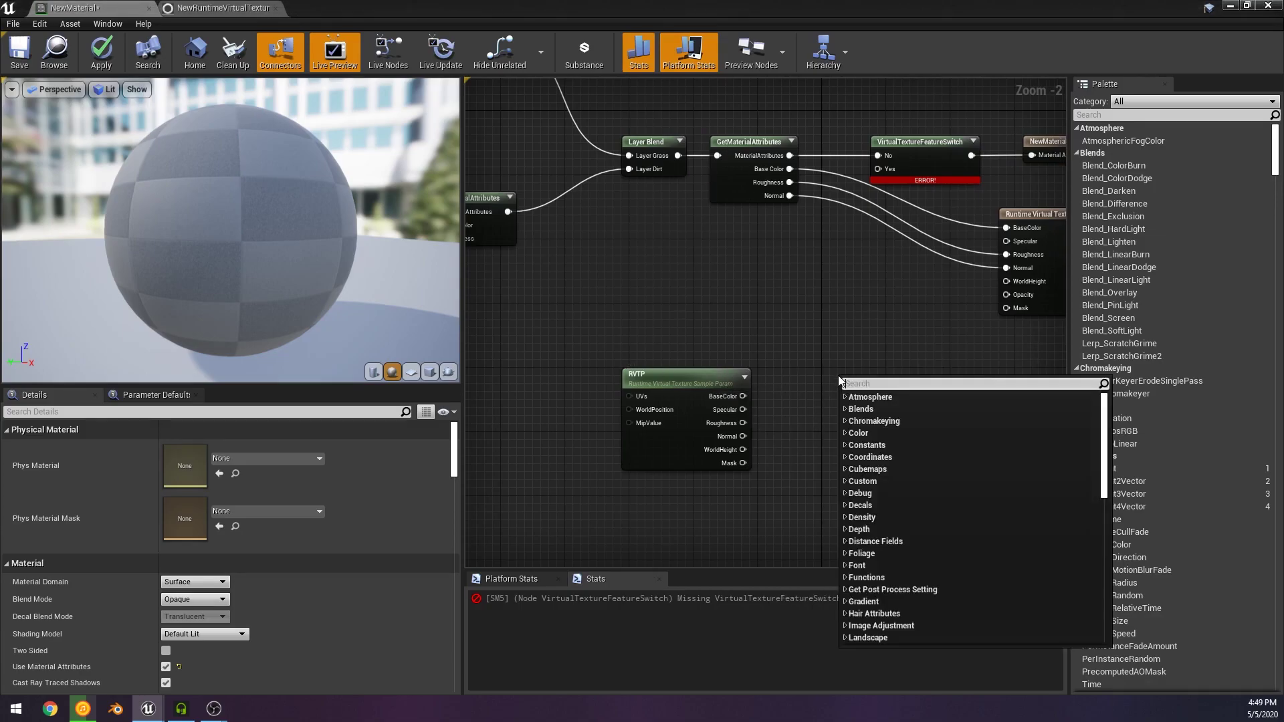
text(set ma)
key(Return)
click(214, 448)
click(214, 448)
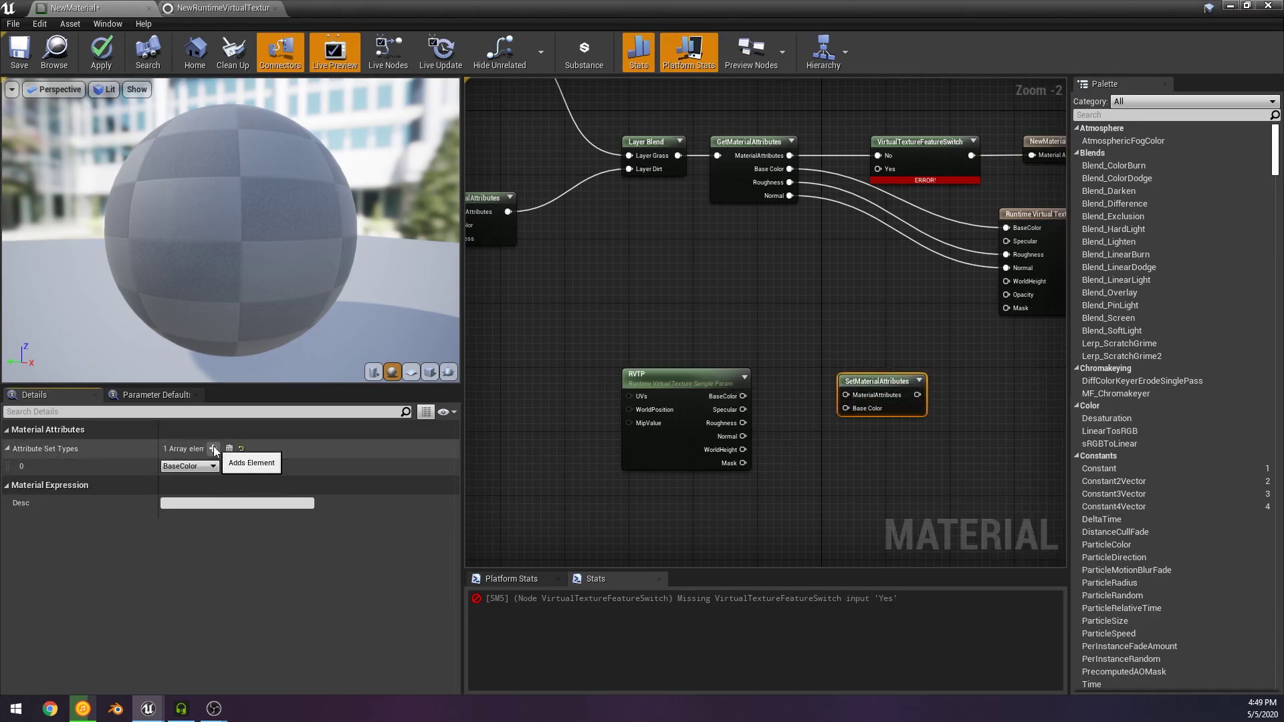
click(213, 448)
click(214, 448)
click(213, 446)
click(212, 447)
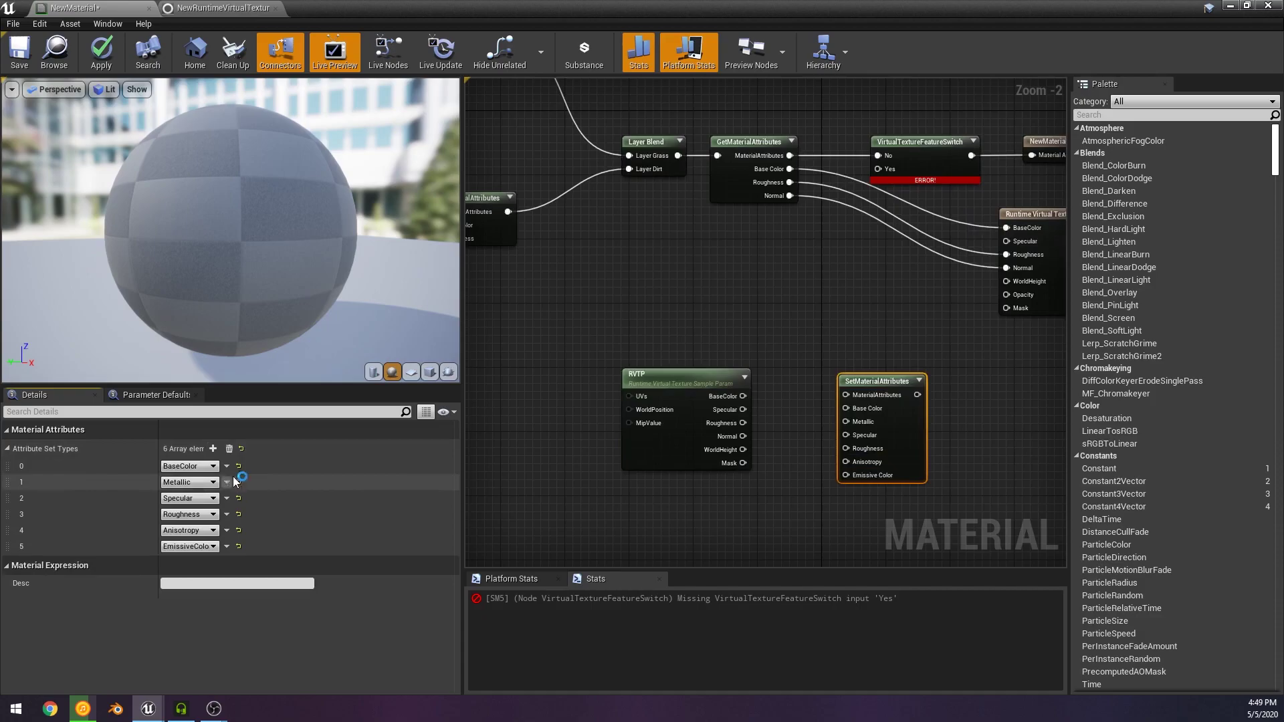
Step: Set entries 1, 2 and 3 of the new SetMaterialAttributes node to Specular, Roughness and Normal
click(190, 467)
click(176, 227)
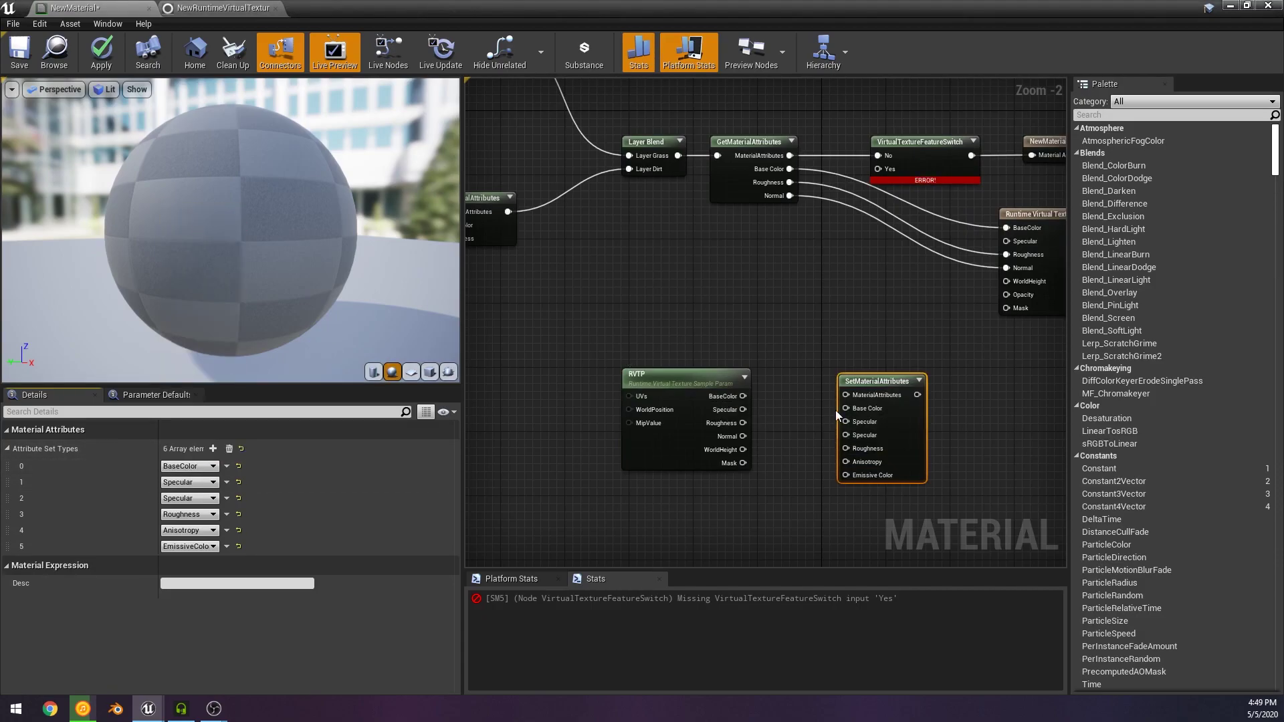
click(189, 498)
click(183, 243)
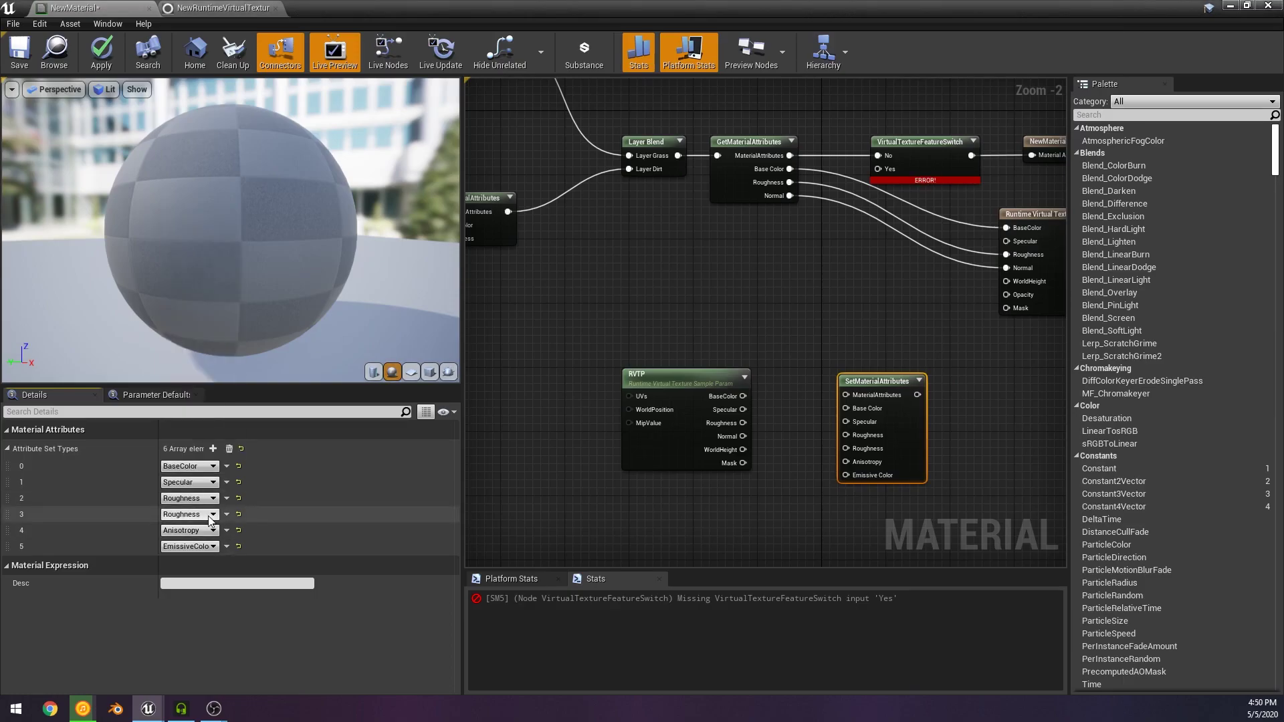
click(209, 515)
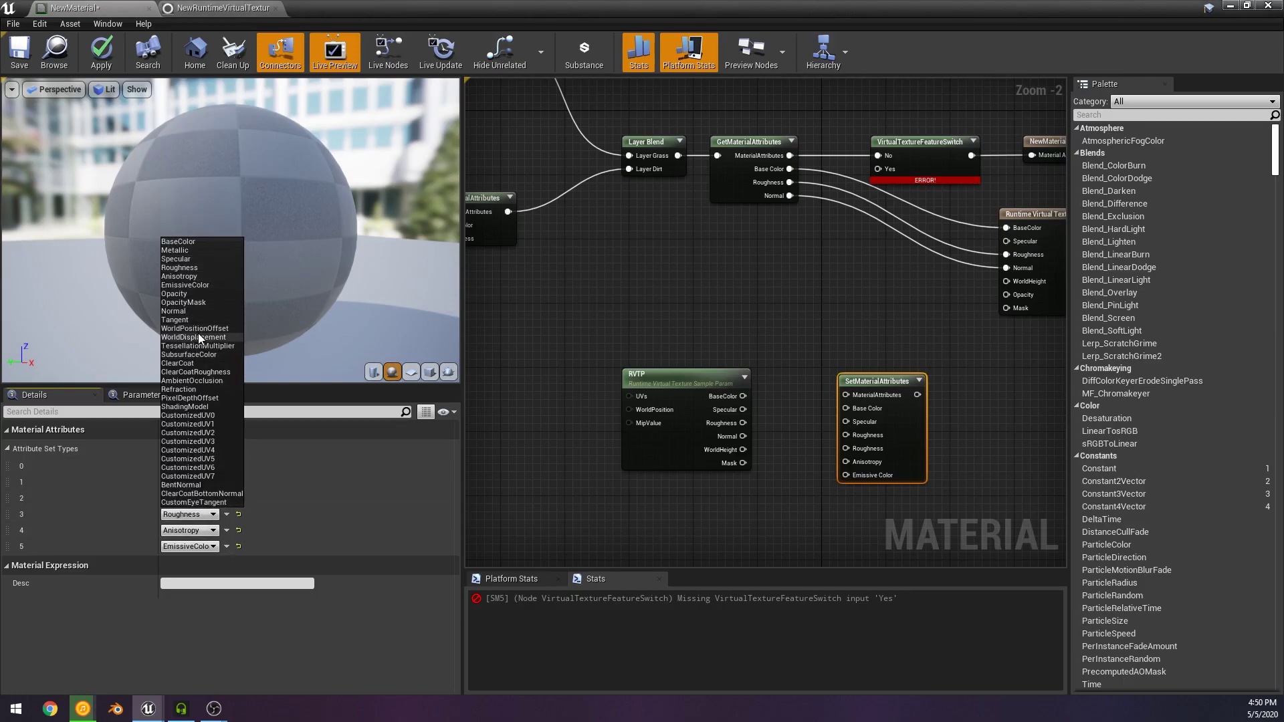
click(192, 311)
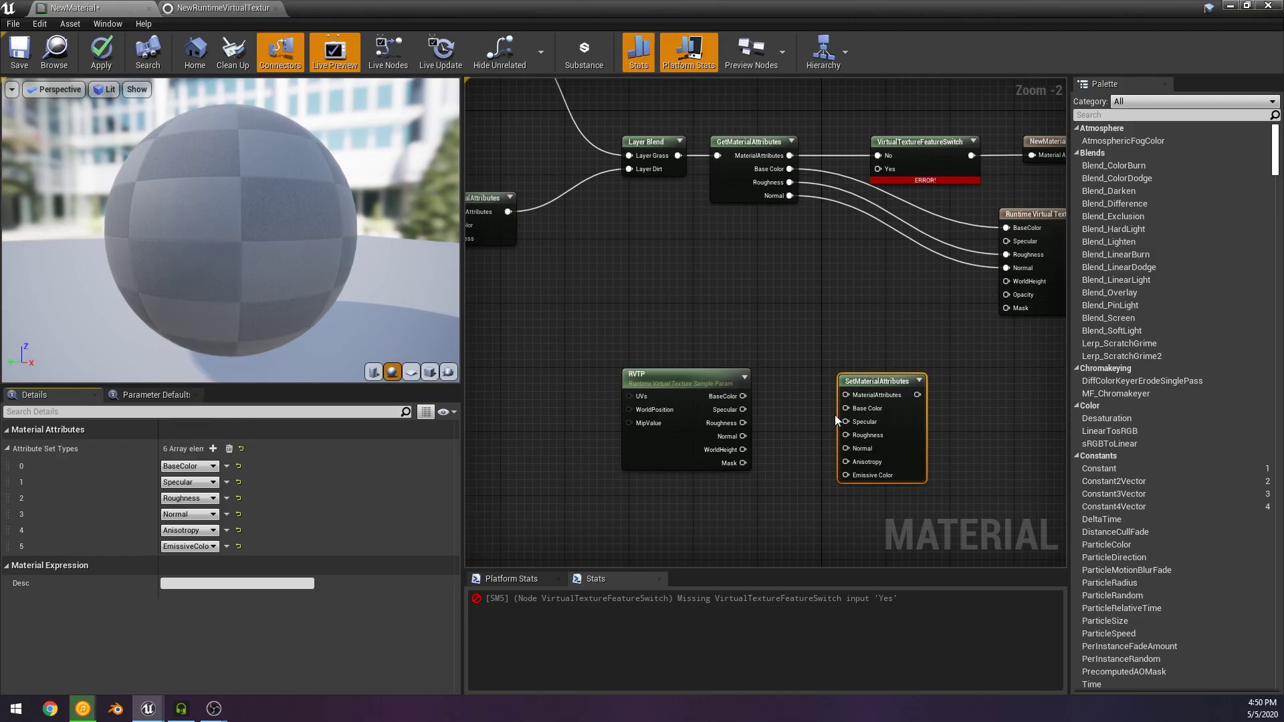
Step: Delete the Anisotropy and EmissiveColor entries from the new SetMaterialAttributes node
click(201, 531)
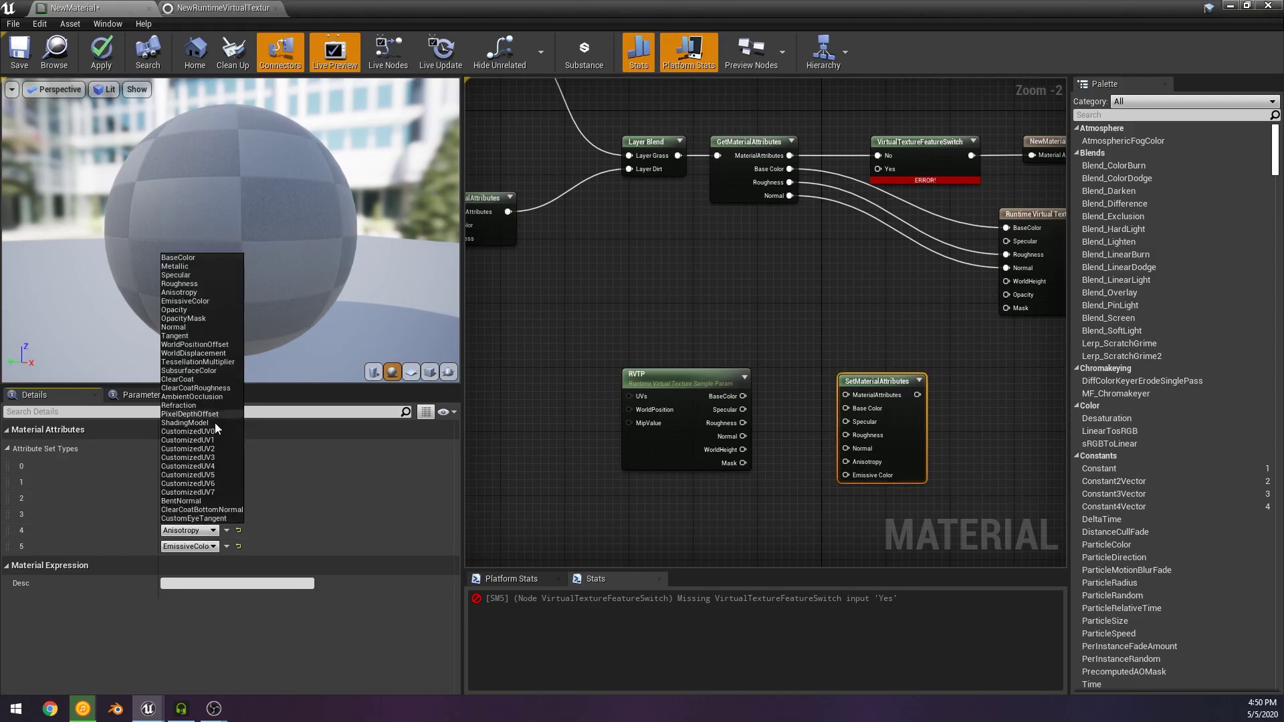
click(87, 548)
click(227, 530)
click(237, 558)
click(227, 530)
click(235, 557)
click(569, 455)
Step: Connect RVTP's BaseColor, Specular, Roughness and Normal outputs to the matching SetMaterialAttributes inputs
drag(743, 396, 853, 409)
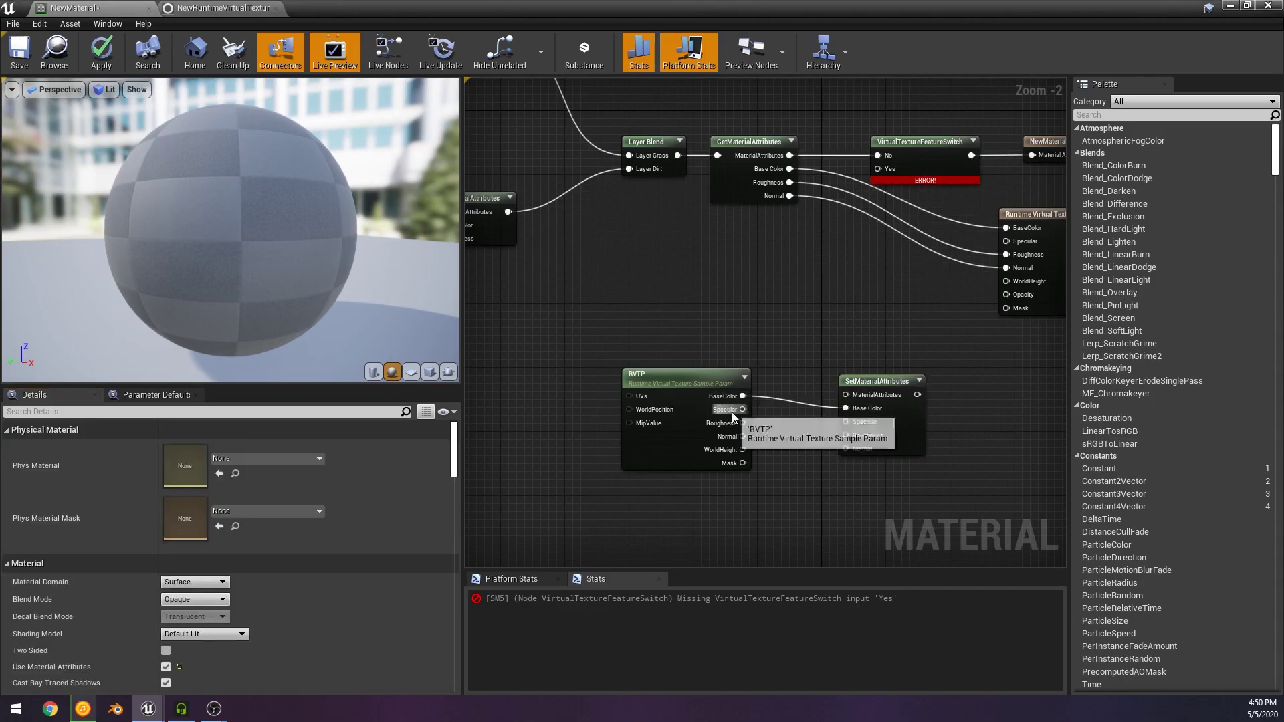
drag(733, 418, 846, 422)
mouse_move(847, 435)
mouse_down()
mouse_move(869, 439)
mouse_move(847, 449)
mouse_up()
right_drag(822, 342, 688, 371)
drag(742, 411, 698, 409)
Step: Connect the RVTP branch's SetMaterialAttributes output to the Yes input of VirtualTextureFeatureSwitch
click(669, 365)
right_drag(556, 434, 623, 442)
click(610, 441)
right_drag(790, 432, 694, 475)
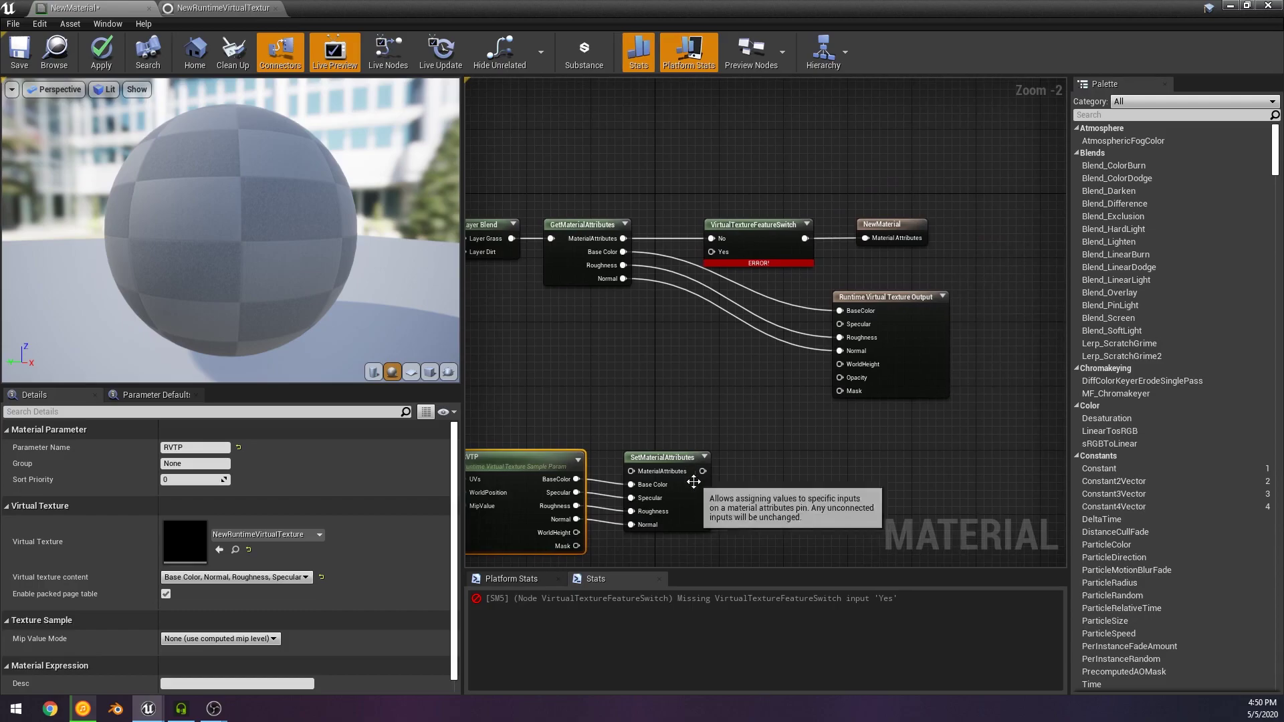
drag(703, 470, 714, 250)
click(629, 353)
right_drag(628, 353, 820, 323)
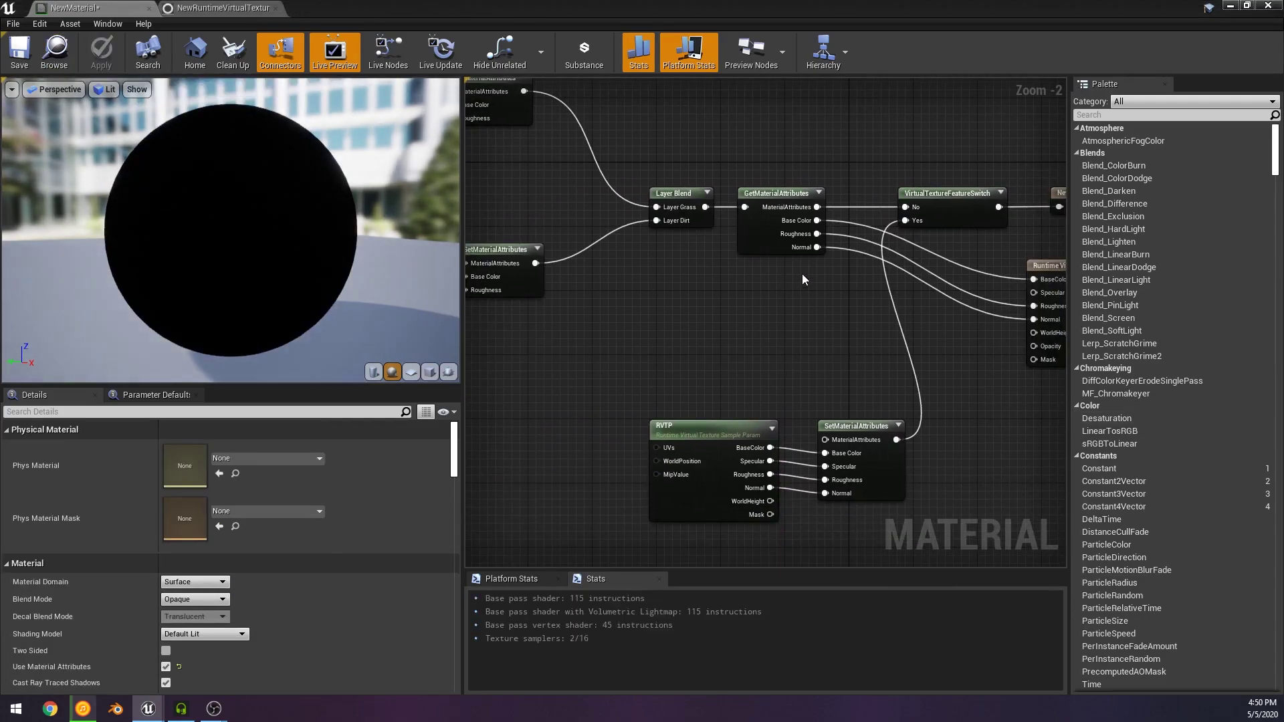
Step: Review the wiring around the Runtime Virtual Texture Output, RVTP and VirtualTextureFeatureSwitch nodes
right_drag(802, 275, 510, 254)
click(834, 300)
click(653, 372)
right_drag(761, 309, 882, 332)
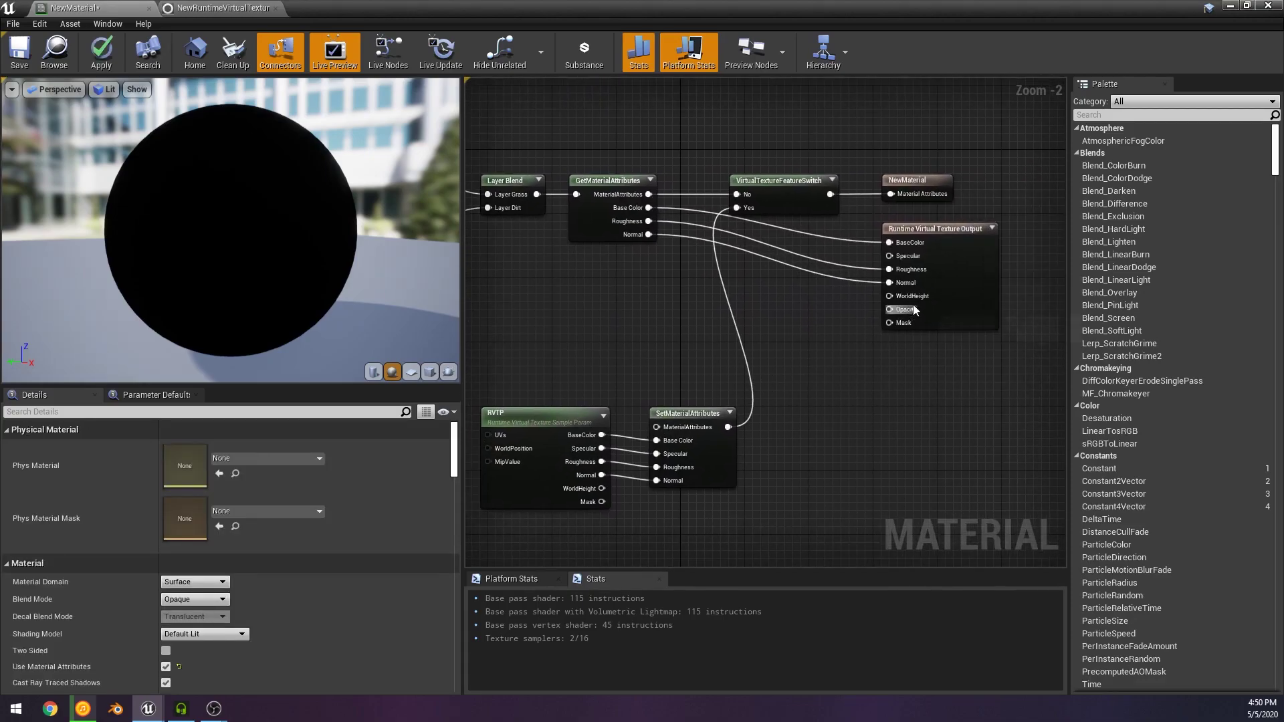
click(958, 267)
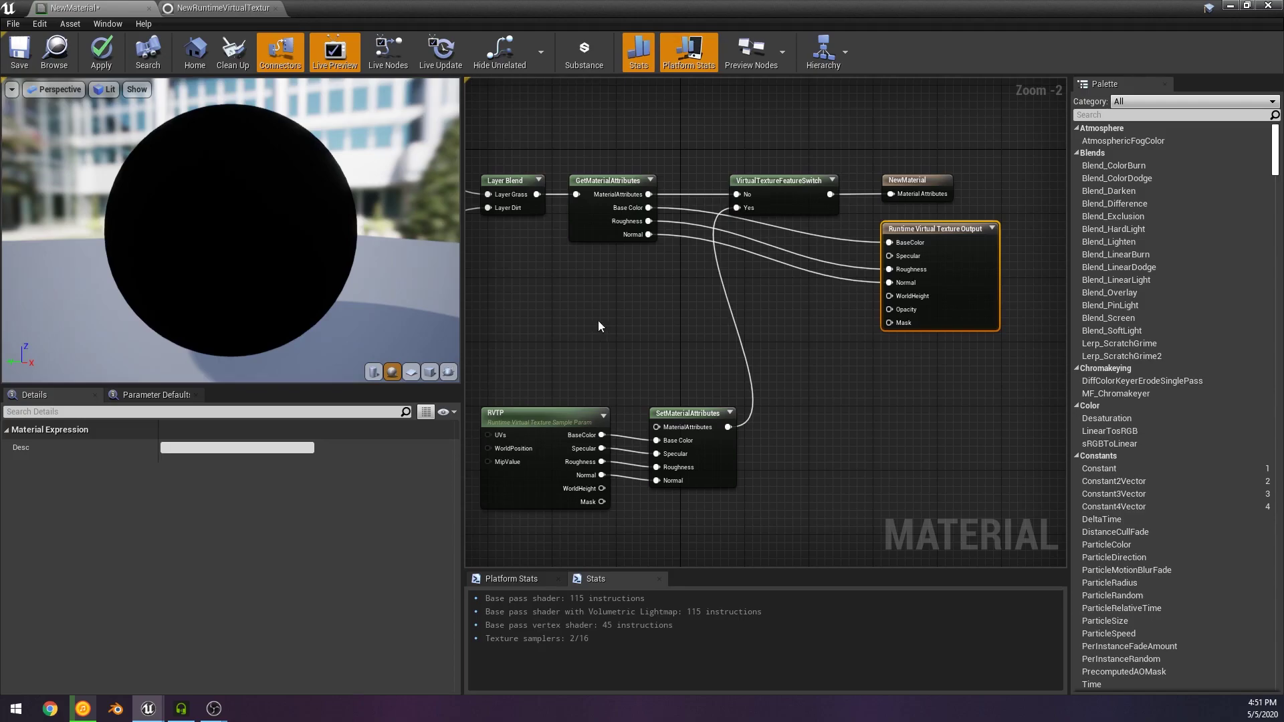
click(791, 393)
right_drag(539, 446, 654, 427)
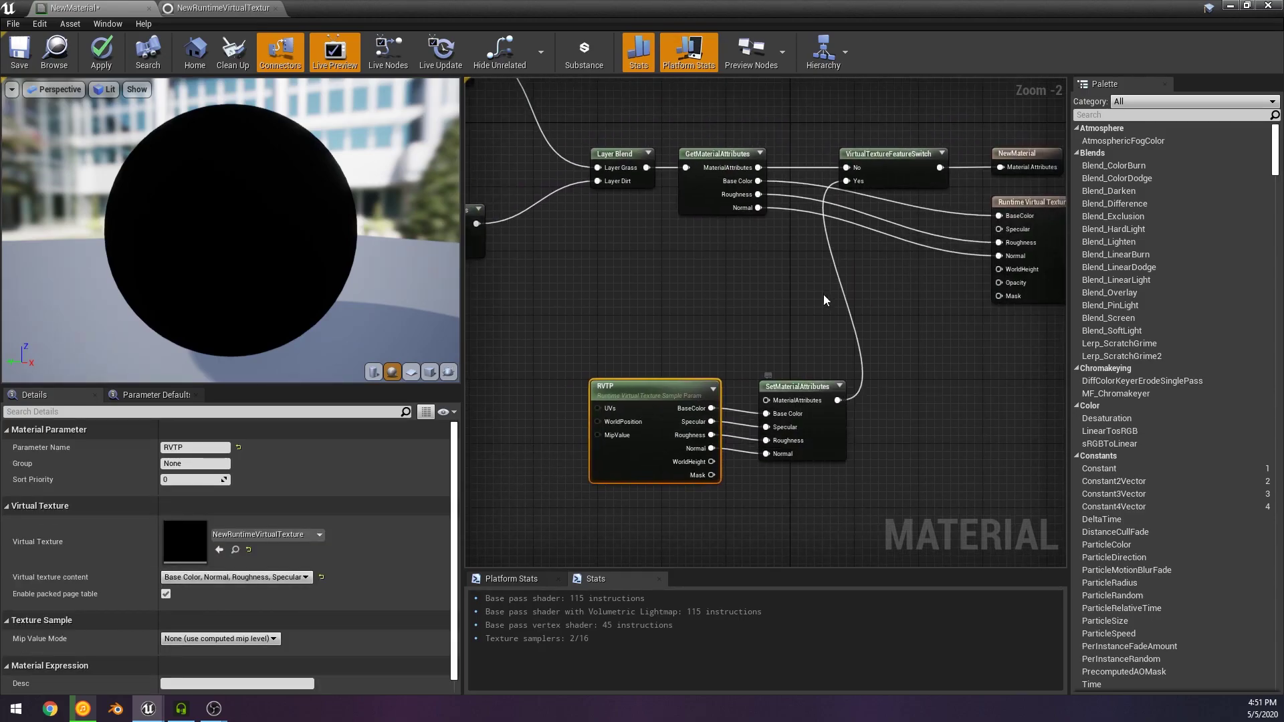
right_drag(825, 298, 741, 315)
click(617, 226)
Step: Add an Absolute World Position node between the GetMaterialAttributes and RVTP nodes
click(980, 269)
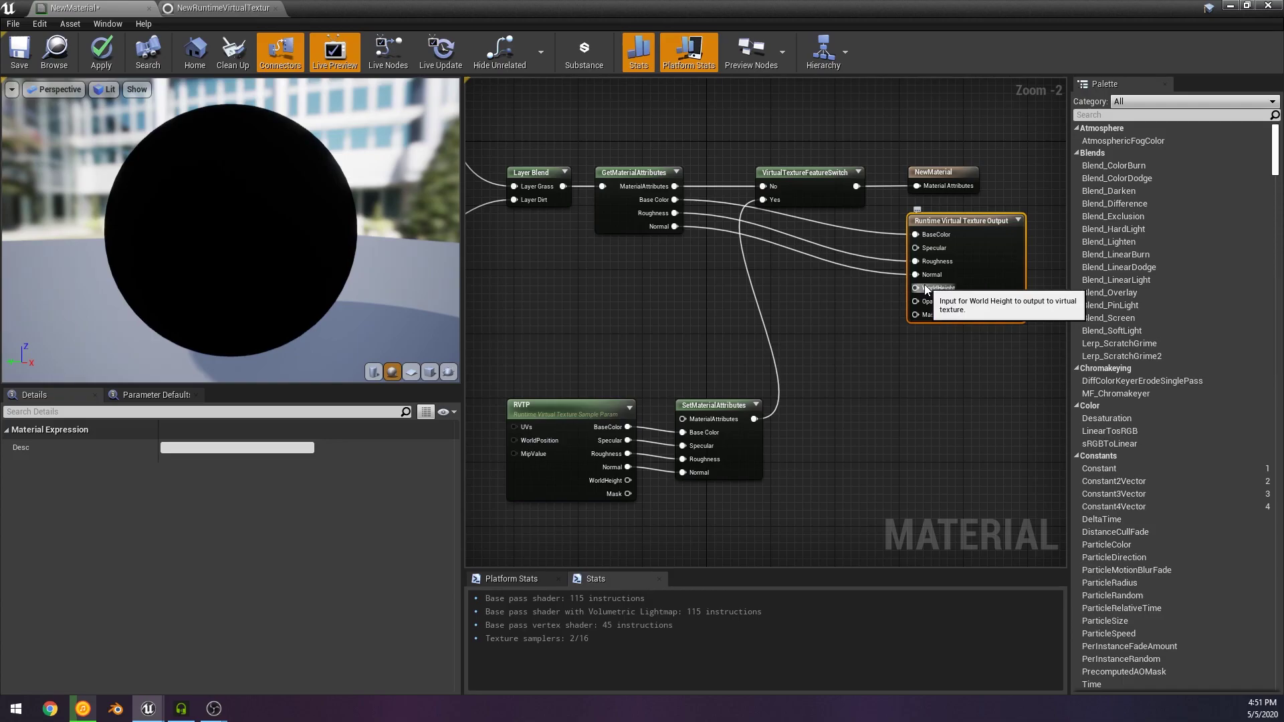
drag(926, 288, 596, 321)
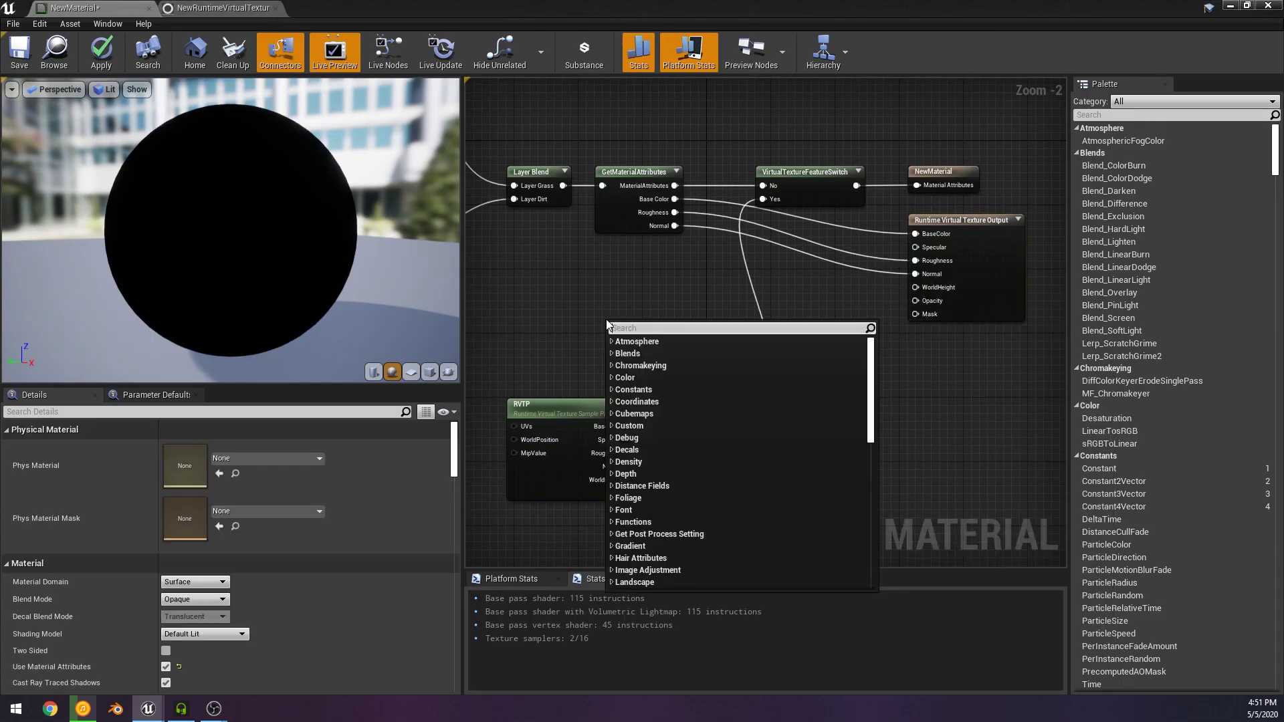
text(world)
key(Return)
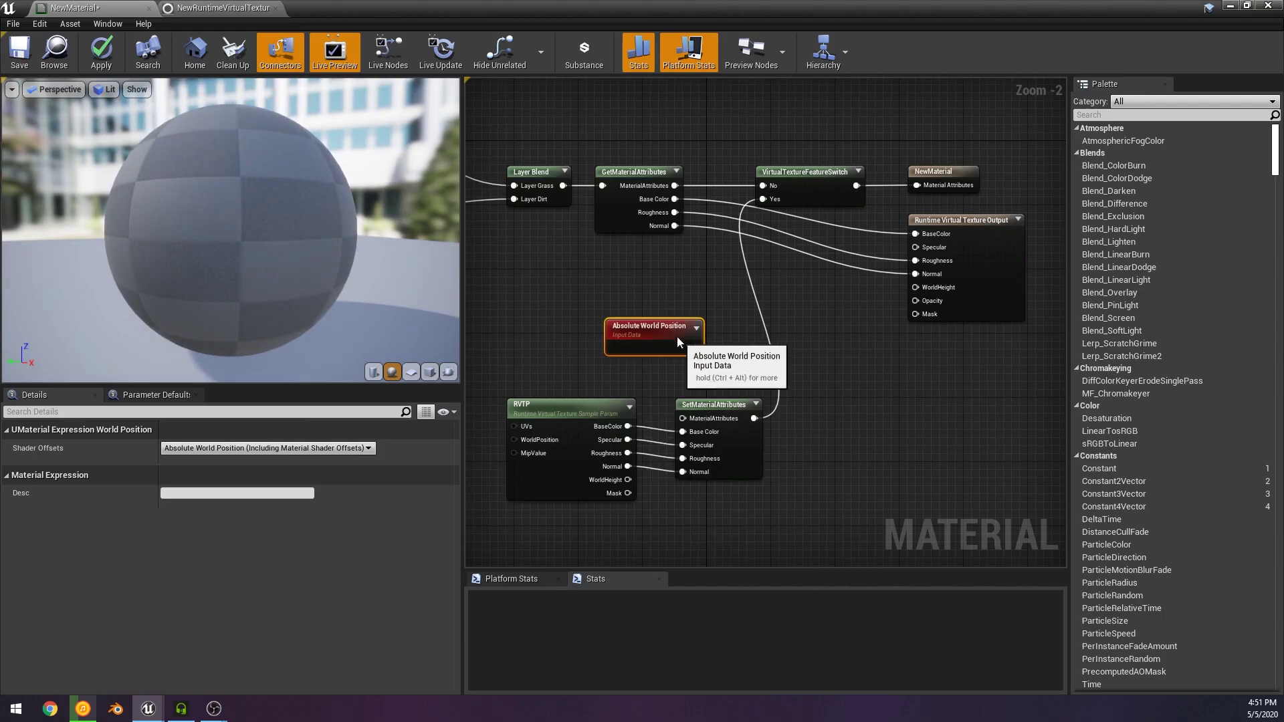
drag(677, 336, 653, 312)
Step: Connect Absolute World Position through a B-only Component Mask to the output node's WorldHeight, placing the position node beneath the mask
drag(667, 322, 915, 287)
text(mask)
key(Return)
click(166, 447)
click(166, 463)
click(166, 479)
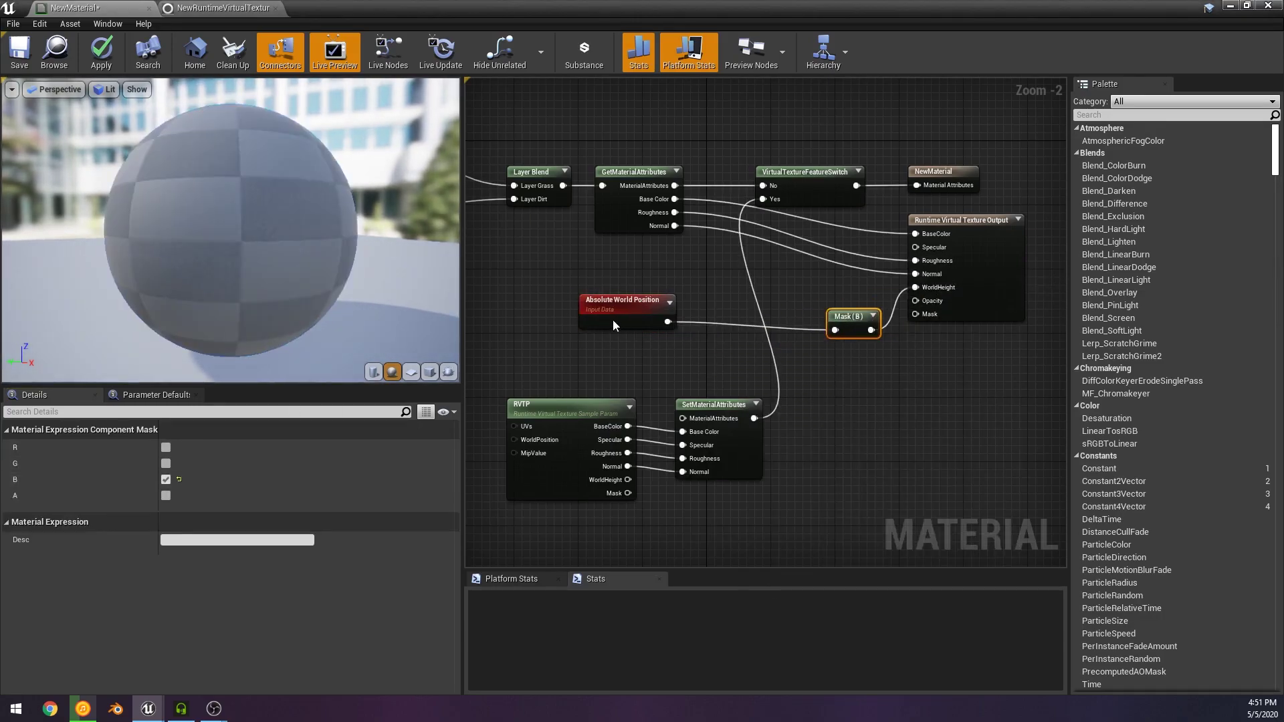
drag(622, 302, 854, 351)
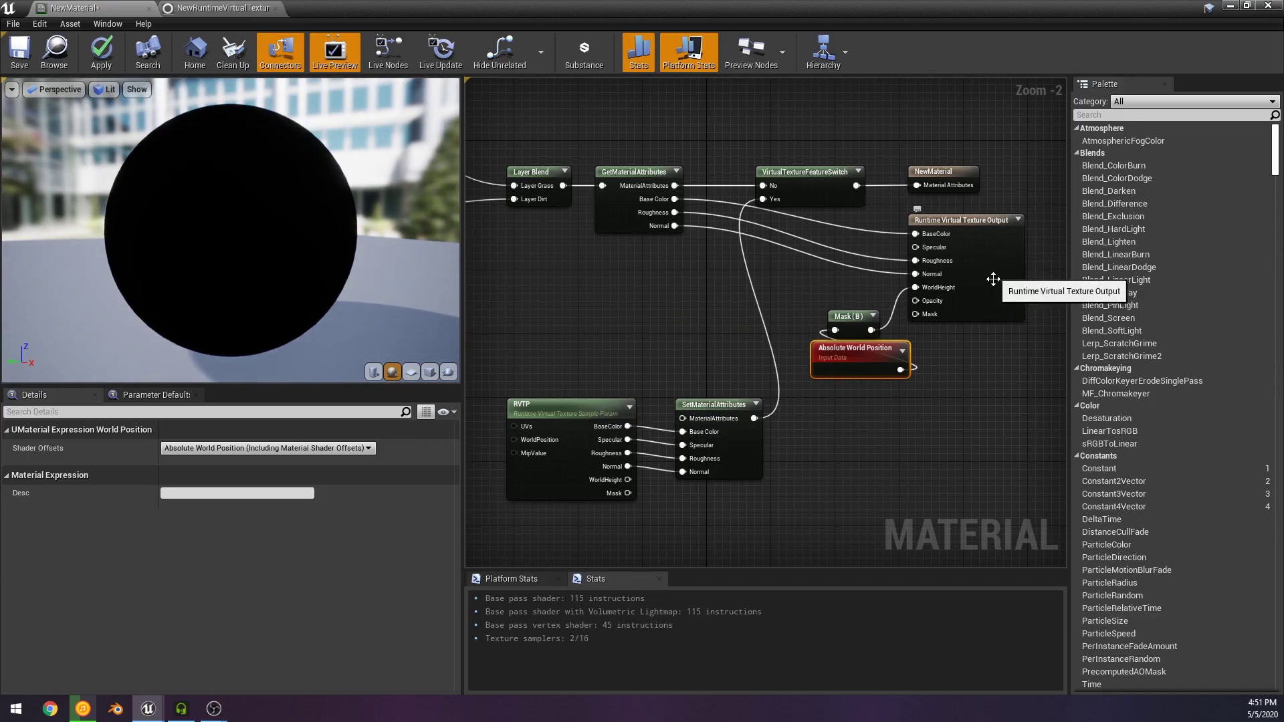
Step: Apply the changes made to the landscape material
scroll(575, 259, down, 1)
right_drag(575, 259, 658, 328)
click(101, 54)
click(758, 315)
scroll(659, 329, down, 1)
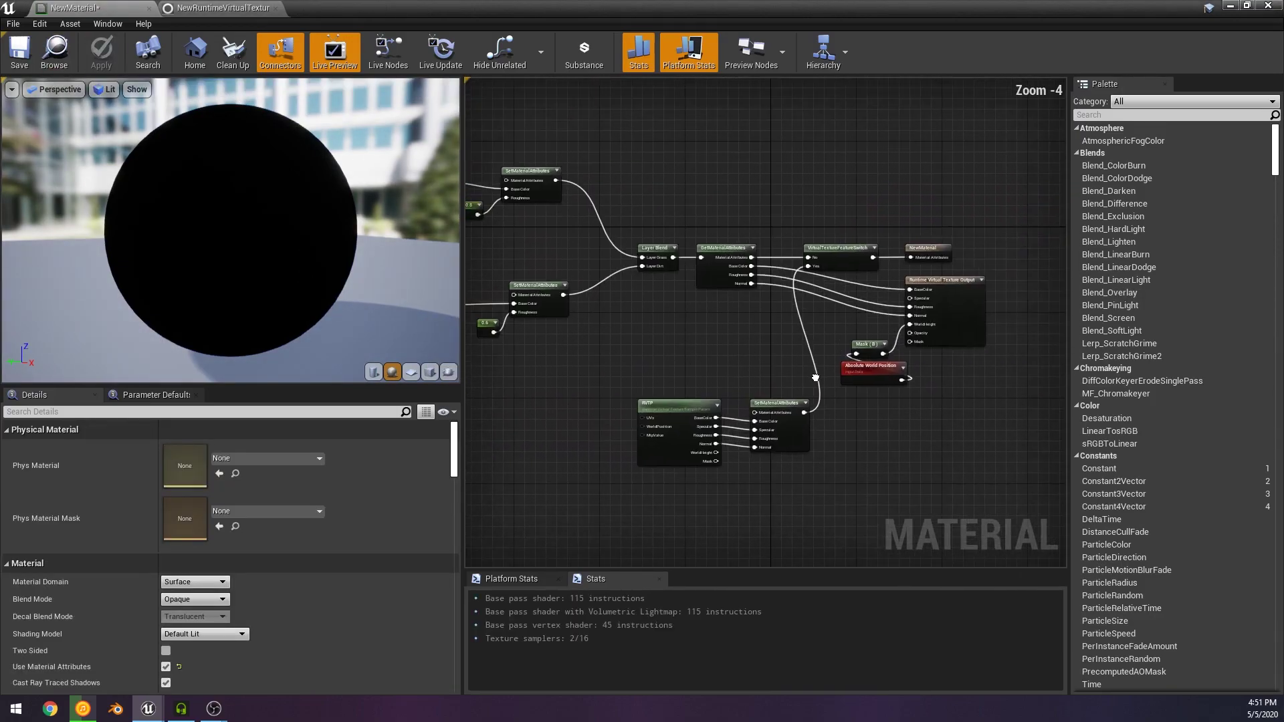
Step: Return to the level editor and assign NewMaterial as the Landscape Material
double_click(640, 6)
scroll(1145, 527, up, 2)
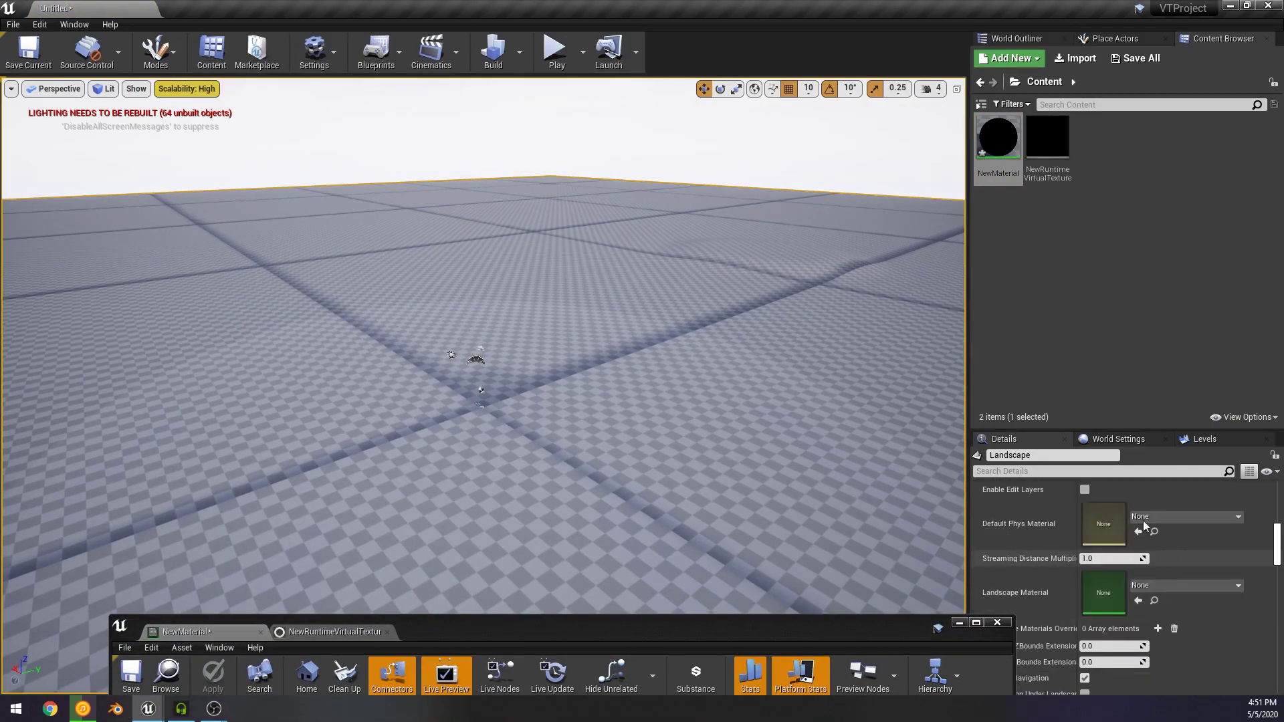
drag(998, 149, 1103, 595)
scroll(1053, 520, down, 4)
drag(891, 623, 671, 617)
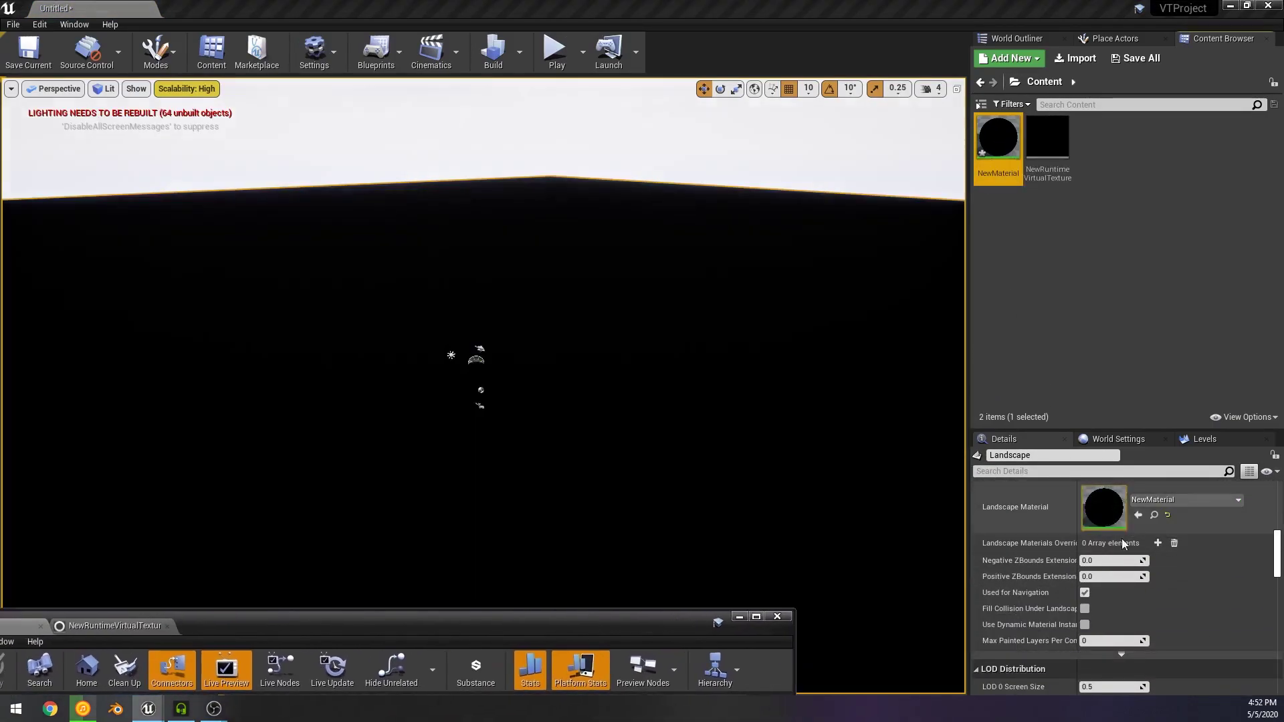
Step: Add NewRuntimeVirtualTexture to the landscape's Render to Virtual Textures array
scroll(1124, 544, down, 10)
click(1157, 598)
click(1178, 627)
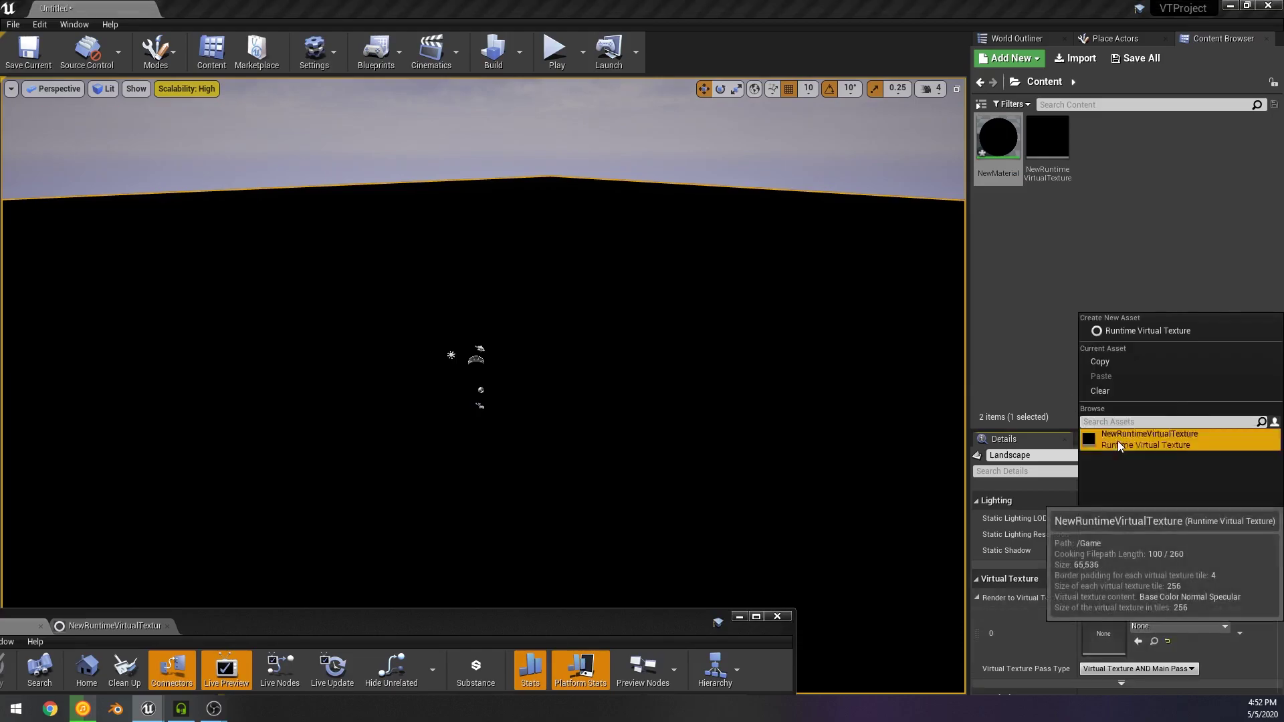
click(1121, 447)
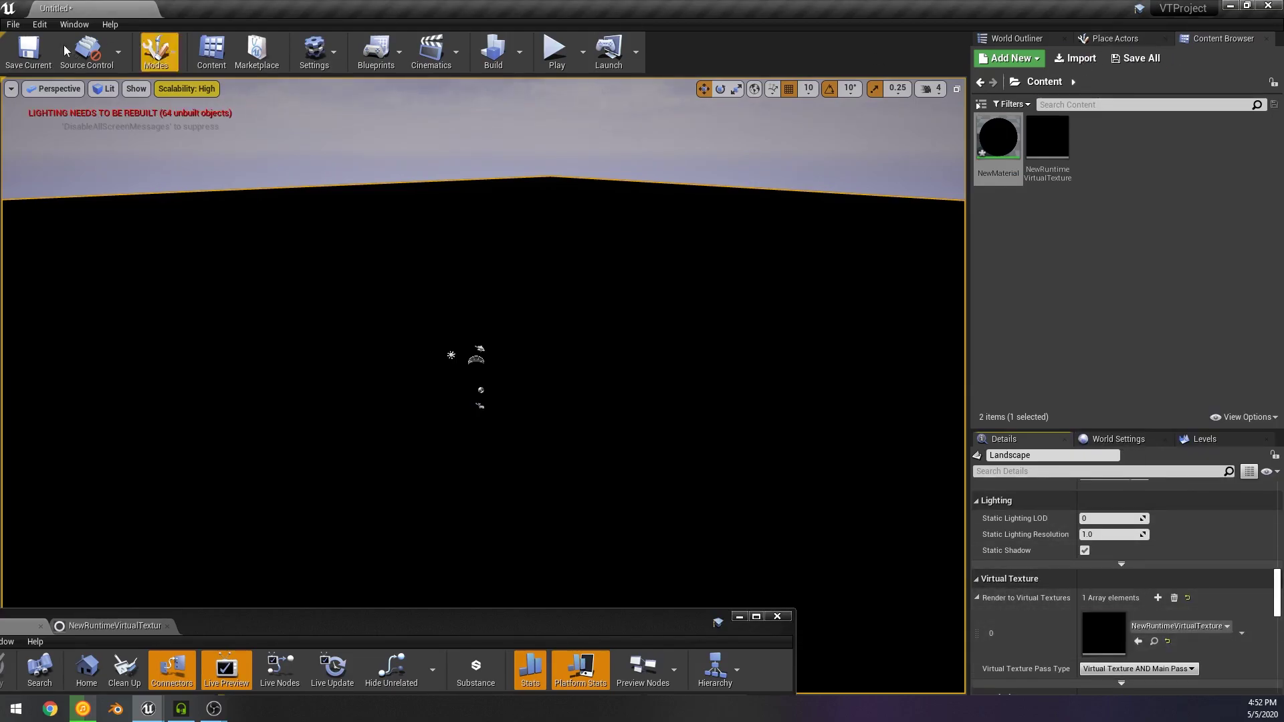
Step: In landscape Paint mode, create Grass_LayerInfo and Dirt_LayerInfo in Untitled_1_sharedassets for the Grass and Dirt layers
click(158, 54)
click(194, 107)
click(319, 80)
click(100, 327)
click(176, 326)
click(224, 340)
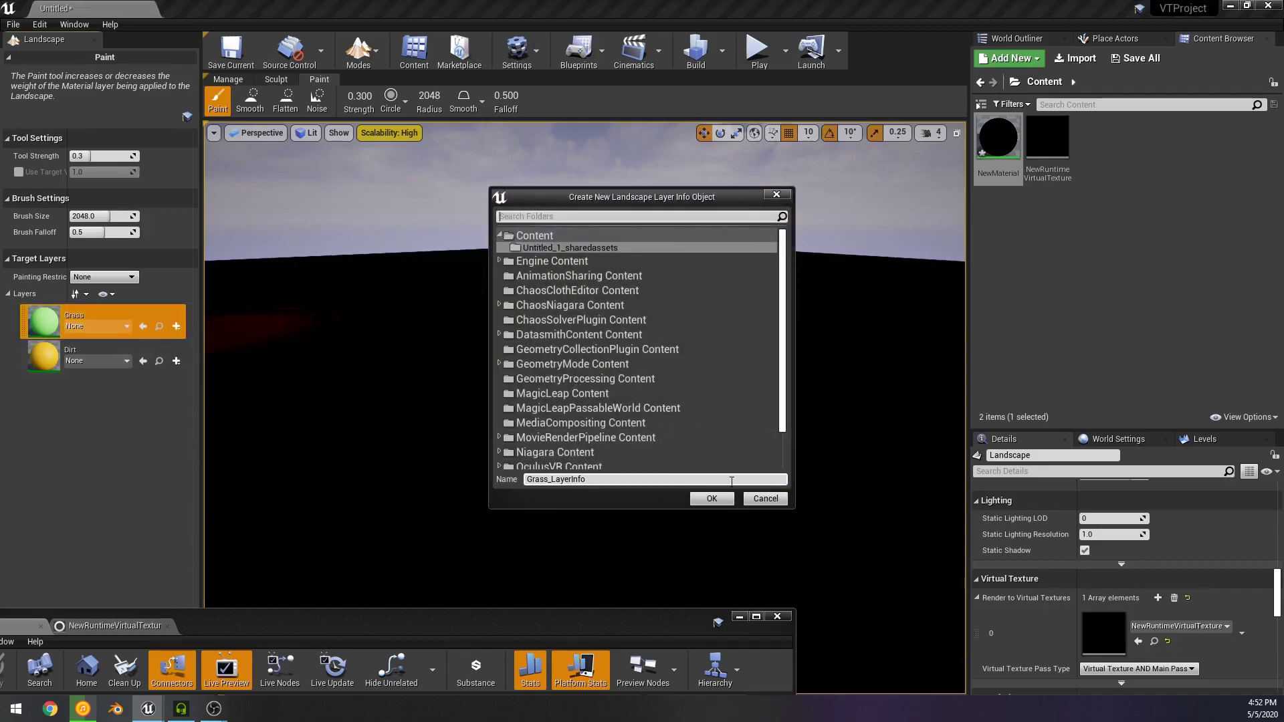
click(711, 497)
click(176, 361)
click(217, 375)
click(711, 498)
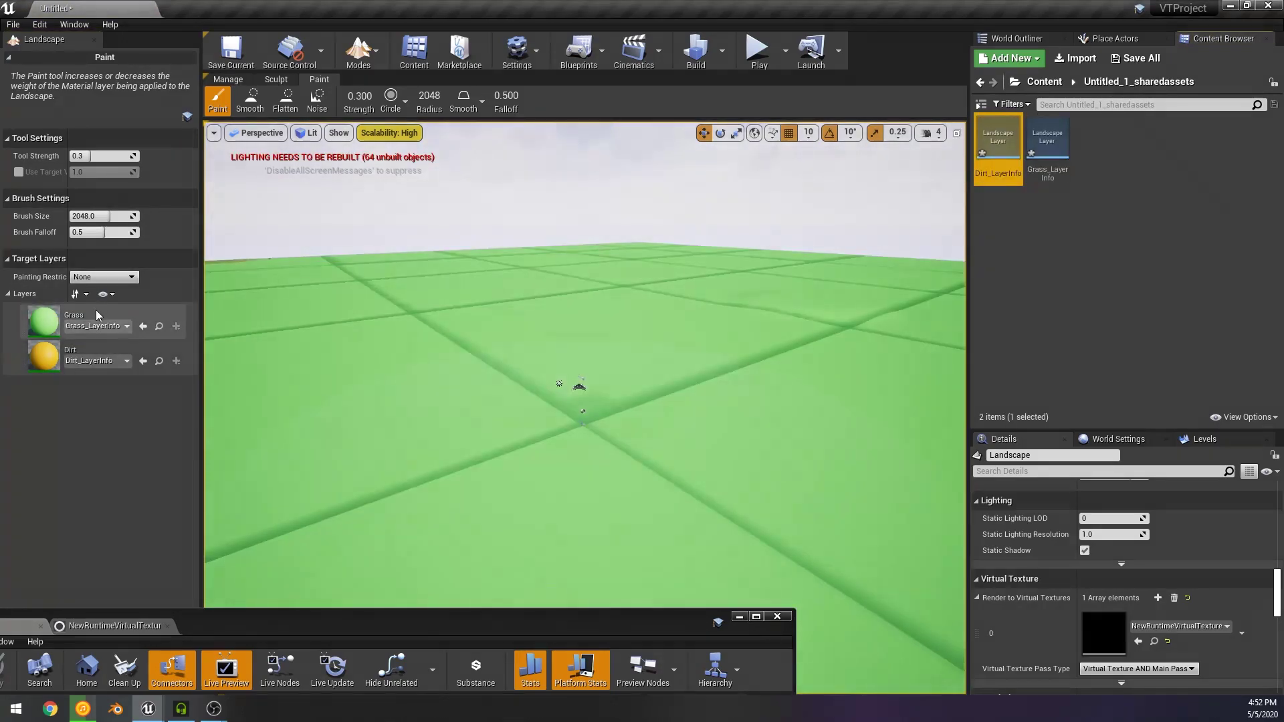
Step: Paint patches of the Dirt layer onto the grass landscape with brush size 2048 and tool strength 0.3
click(98, 316)
mouse_move(535, 348)
right_down()
mouse_move(549, 428)
mouse_move(529, 347)
mouse_move(589, 351)
right_up()
click(110, 351)
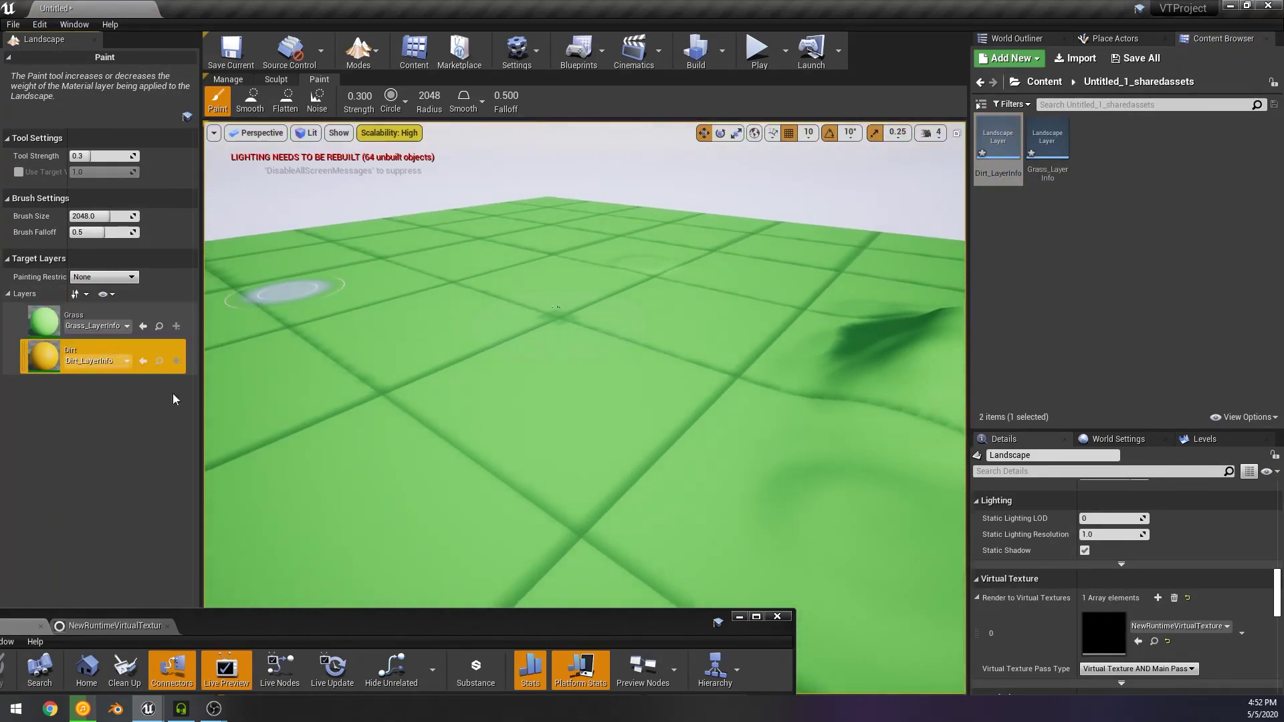
mouse_move(635, 408)
mouse_down()
mouse_move(558, 348)
mouse_move(664, 329)
mouse_up()
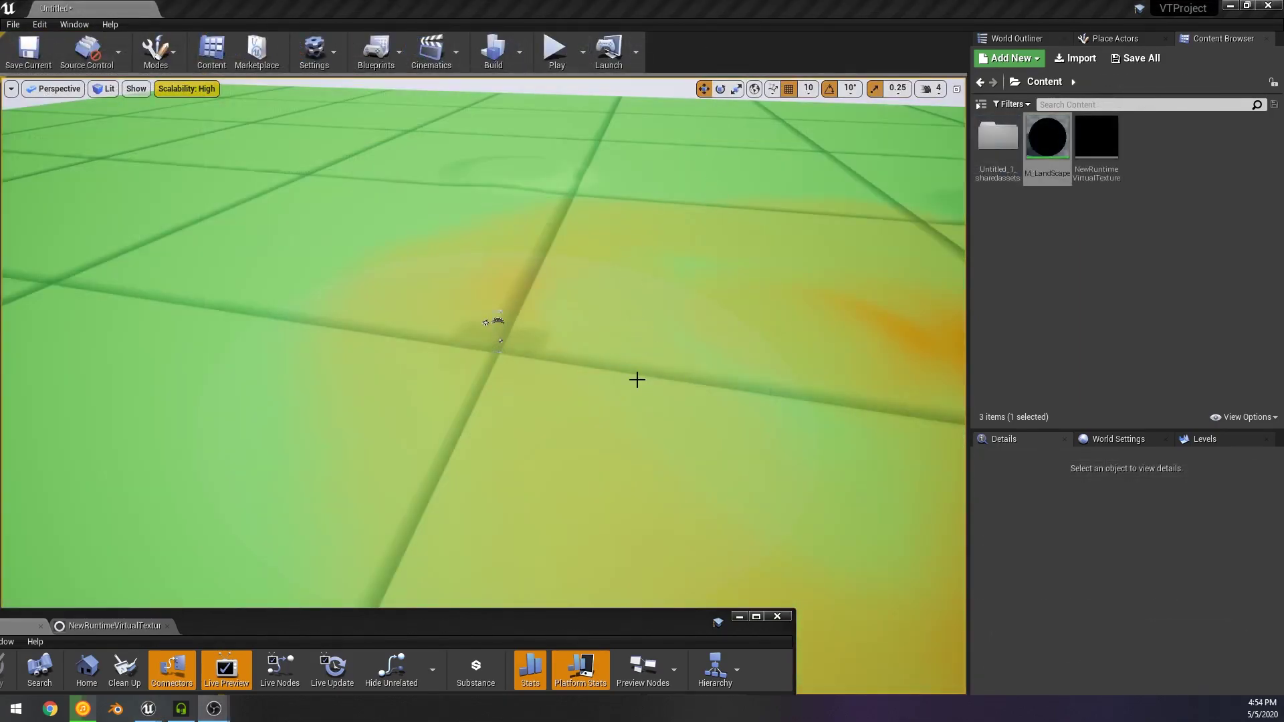
right_drag(639, 305, 675, 338)
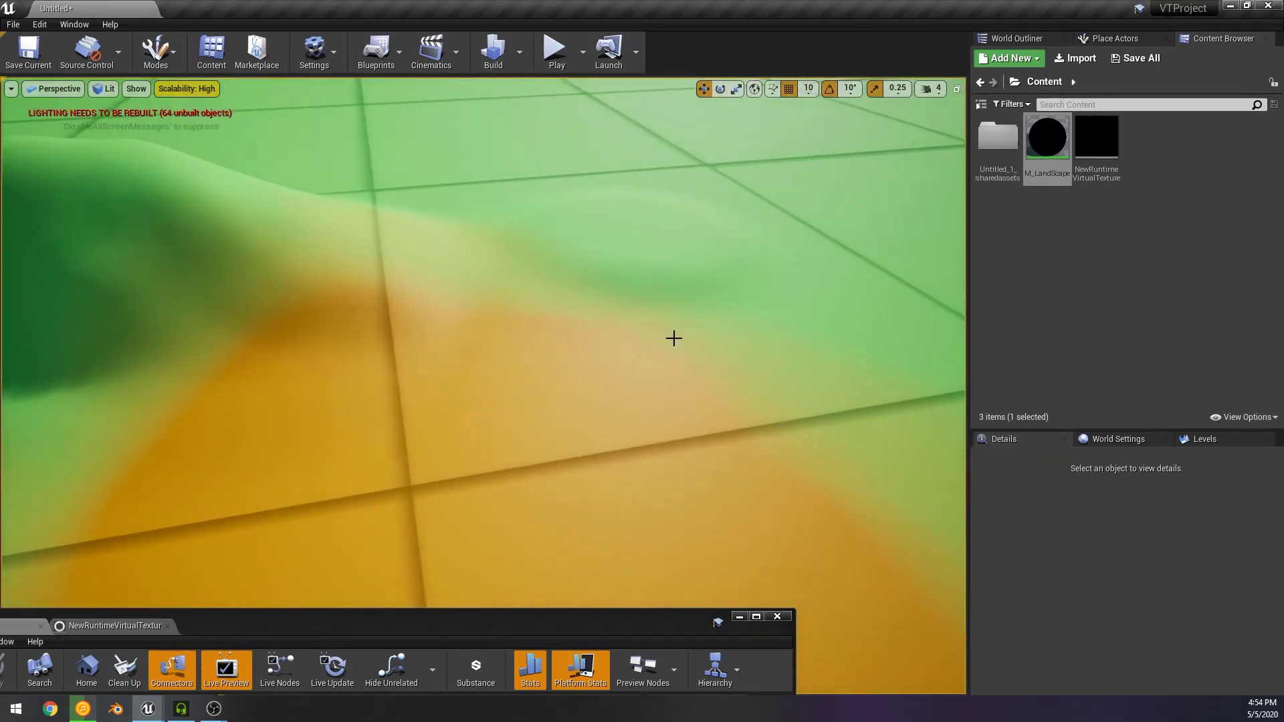
Step: Place a Cube actor on the landscape and move it near the edge of the painted dirt patch
right_click(1142, 238)
right_click(1085, 255)
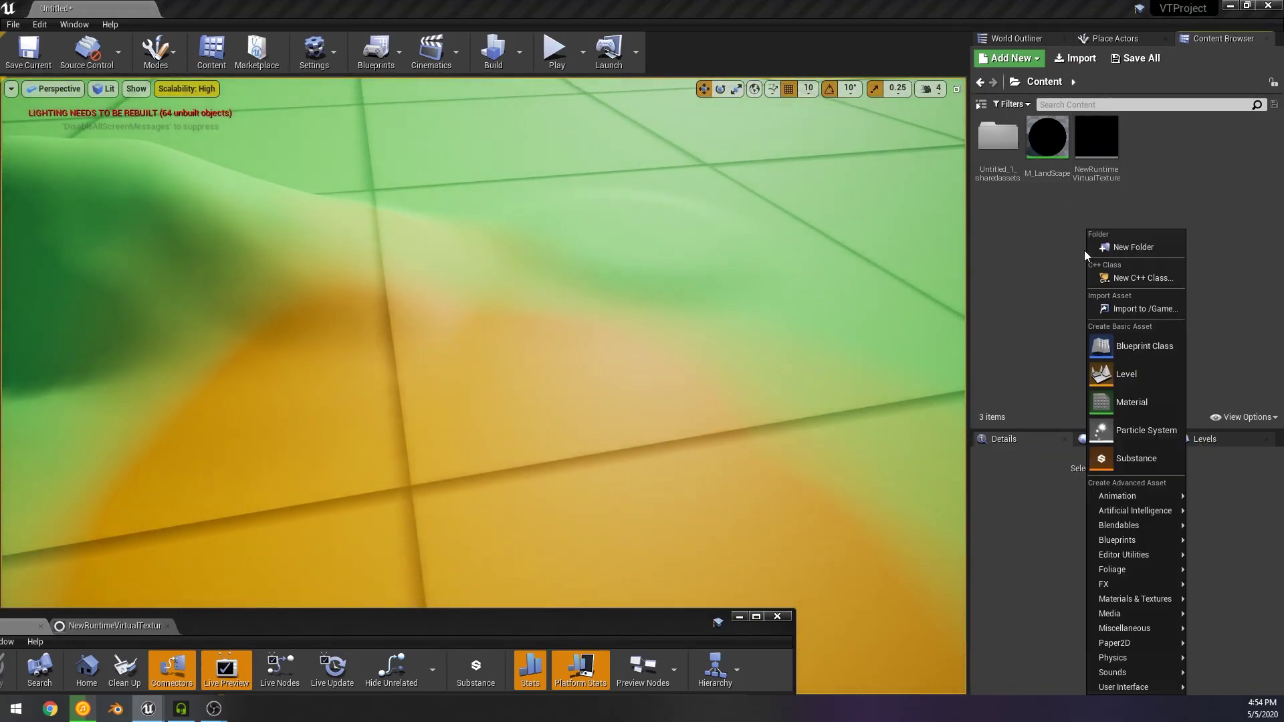
click(1031, 42)
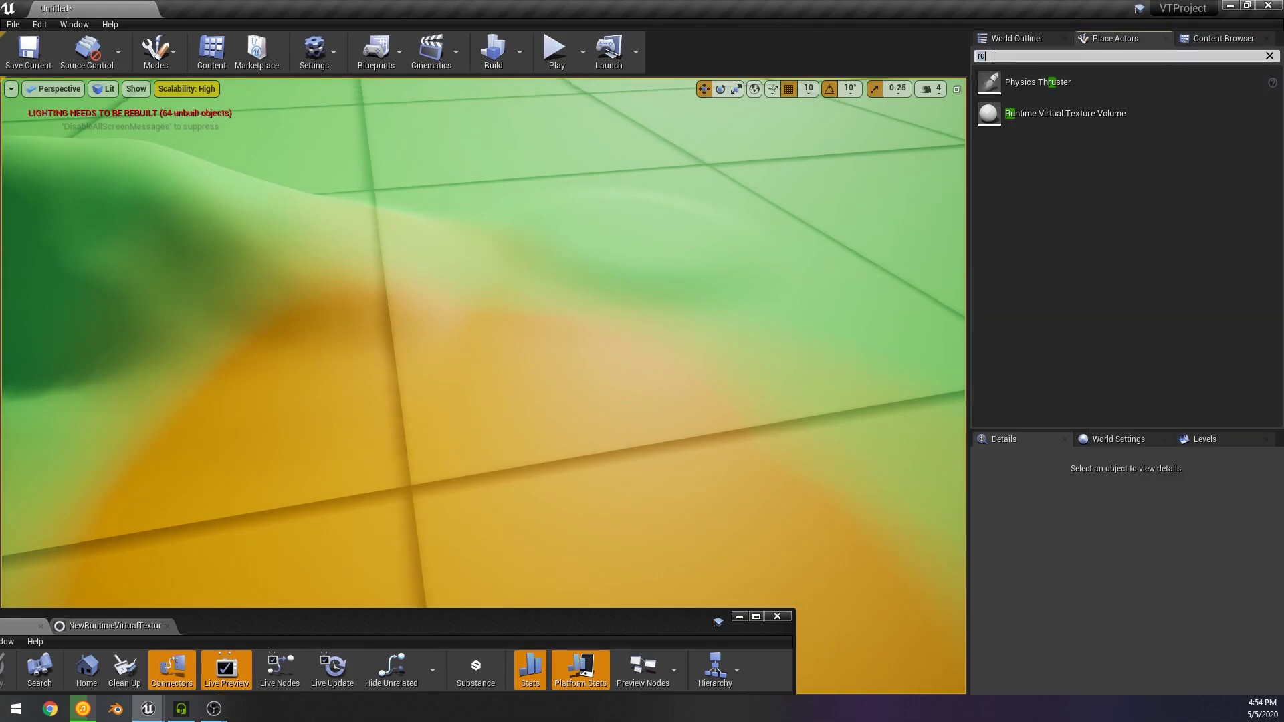
text(cube)
drag(1044, 83, 548, 375)
mouse_move(548, 375)
right_down()
mouse_move(602, 395)
mouse_move(549, 321)
mouse_move(535, 382)
right_up()
key(r)
key(w)
drag(487, 438, 677, 344)
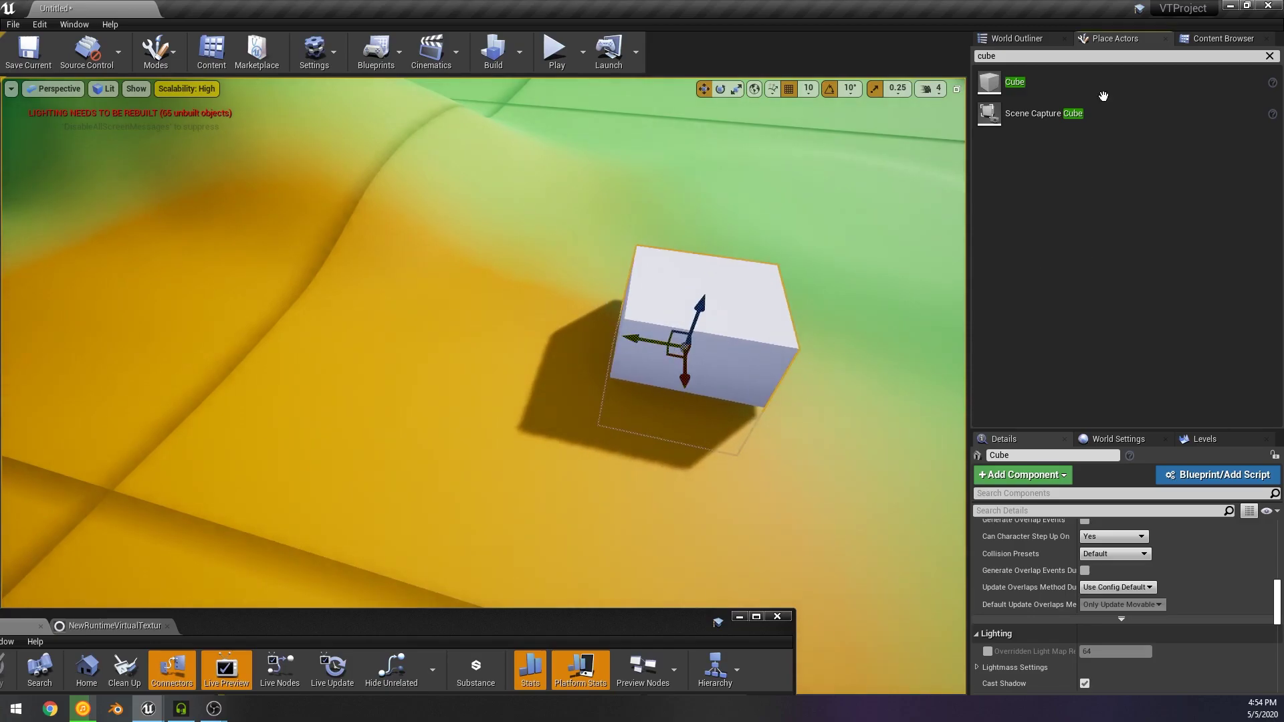
Step: Create a new material named NewMaterial in the Content folder and open it for editing
click(1194, 42)
right_click(1147, 226)
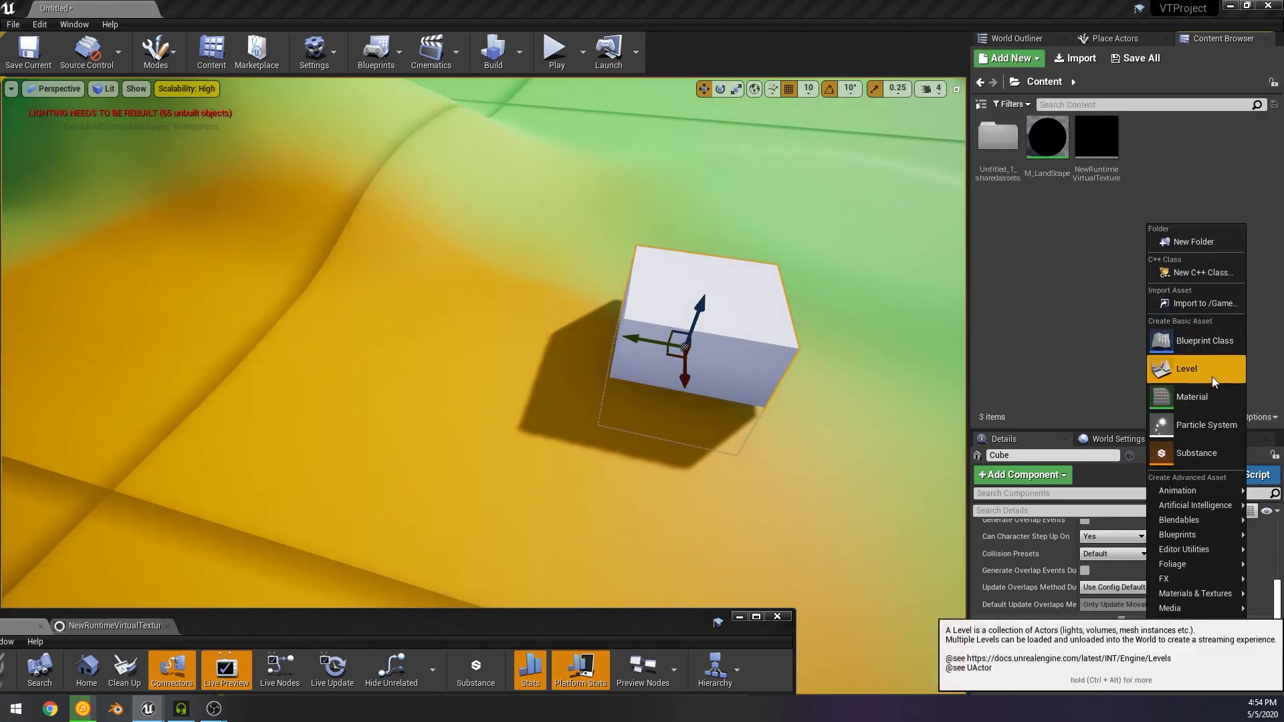
click(1205, 395)
double_click(1097, 137)
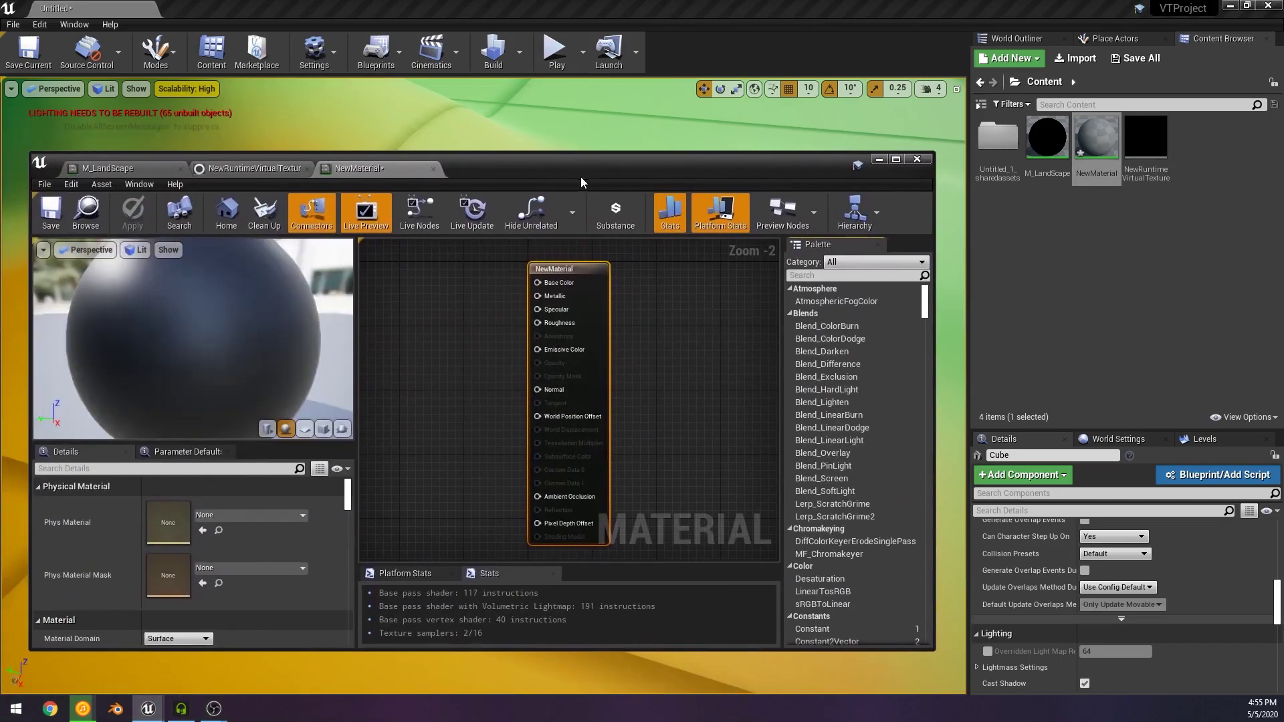
Step: Add a RuntimeVirtualTextureSampleParameter node to the NewMaterial graph
right_drag(532, 362, 618, 367)
scroll(618, 367, down, 2)
right_click(450, 337)
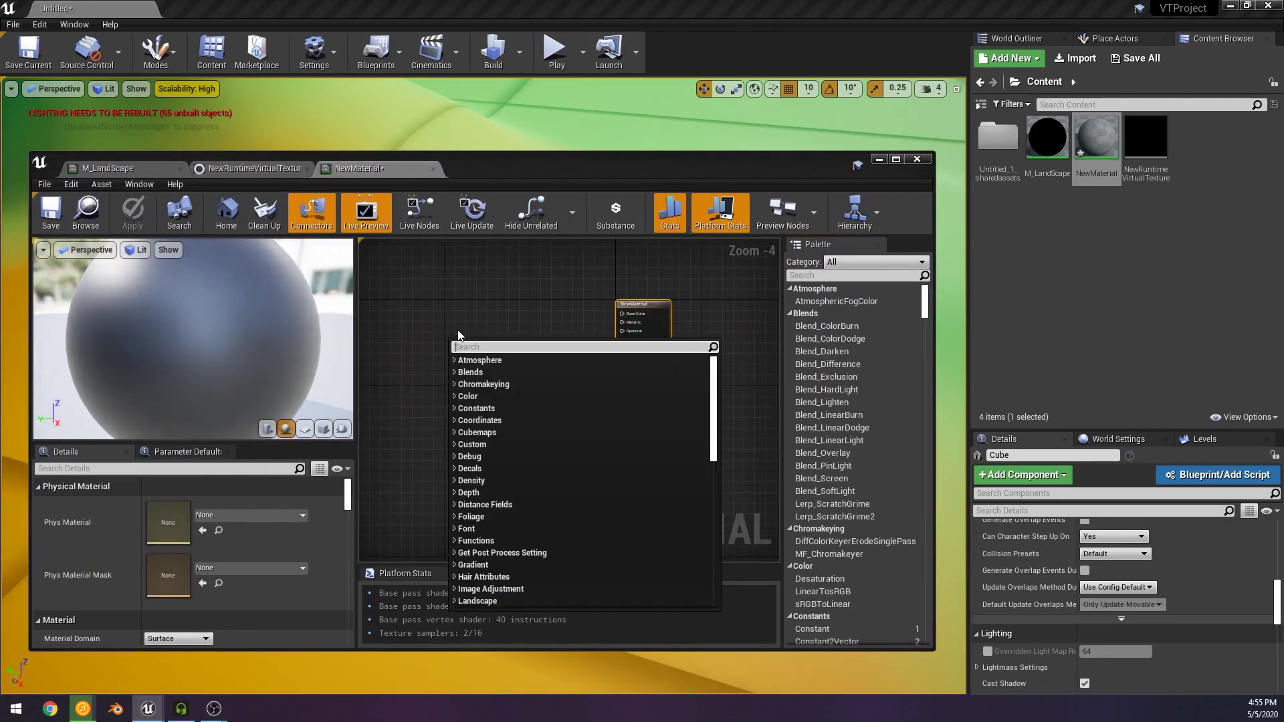
click(438, 302)
right_click(425, 268)
text(runt)
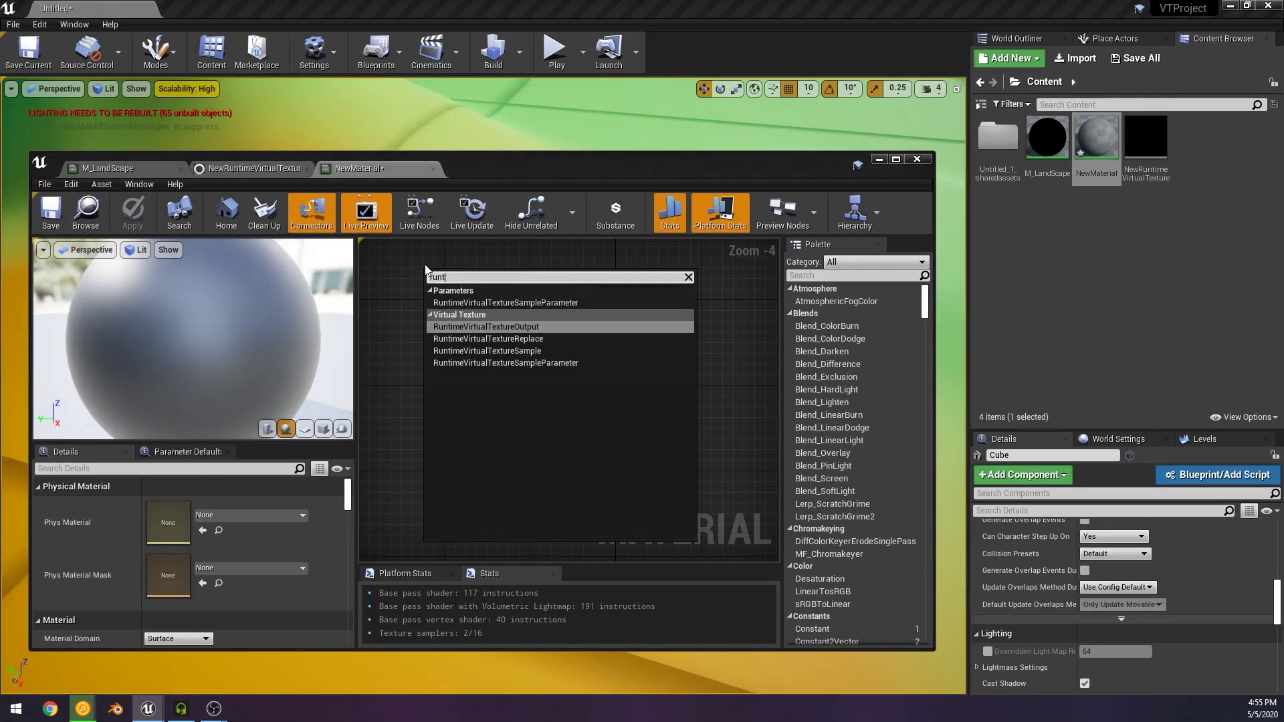
key(Down)
key(Down)
key(Down)
key(Return)
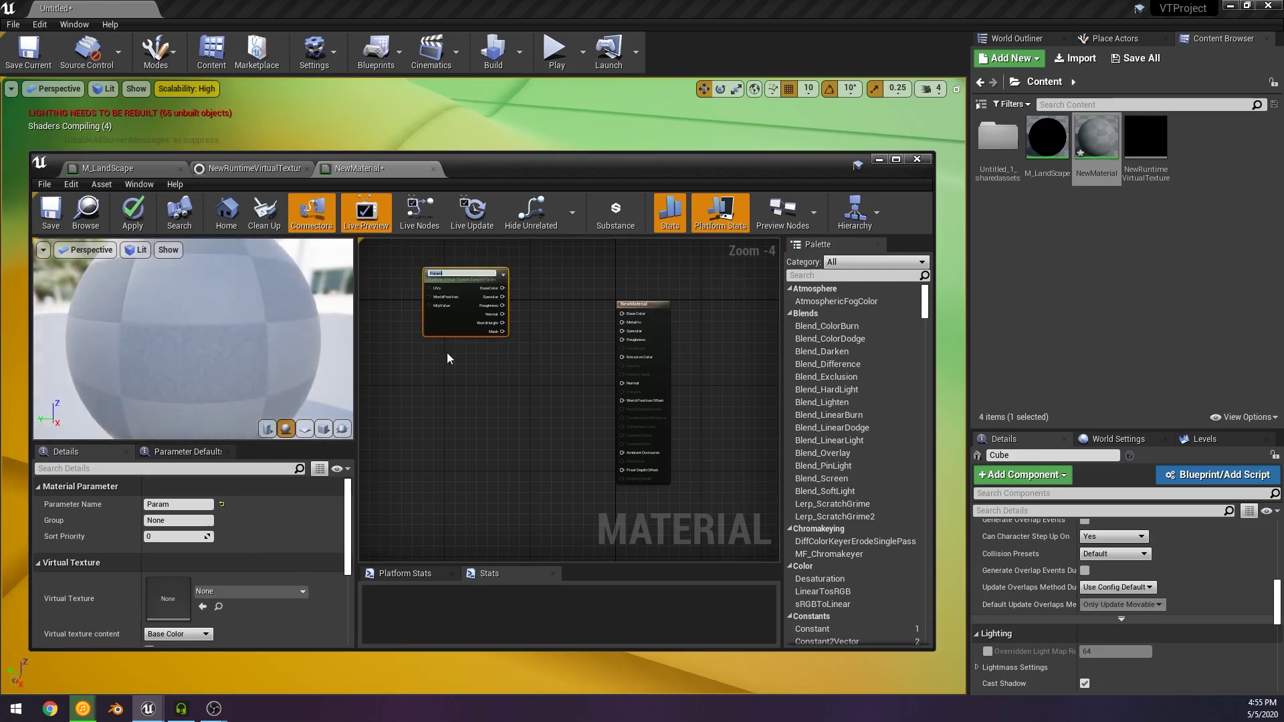
Step: Assign NewRuntimeVirtualTexture as the virtual texture of the Param sample node
right_drag(595, 287, 575, 285)
scroll(468, 311, up, 4)
click(302, 593)
click(264, 403)
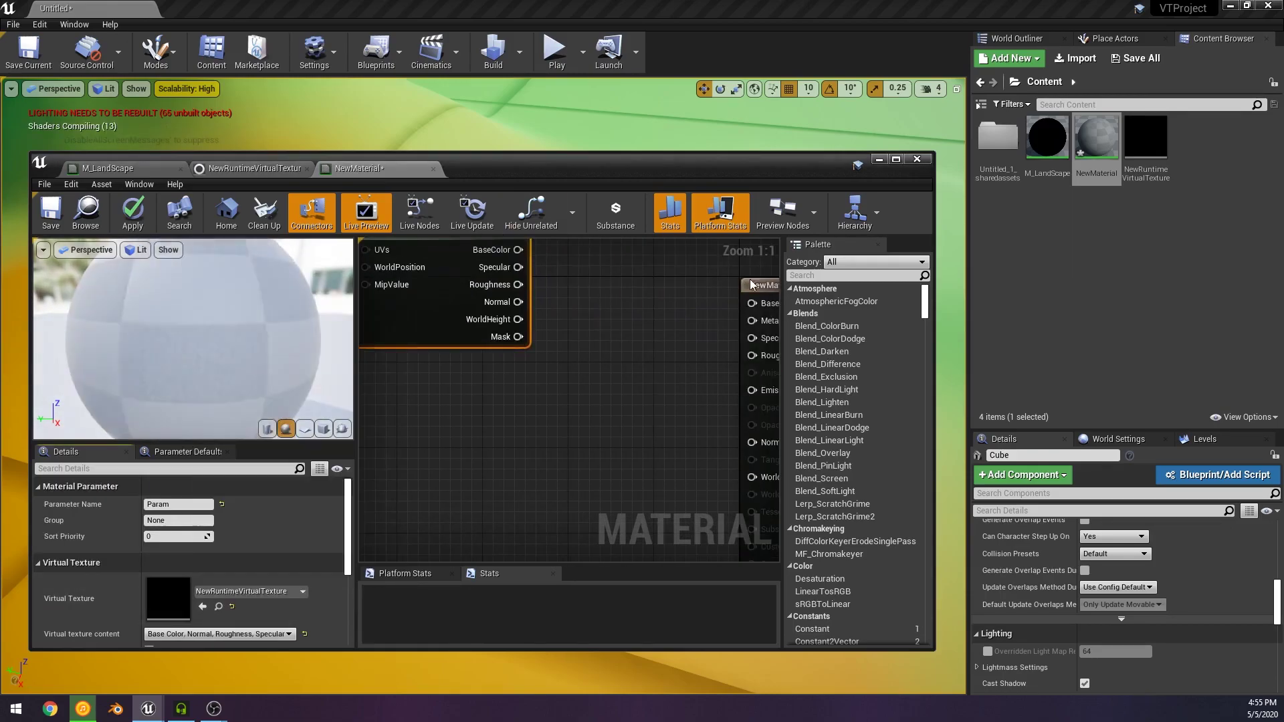
Step: Maximize the material editor and examine the sampler and virtual texture lookup statistics in Platform Stats and Stats
click(896, 159)
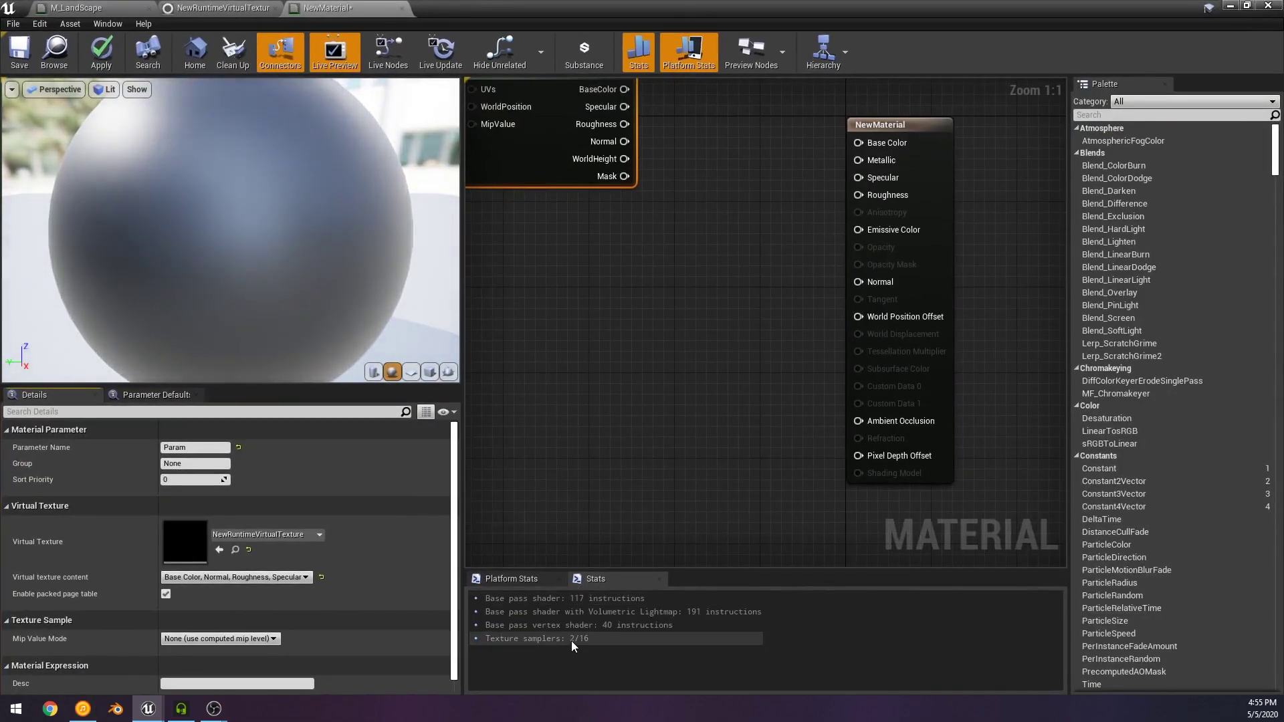
click(535, 580)
scroll(639, 662, down, 1)
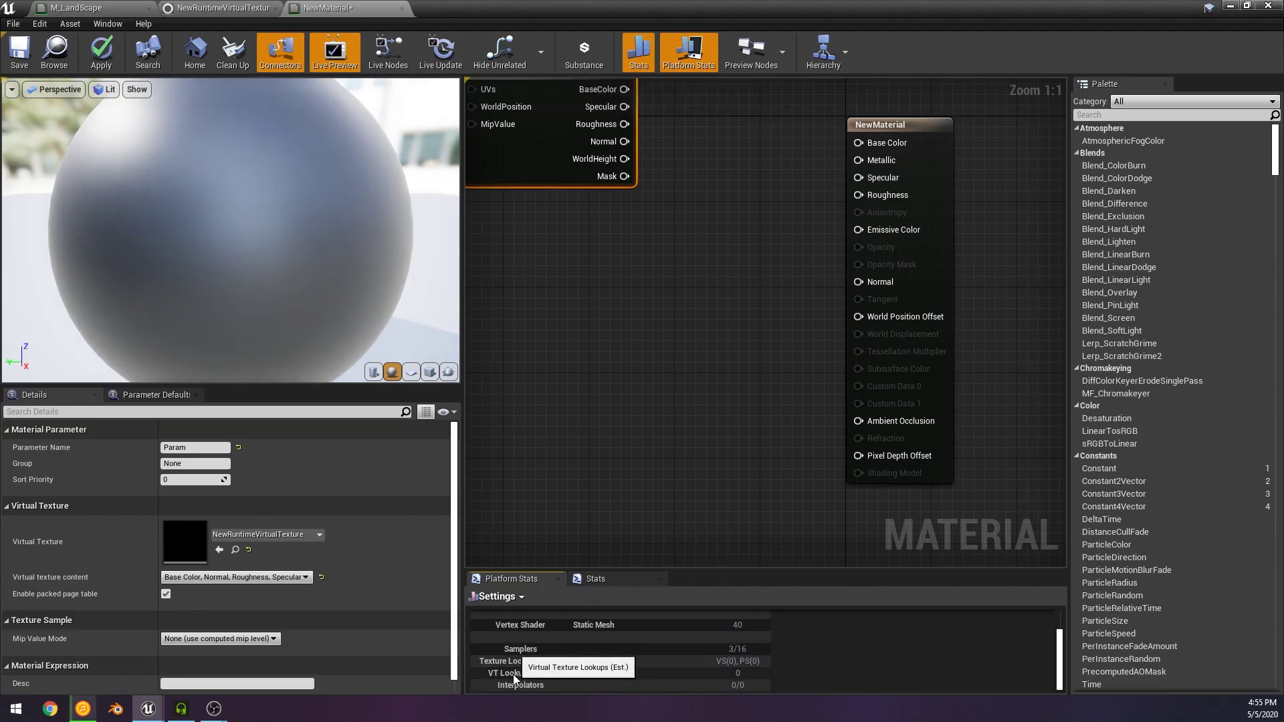
click(597, 579)
Step: Reposition the Param sample node to leave wiring space before the NewMaterial output node
right_drag(623, 367, 863, 470)
drag(732, 251, 529, 240)
click(783, 363)
right_drag(911, 292, 767, 329)
right_drag(619, 278, 719, 269)
scroll(718, 270, down, 2)
drag(565, 250, 589, 274)
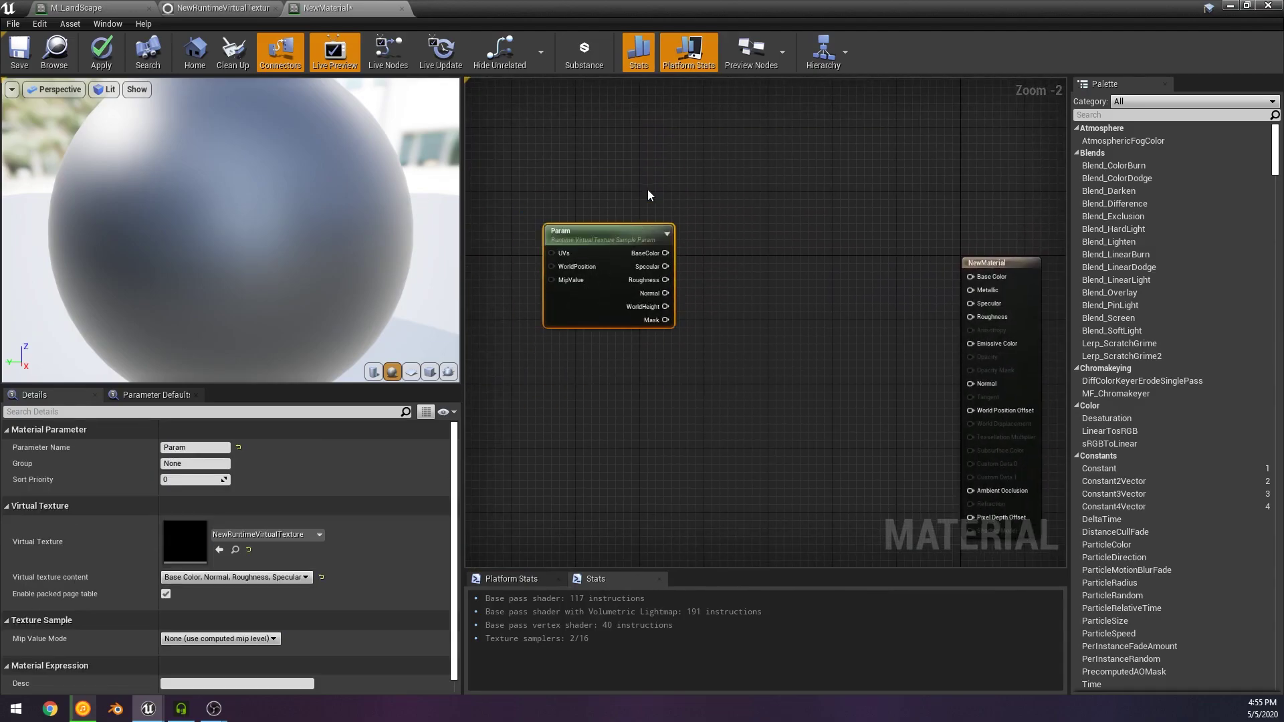
Step: Connect the Param node's BaseColor and Roughness outputs to the matching Base Color and Roughness inputs of NewMaterial
scroll(673, 251, up, 2)
right_drag(672, 250, 563, 252)
drag(556, 252, 960, 284)
click(770, 312)
scroll(770, 311, down, 2)
right_drag(771, 312, 797, 302)
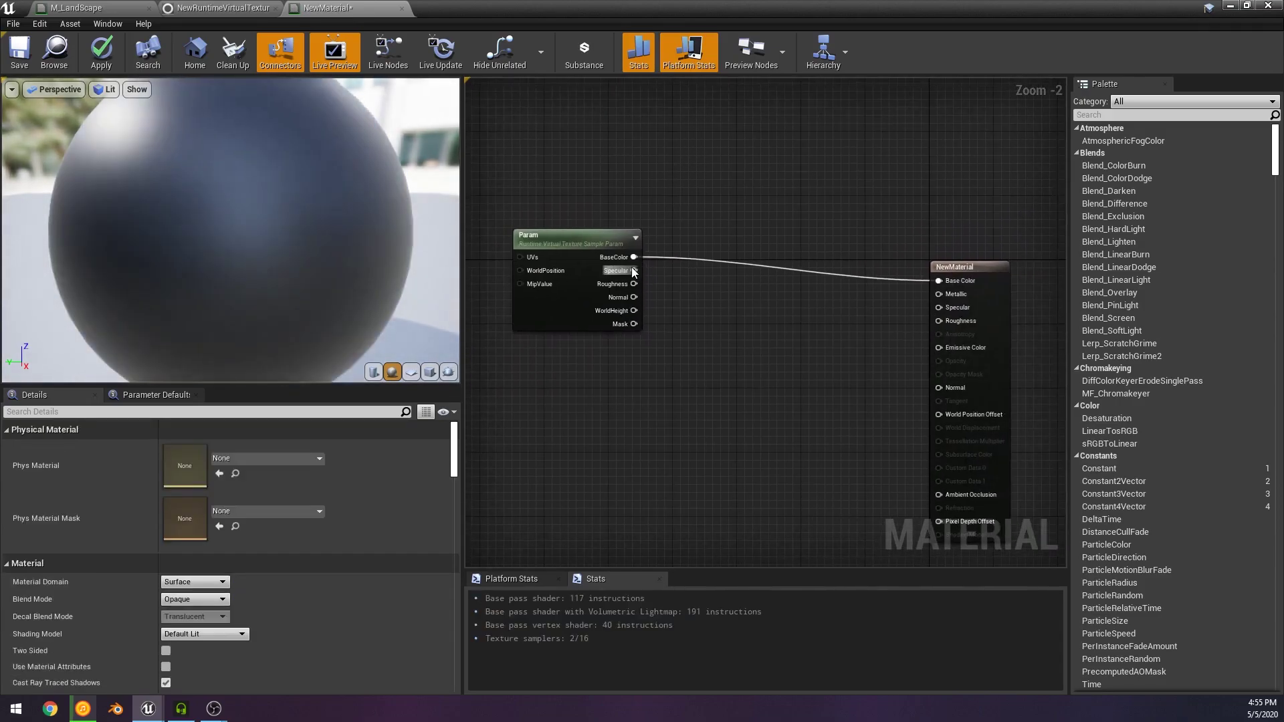
drag(633, 283, 939, 321)
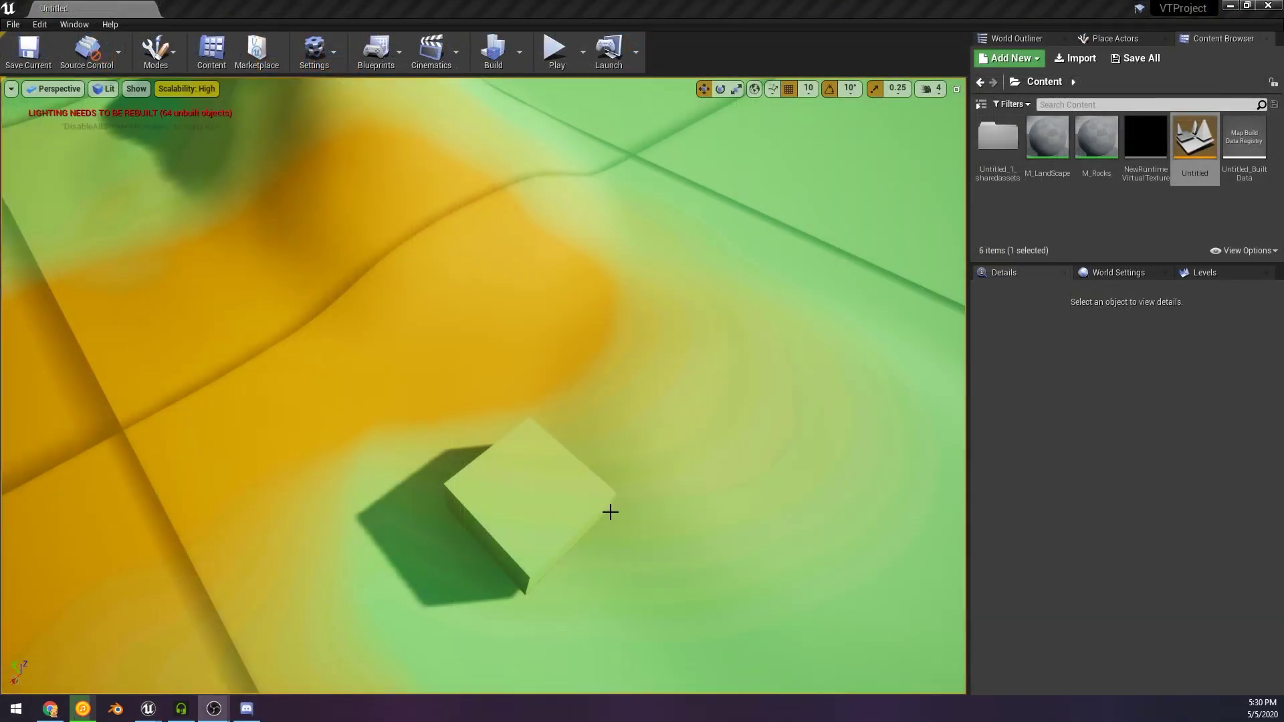
Step: Select the cube that uses M_Rocks and move it across the landscape toward the painted dirt area
click(605, 511)
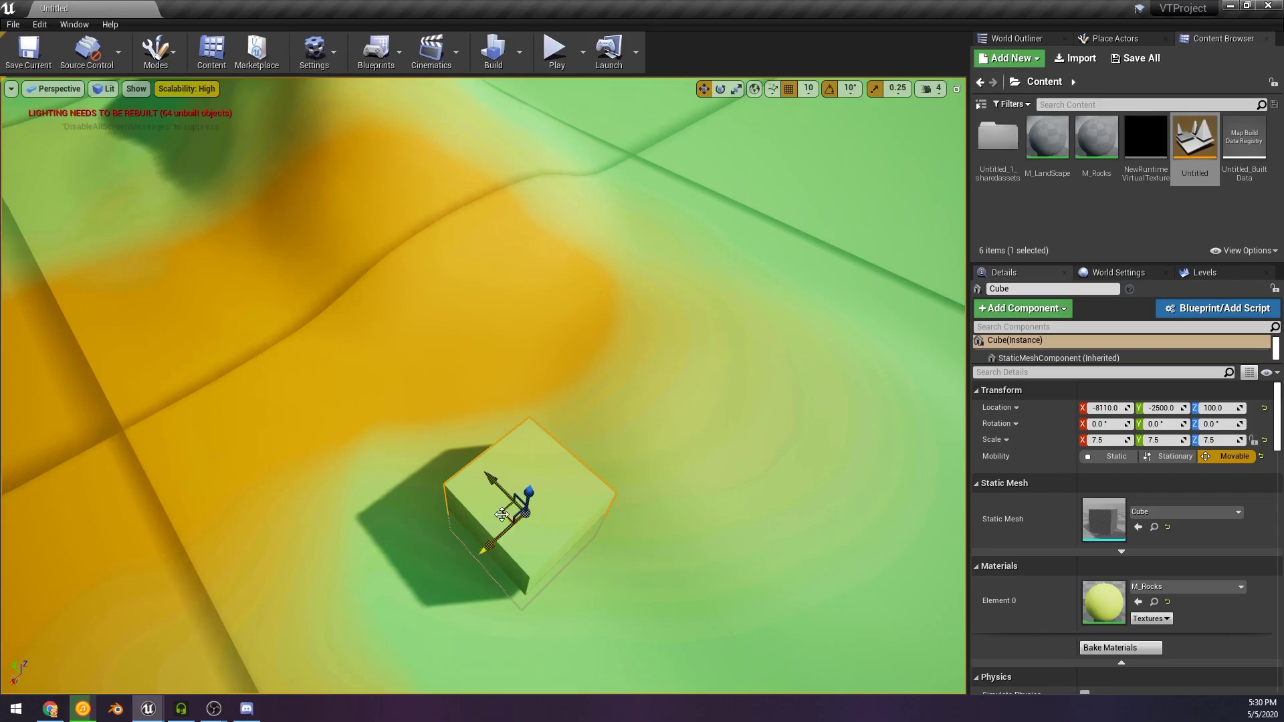
drag(501, 514, 449, 408)
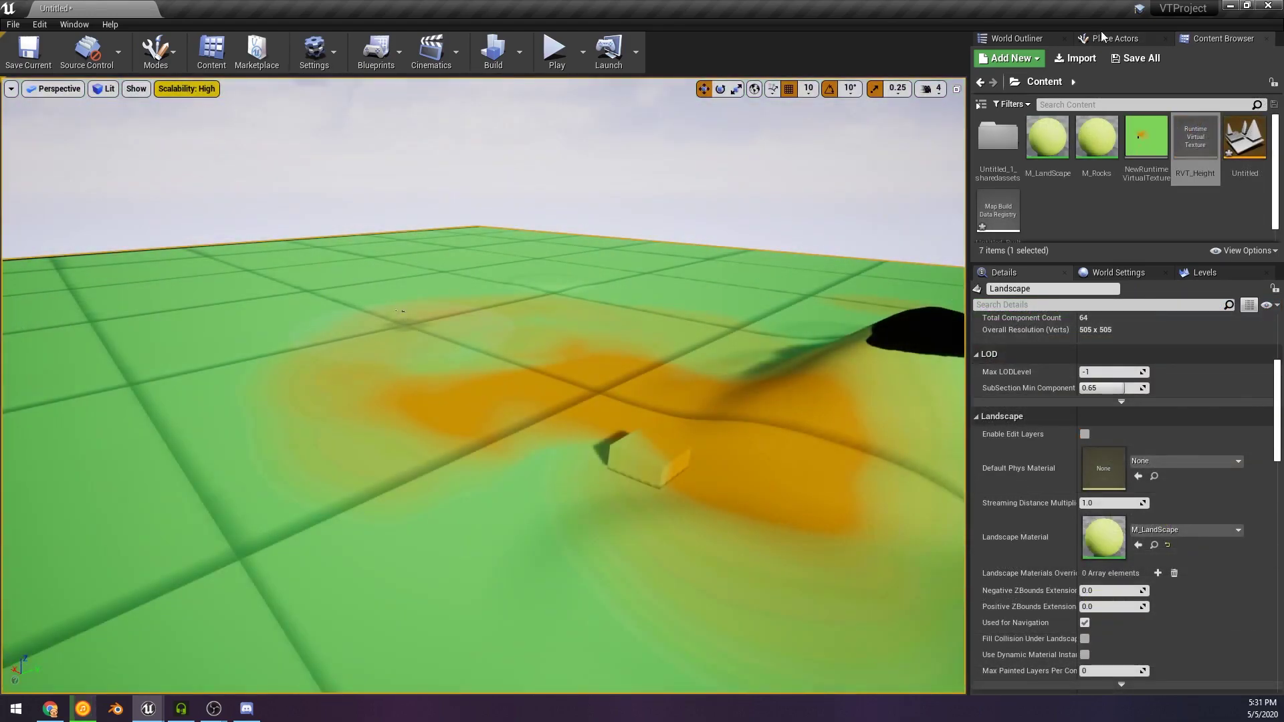
Step: Place a Runtime Virtual Texture Volume in the level and assign RVT_Height as its virtual texture
click(1102, 39)
click(1096, 59)
text(run)
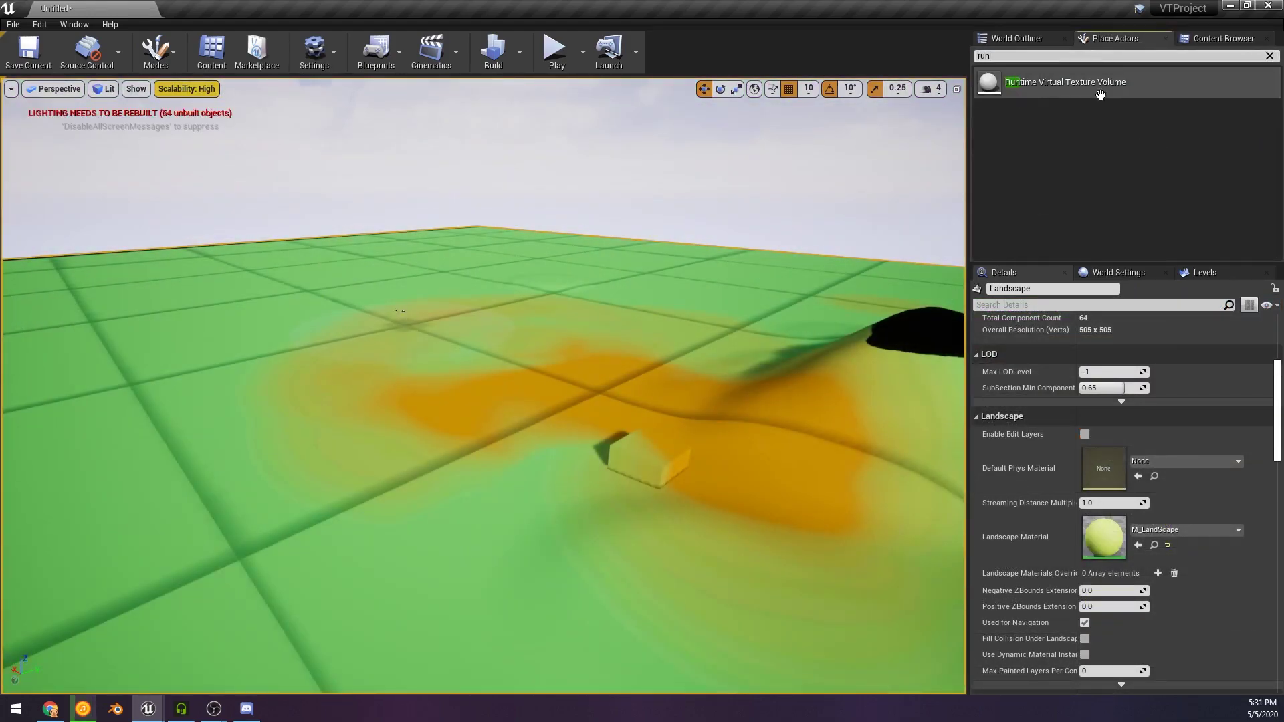
drag(1101, 94, 618, 368)
scroll(1182, 469, up, 3)
click(1183, 475)
click(1163, 310)
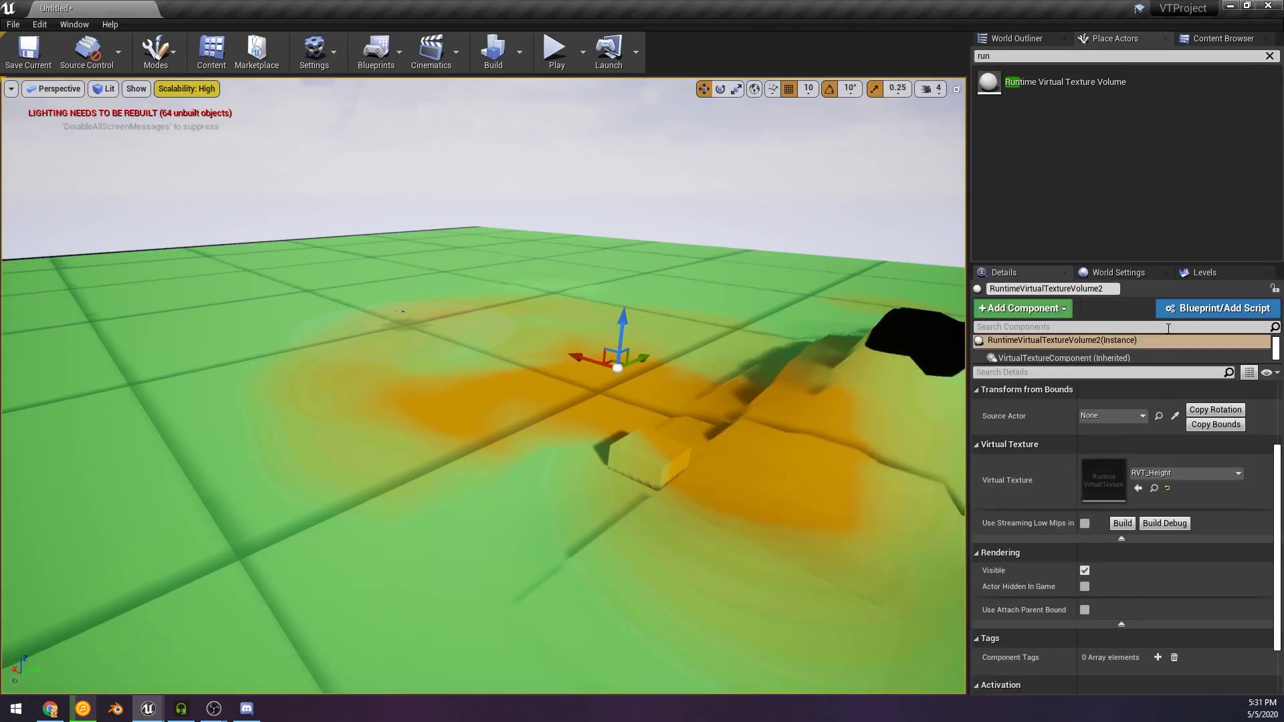
Step: Open the RVT_Height asset, set its virtual texture content to World Height, and close its editor
double_click(1104, 480)
click(525, 298)
click(528, 344)
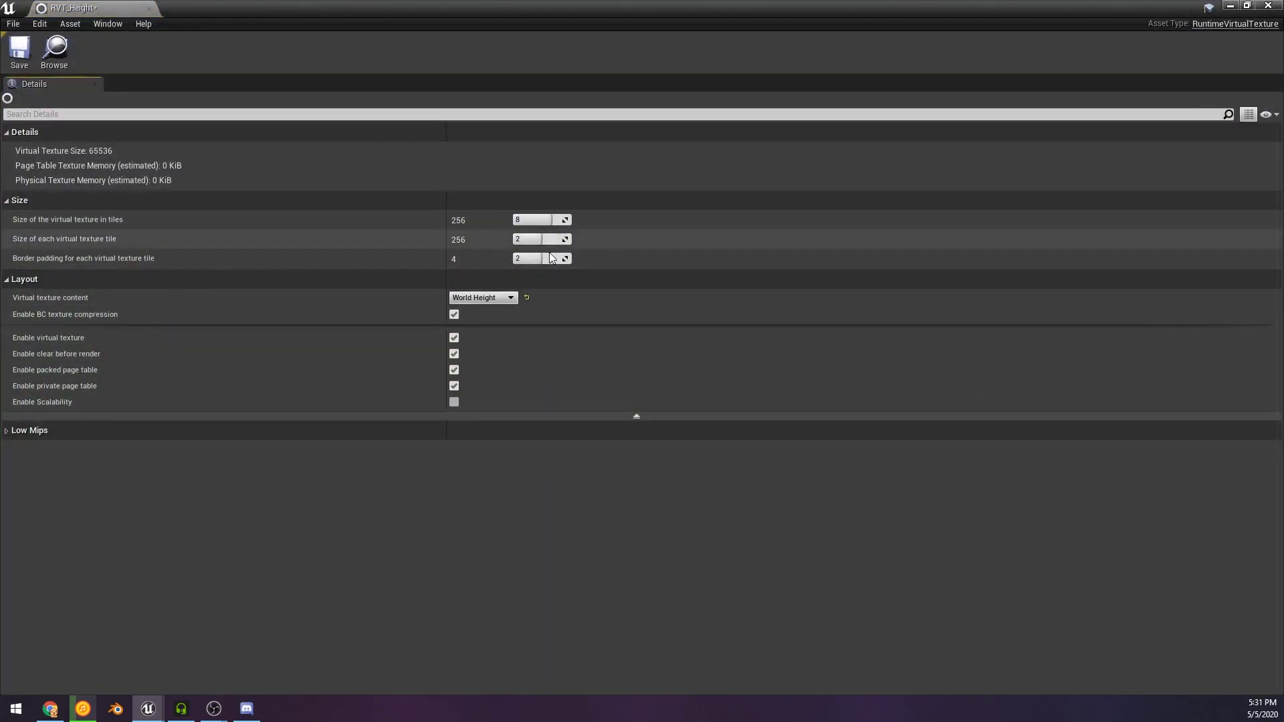
drag(544, 219, 532, 219)
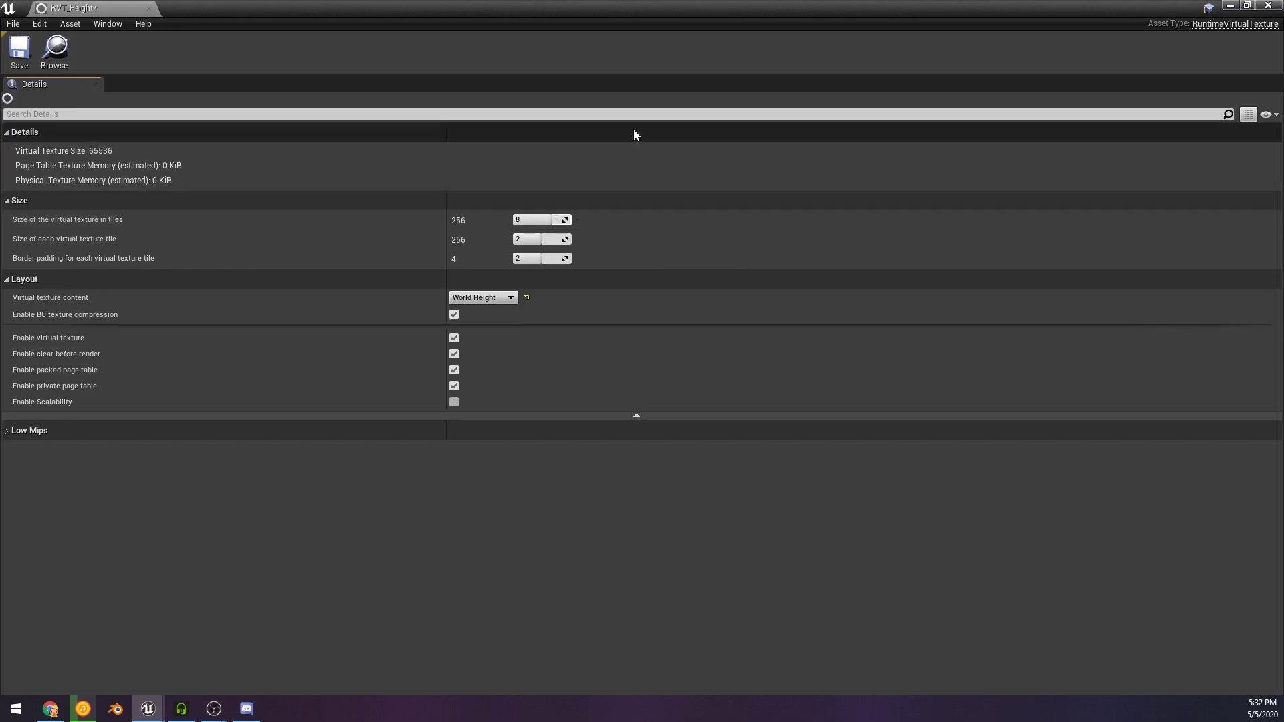
click(1268, 5)
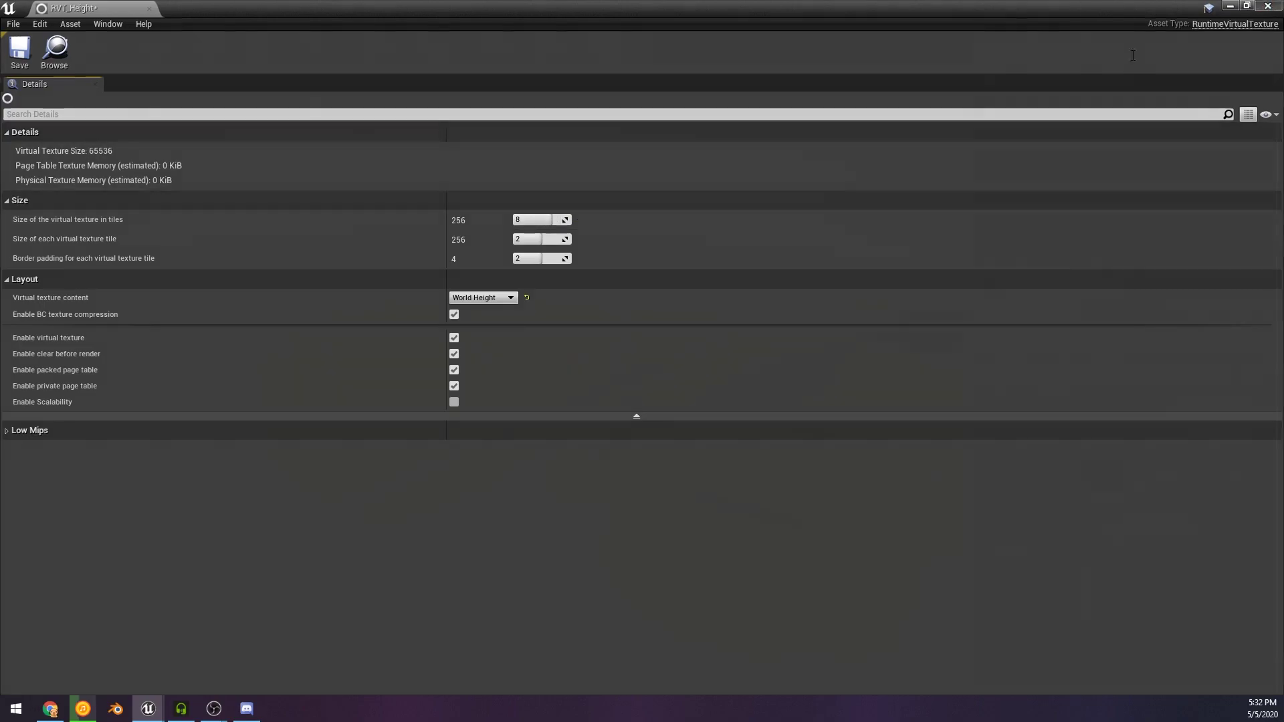
Step: Set the new volume's Source Actor to Landscape and copy the landscape's bounds to it
click(1113, 415)
click(1103, 291)
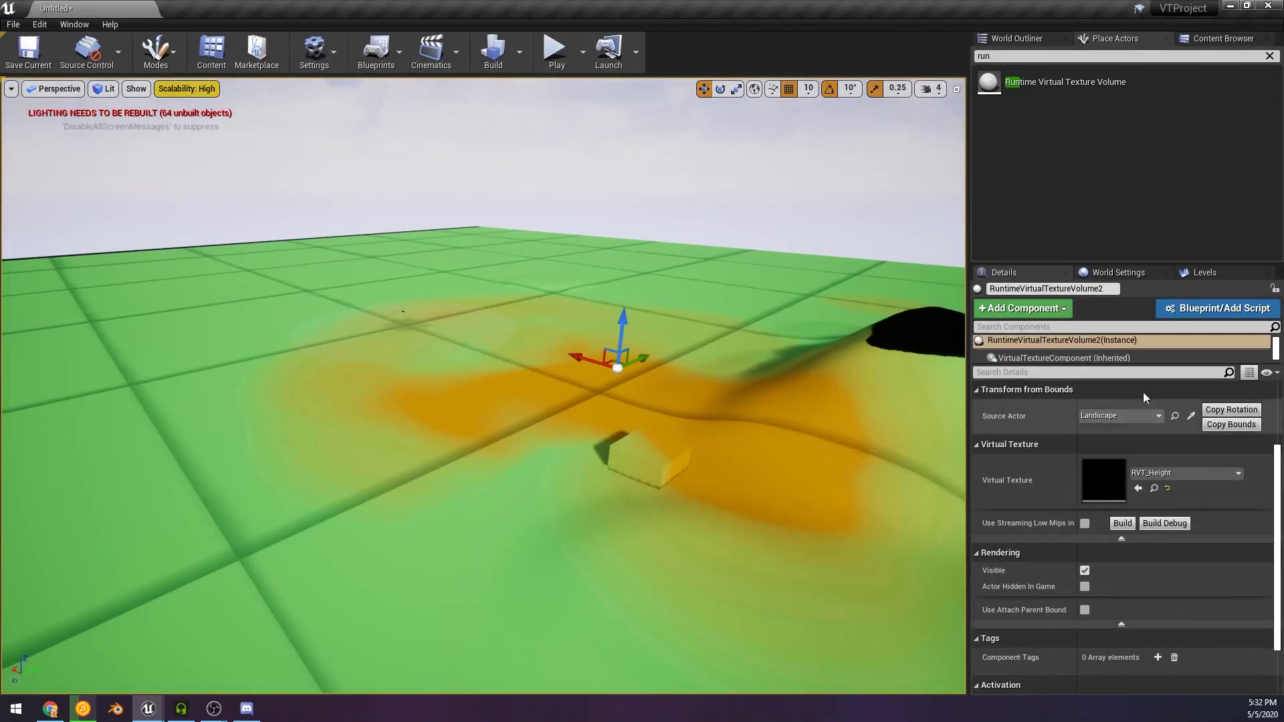
click(1230, 424)
right_drag(763, 393, 829, 382)
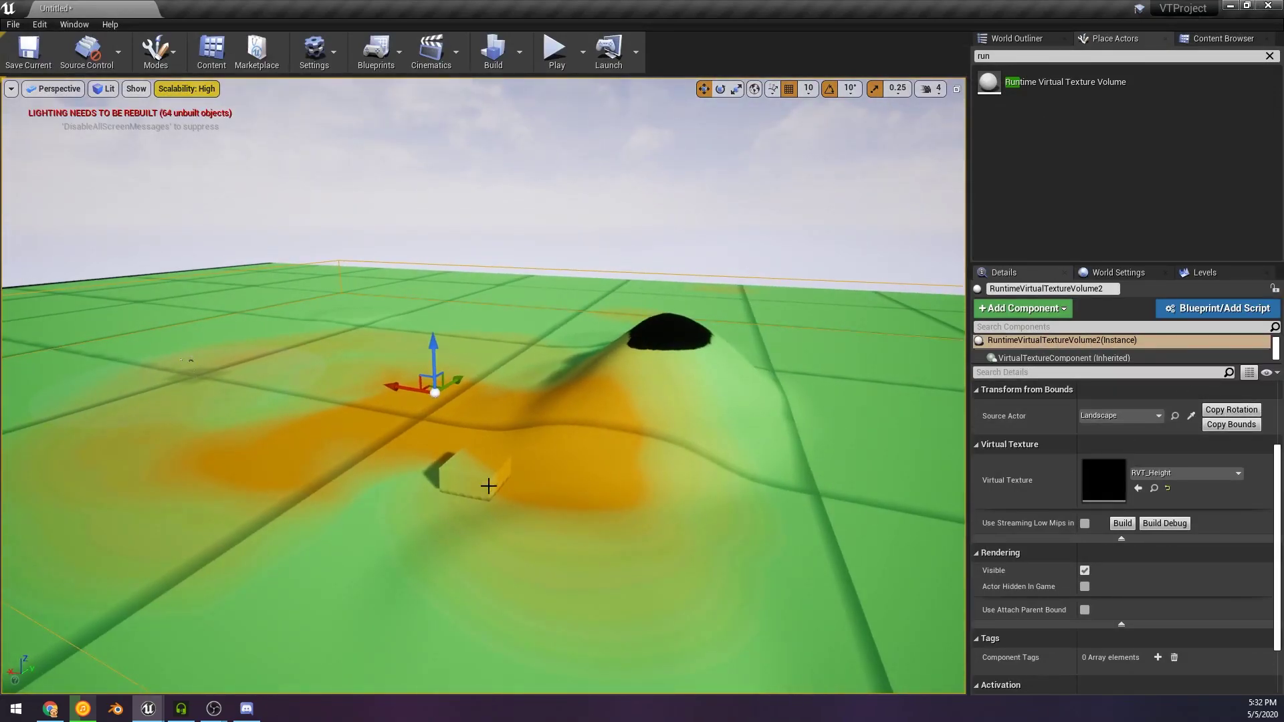
Step: Open the cube's M_Rocks material, duplicate the Param sample node, and name the copy RVT_Height
click(489, 487)
double_click(1104, 508)
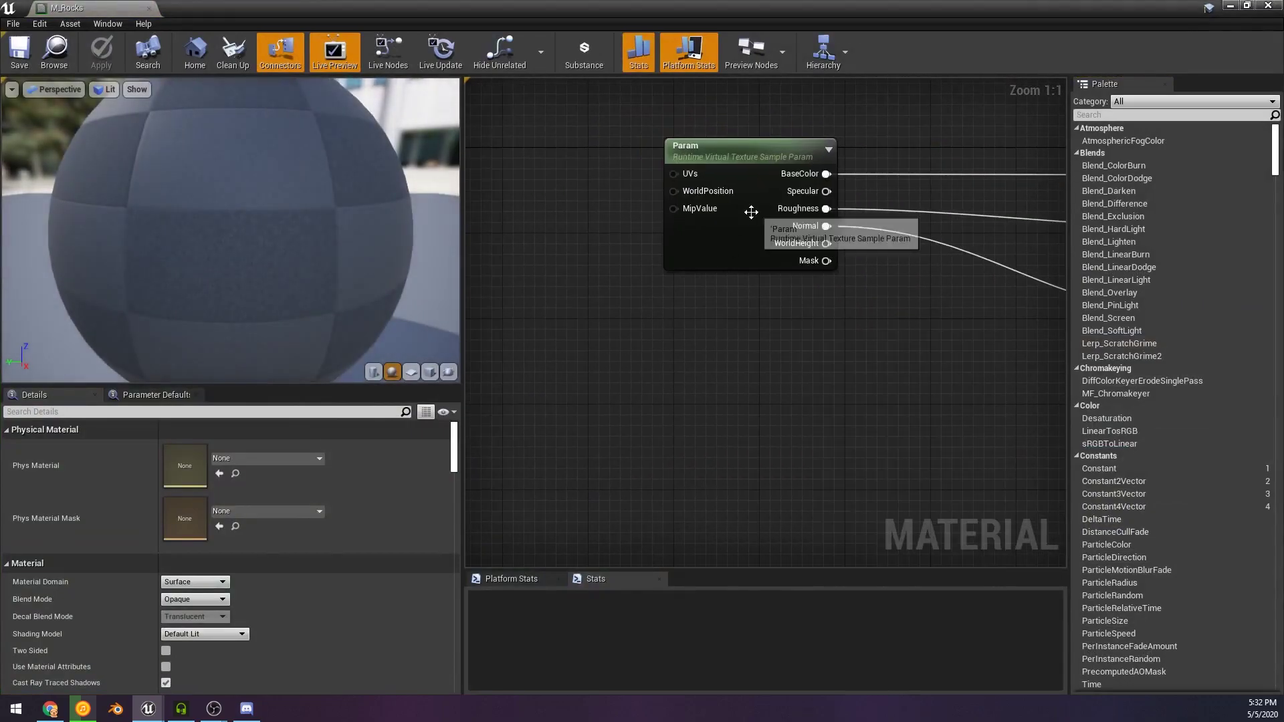
click(751, 210)
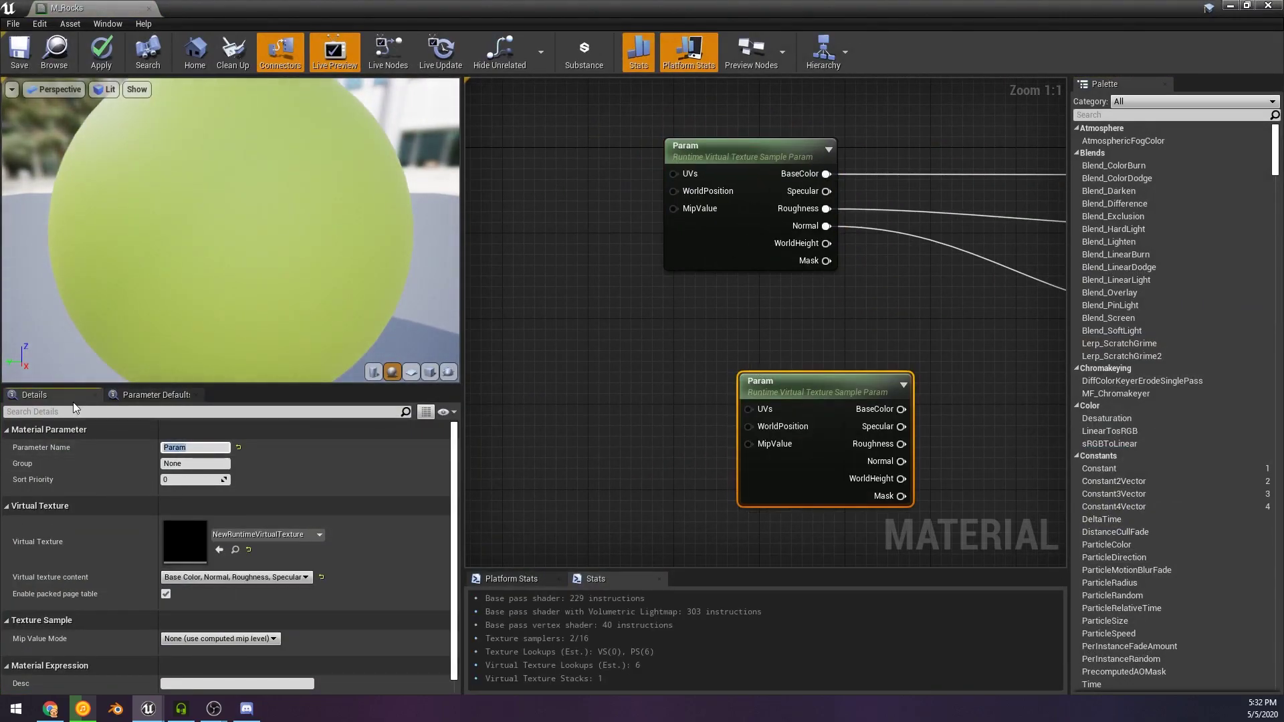
text(RVT_Height)
key(Return)
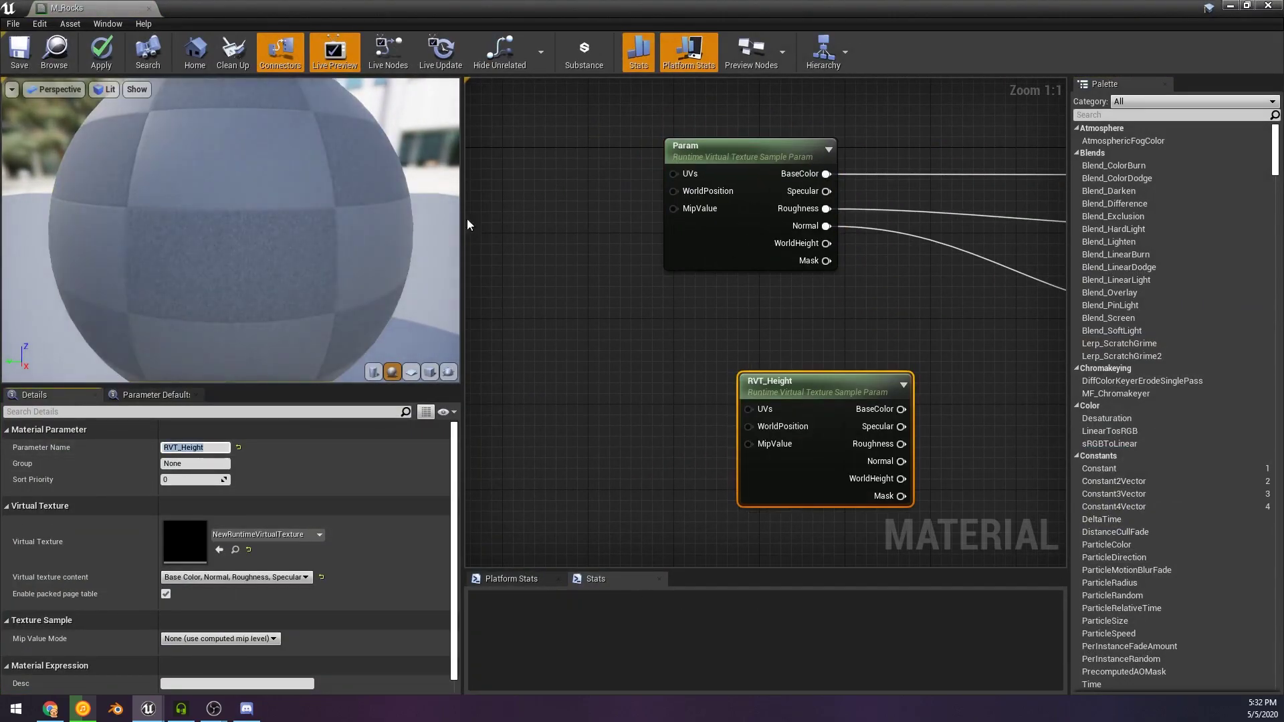
Step: Assign the RVT_Height virtual texture to the RVT_Height sample node
right_drag(466, 219, 328, 209)
click(270, 533)
click(242, 370)
click(521, 479)
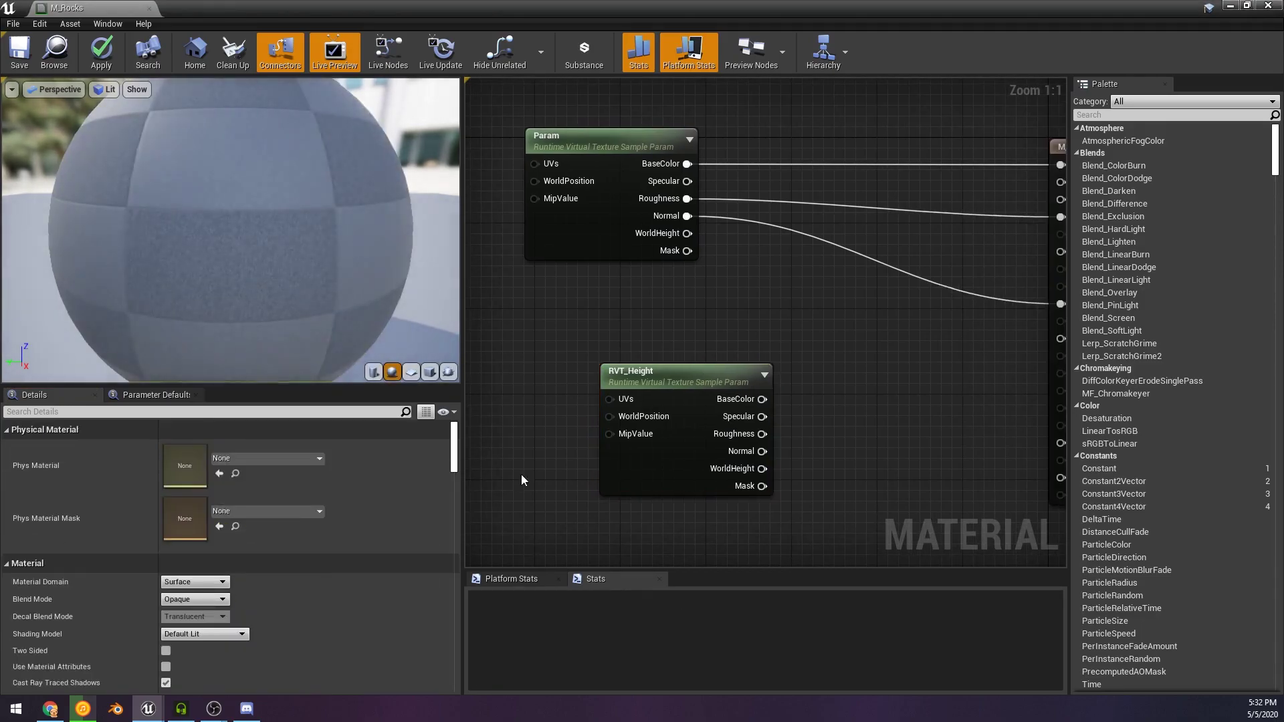
Step: Reposition the RVT_Height node in the open area below the Param node
right_drag(522, 479, 565, 299)
drag(675, 296, 527, 384)
click(595, 254)
right_drag(603, 291, 677, 363)
drag(676, 362, 751, 309)
click(633, 230)
right_drag(633, 230, 553, 260)
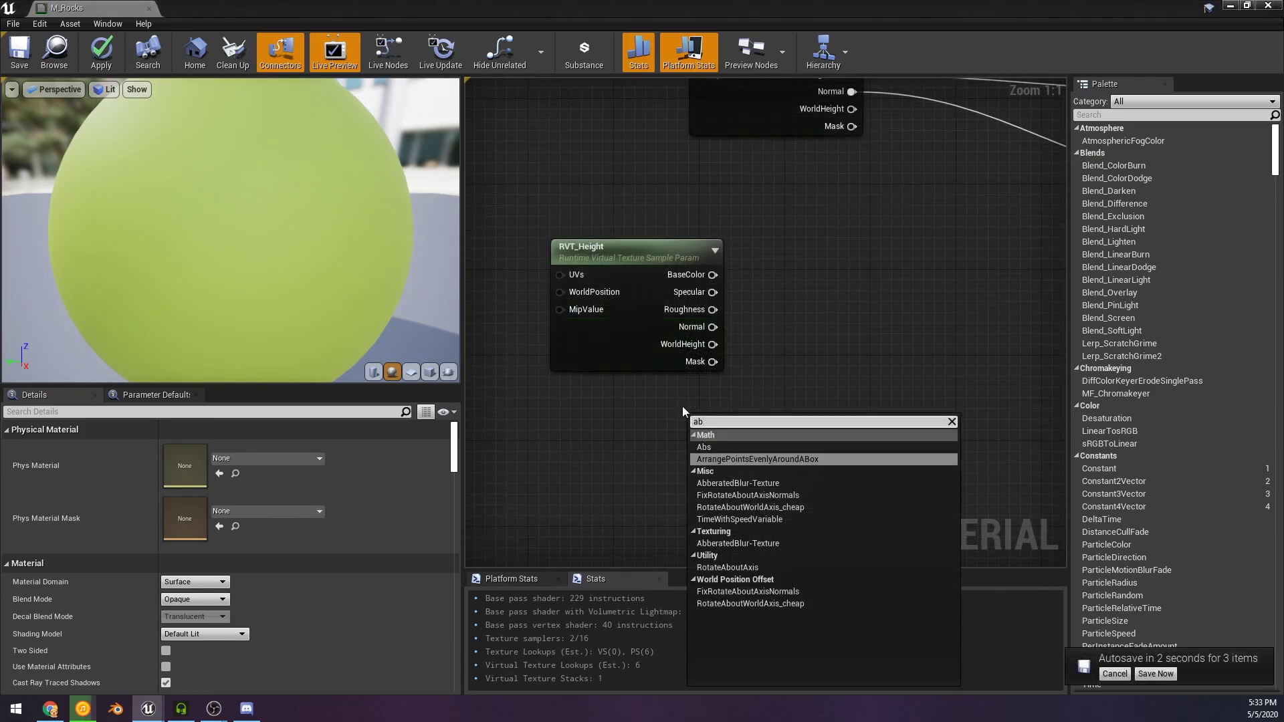
Step: Add an Absolute World Position node and connect it to a Component Mask that passes only the B channel
key(BackSpace)
key(BackSpace)
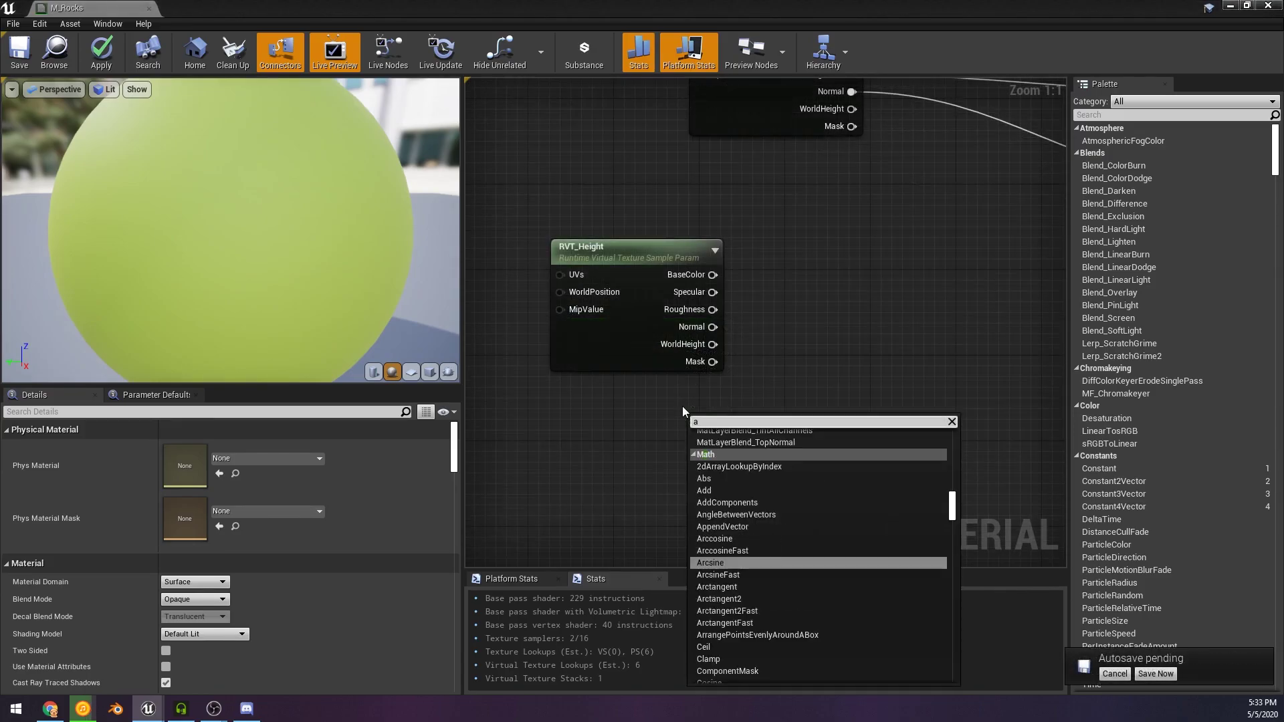
click(683, 407)
drag(750, 417, 685, 467)
text(mask)
key(Return)
click(166, 448)
click(165, 464)
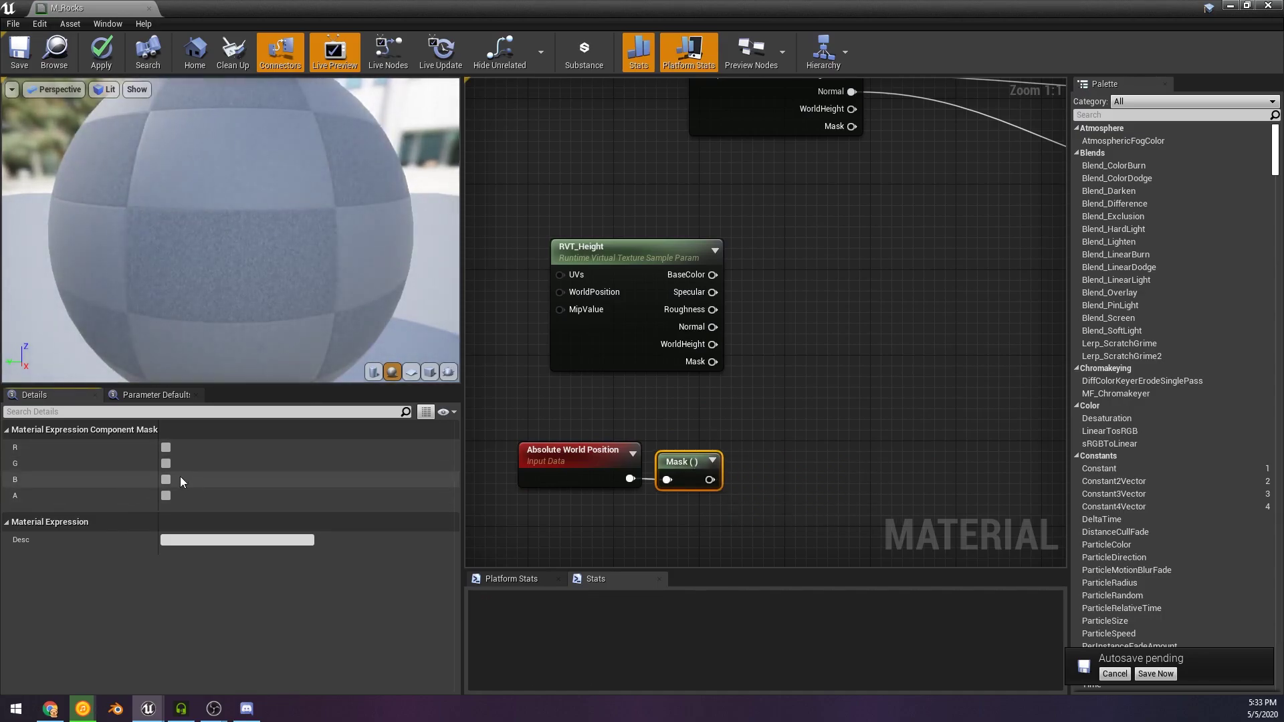
click(166, 480)
click(821, 431)
right_drag(822, 436, 852, 402)
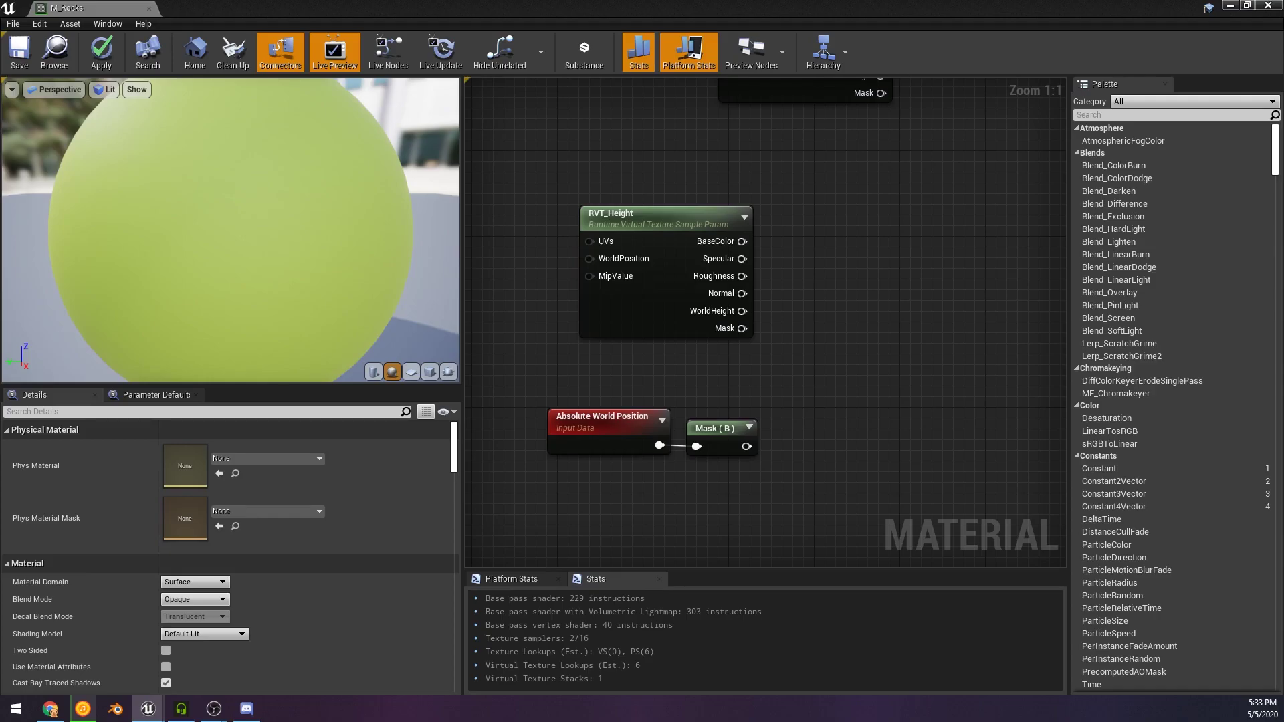
Step: Paste the prepared height-blend node network into the M_Rocks graph
scroll(588, 348, down, 2)
right_drag(576, 348, 937, 294)
scroll(646, 321, down, 2)
key(ctrl+v)
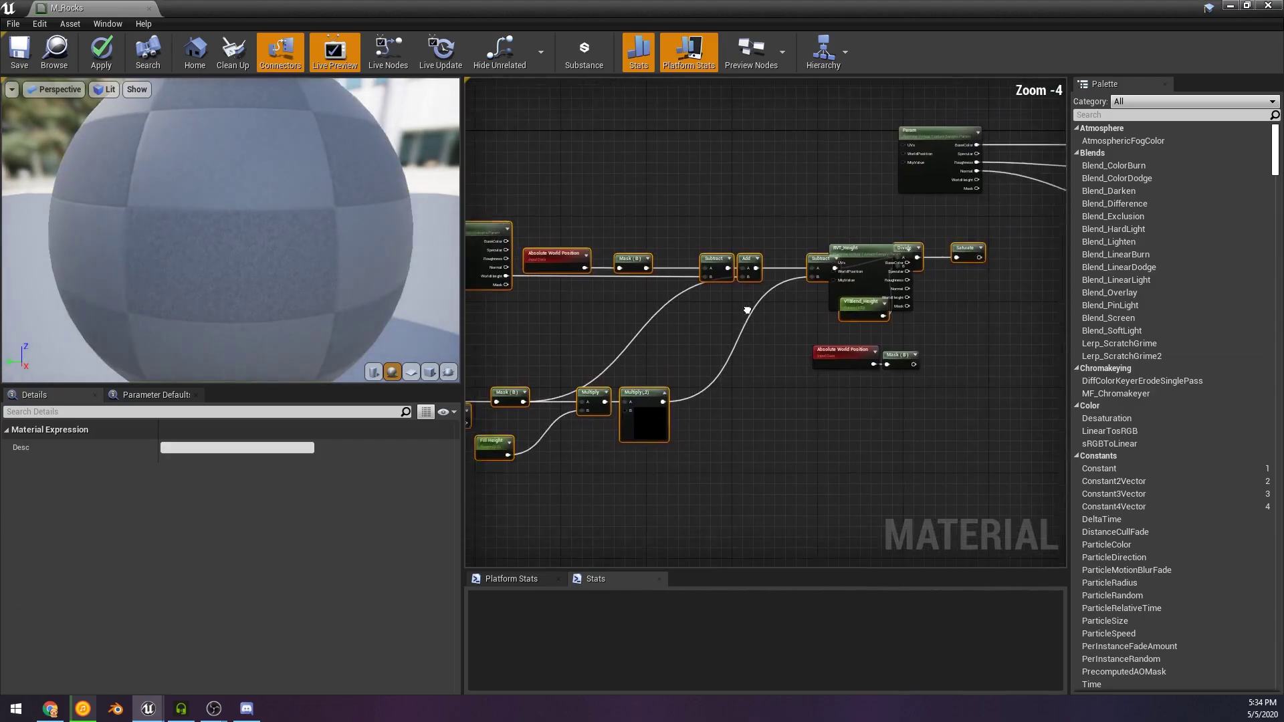
Step: Move the original RVT_Height node beside the RVT_Height node of the pasted network
right_drag(749, 307, 725, 309)
drag(809, 267, 932, 355)
drag(844, 254, 522, 140)
right_drag(561, 248, 842, 236)
drag(833, 137, 742, 166)
scroll(742, 168, up, 4)
drag(670, 143, 740, 157)
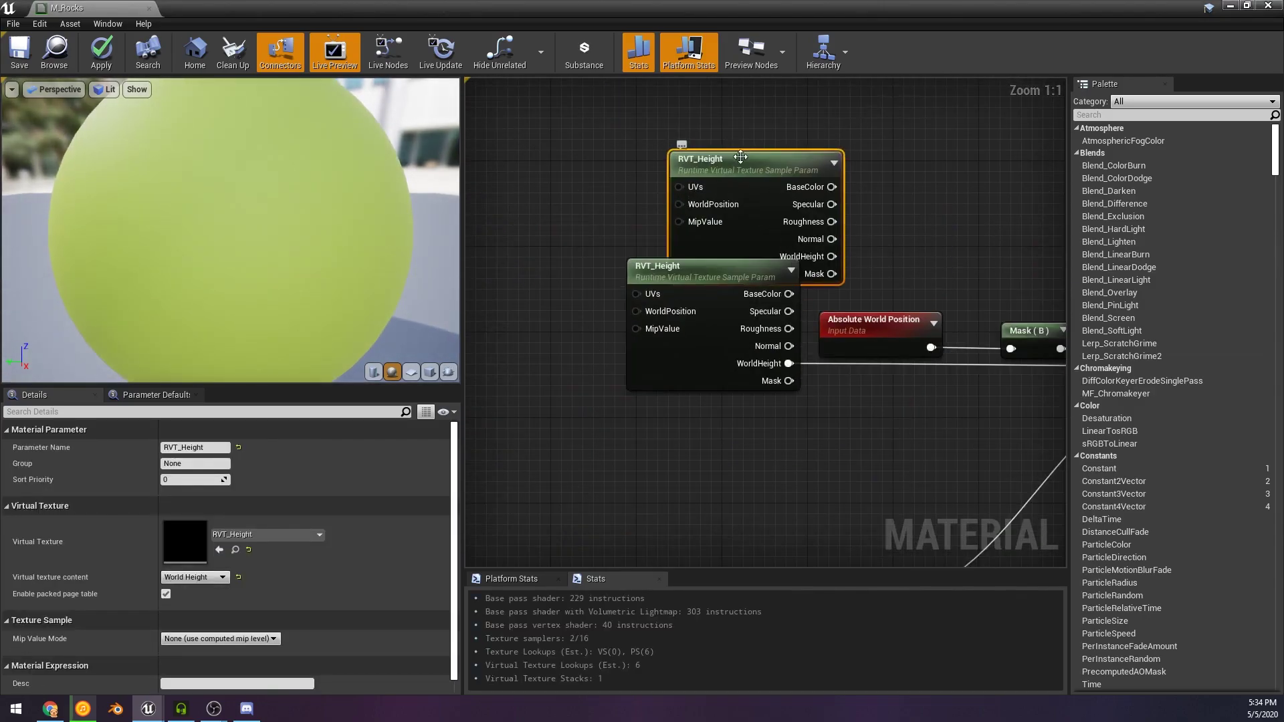
Step: Transfer the WorldHeight connection to the original RVT_Height node and delete the pasted duplicate
ctrl+drag(790, 364, 740, 358)
click(783, 304)
key(Delete)
click(900, 475)
scroll(899, 475, down, 2)
right_drag(903, 478, 736, 291)
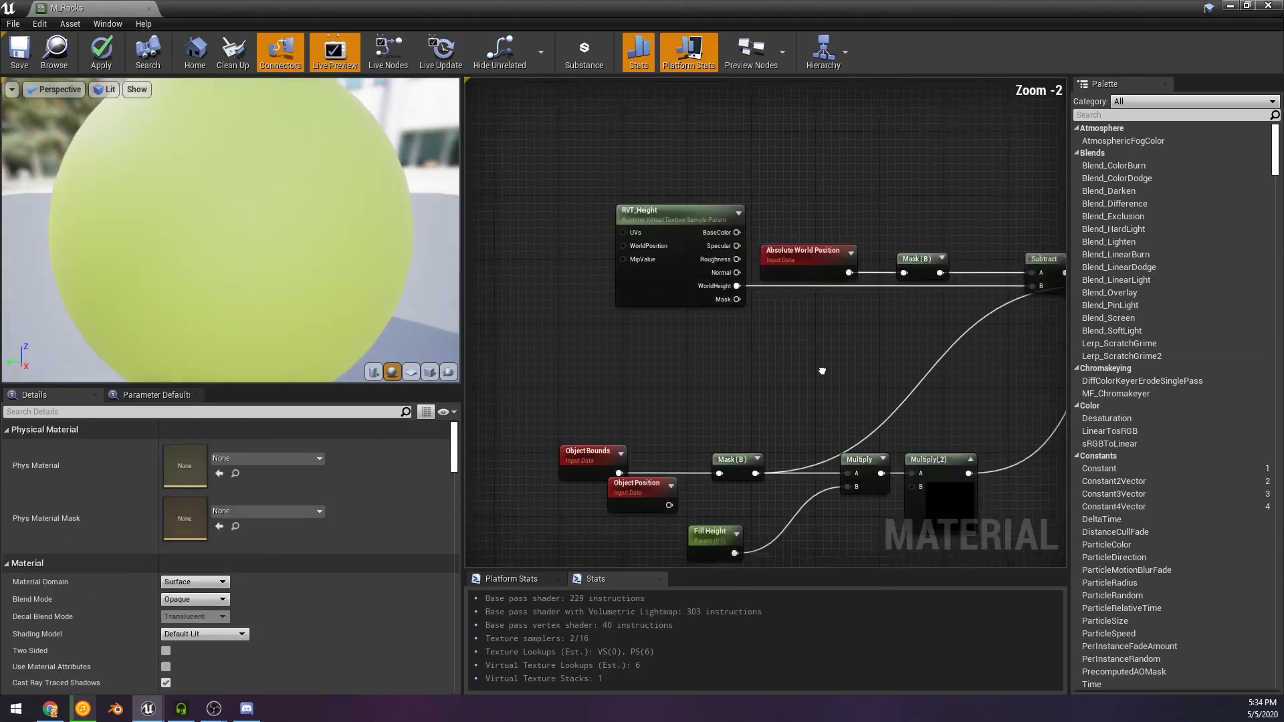
Step: Delete the leftover Absolute World Position and Mask (B) nodes outside the pasted network
right_drag(1003, 304, 736, 361)
scroll(736, 361, down, 1)
drag(833, 361, 1078, 442)
key(Delete)
right_drag(597, 352, 756, 355)
scroll(759, 351, up, 1)
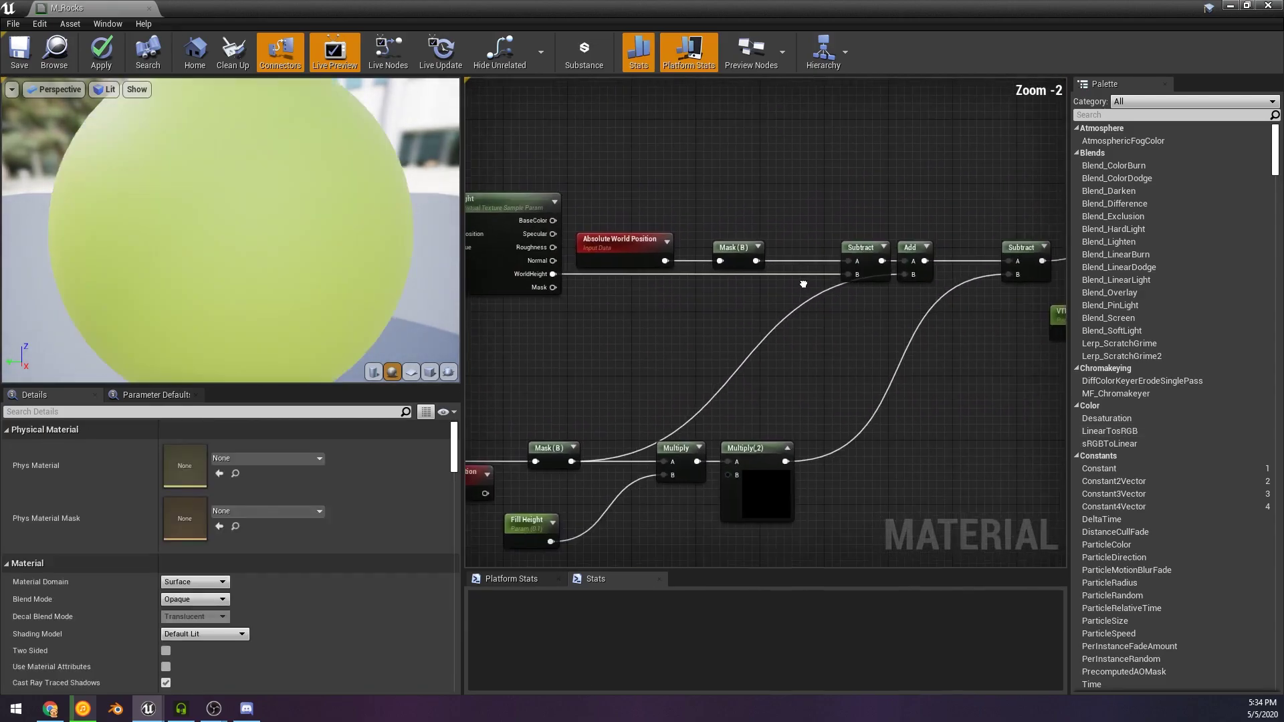
Step: Add a reroute node to the wire feeding the Add node and move the Multiply(,2) node away from Multiply
right_drag(803, 283, 794, 274)
double_click(829, 286)
drag(830, 288, 874, 299)
click(789, 371)
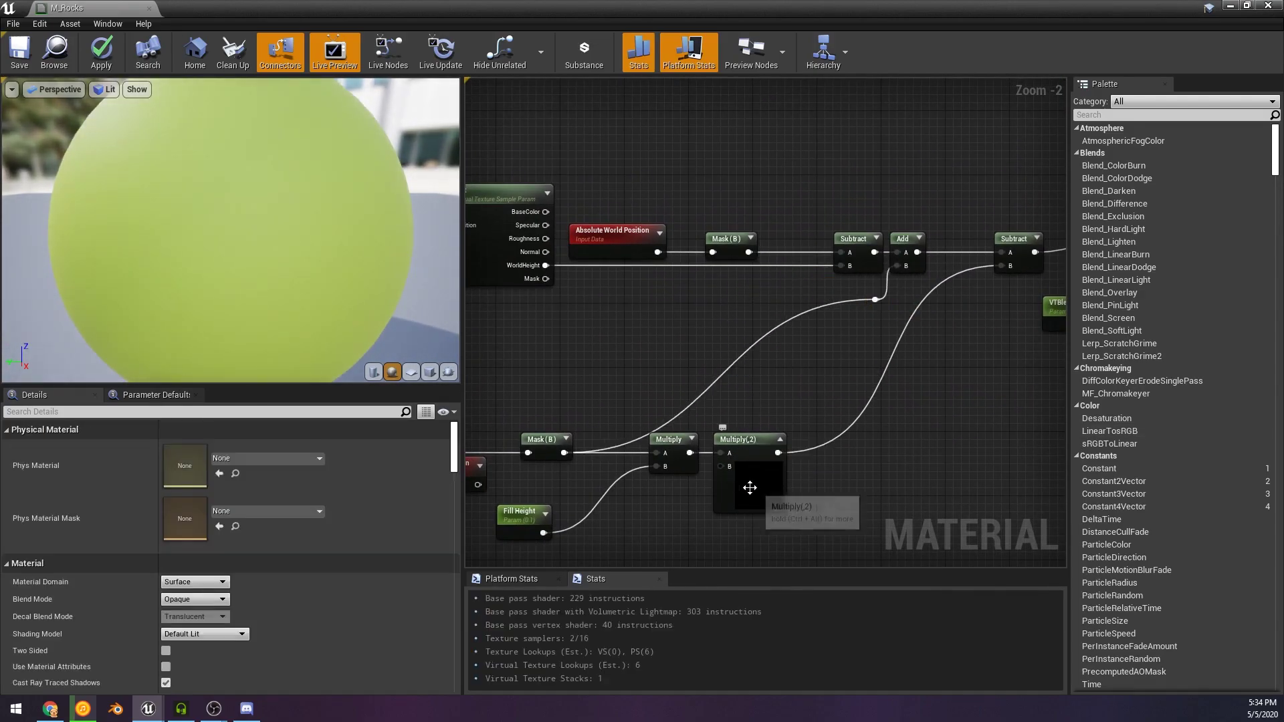
drag(750, 487, 903, 488)
click(776, 410)
Step: Add a second reroute node on the Mask (B) wire so it runs level beneath the Subtract and Add nodes
scroll(776, 410, down, 1)
scroll(757, 410, up, 1)
right_drag(569, 449, 656, 436)
double_click(831, 367)
drag(831, 367, 753, 285)
click(975, 338)
right_drag(974, 338, 853, 342)
scroll(739, 313, down, 1)
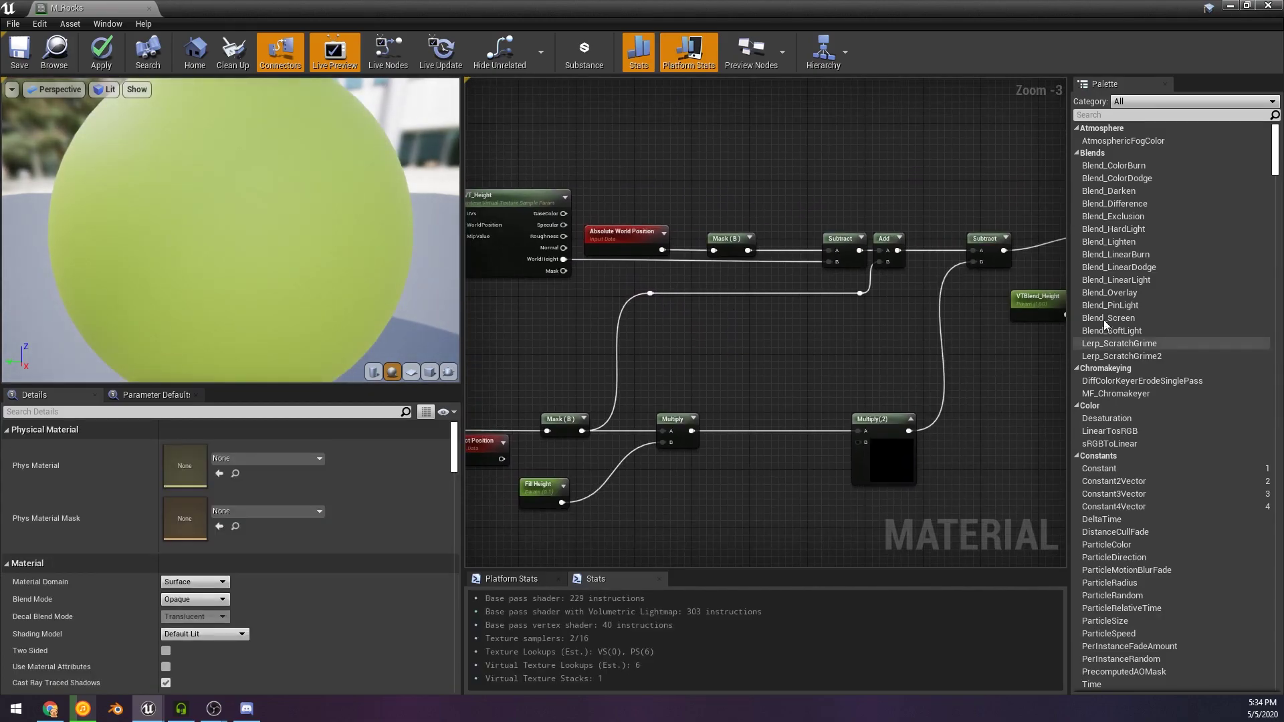
Step: Move the VTBlend_Height parameter node slightly closer beneath the second Subtract node
right_drag(1061, 348, 813, 355)
drag(800, 321, 786, 321)
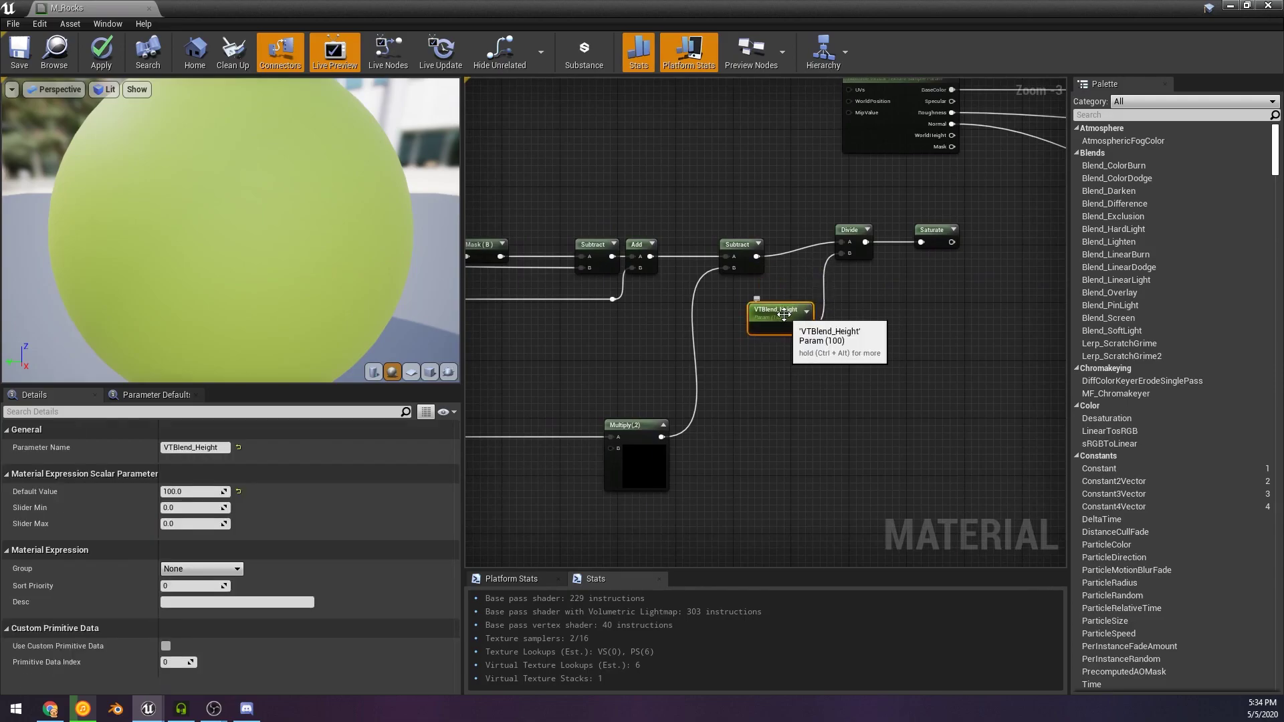
click(928, 248)
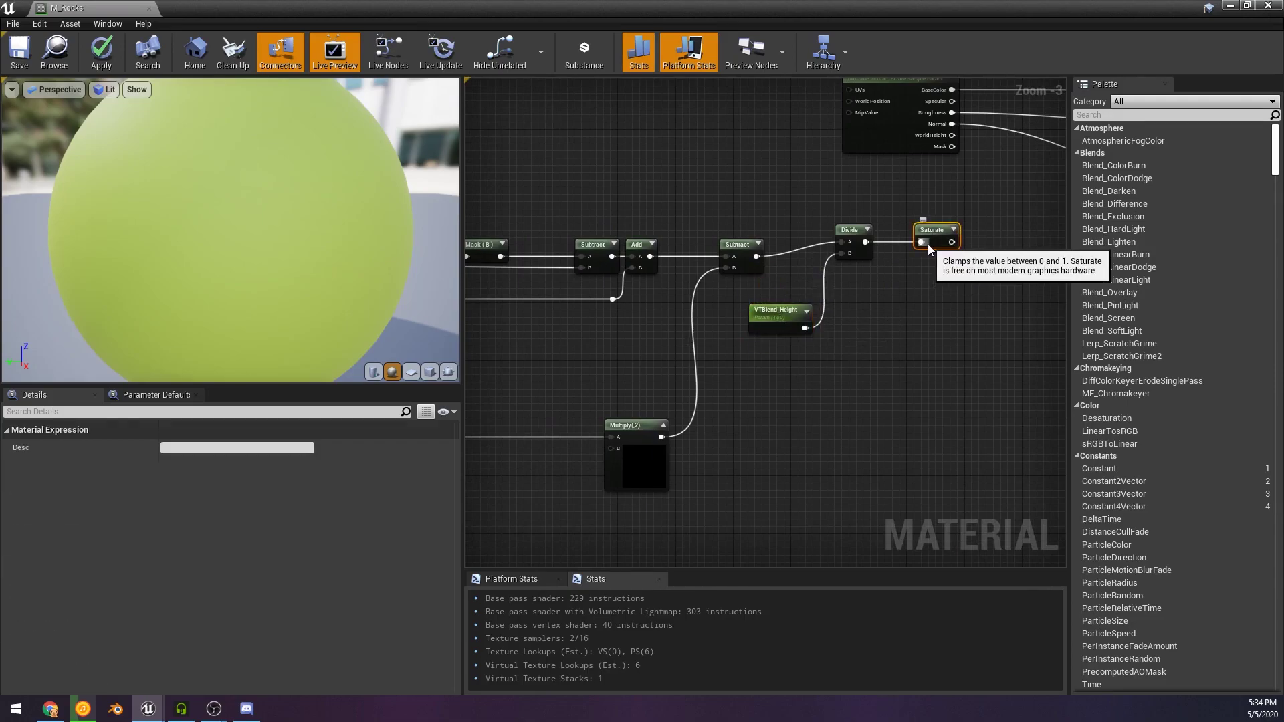
Step: Select the whole height-blend network and move it further below the virtual texture color sample node
scroll(940, 291, down, 2)
right_drag(877, 310, 794, 322)
right_drag(482, 281, 571, 250)
drag(535, 224, 1214, 466)
drag(728, 248, 740, 306)
right_drag(746, 299, 754, 340)
Step: Add a Lerp node after the height-blend network and connect the Saturate output to its Alpha
right_click(771, 287)
text(lerp)
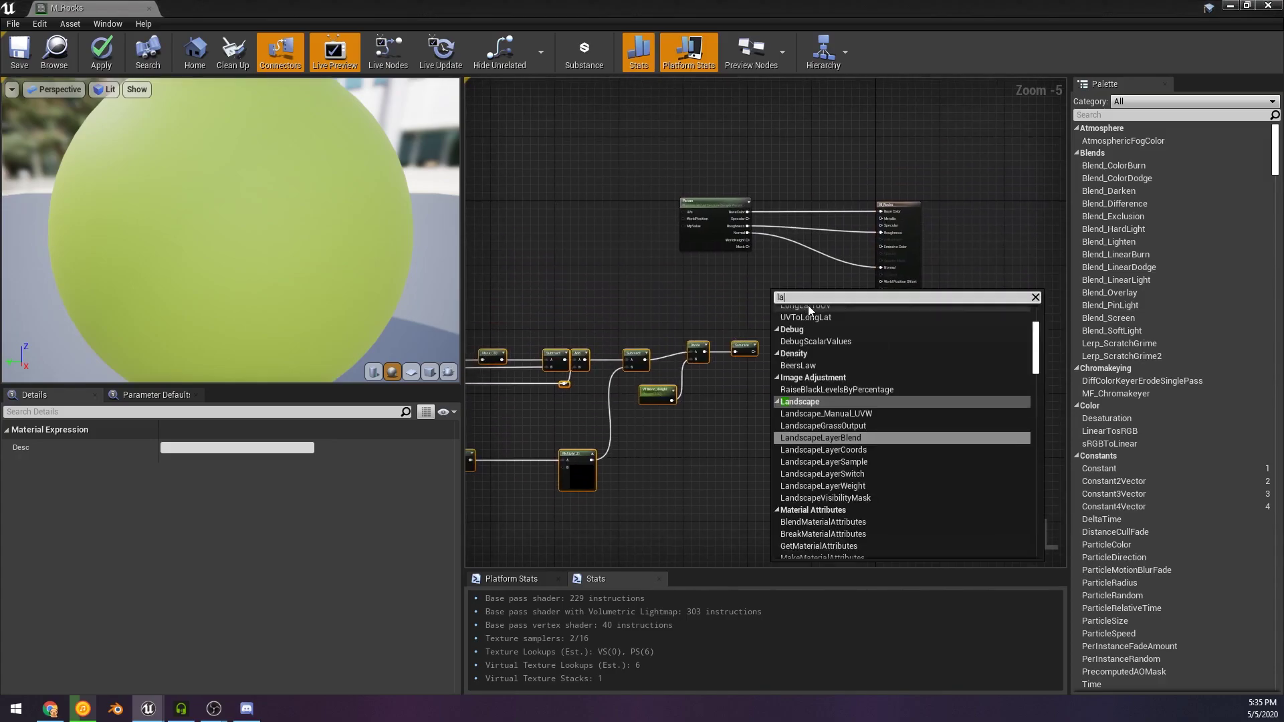
key(Return)
scroll(788, 289, up, 3)
drag(770, 341, 781, 344)
Step: Move the Fill Height parameter node closer to the Multiply node it feeds
right_drag(561, 443, 949, 292)
click(937, 349)
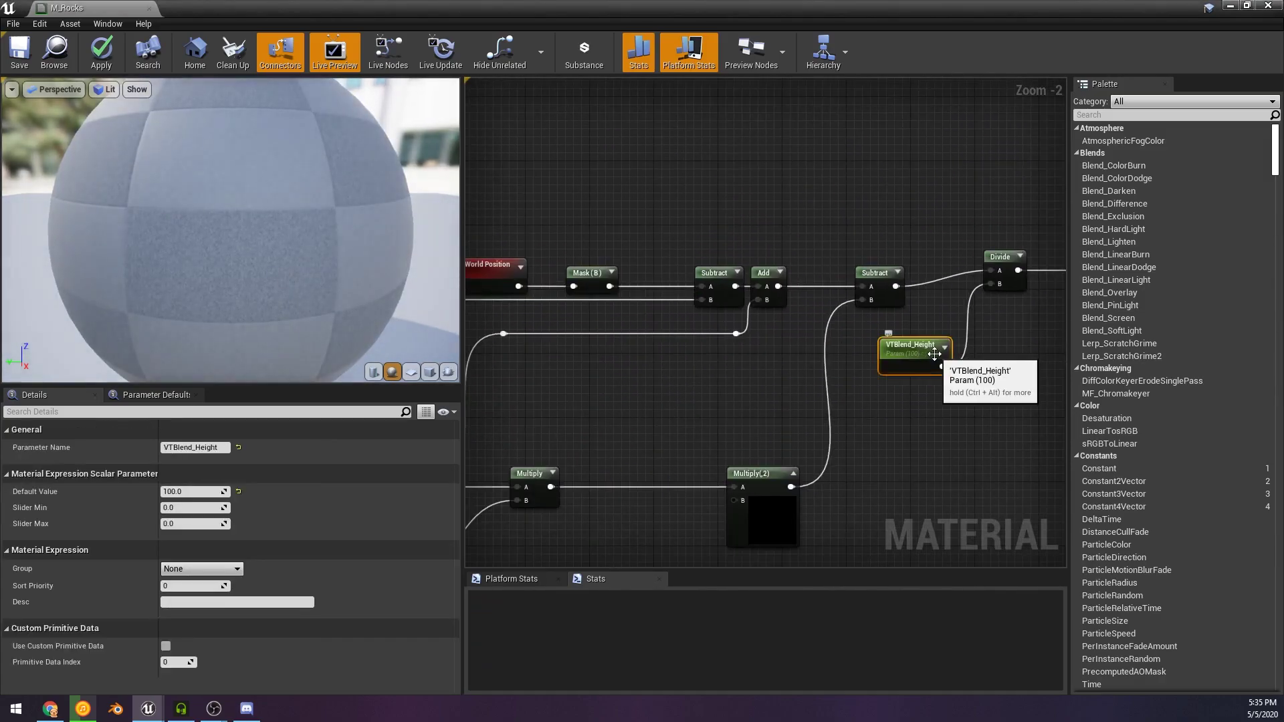
right_drag(601, 374, 970, 269)
drag(768, 451, 807, 474)
scroll(883, 369, down, 1)
Step: Delete the unconnected Object Position node and move Object Bounds closer to its Mask (B) node
right_drag(923, 360, 824, 384)
click(609, 433)
key(Delete)
drag(554, 398, 611, 386)
click(871, 330)
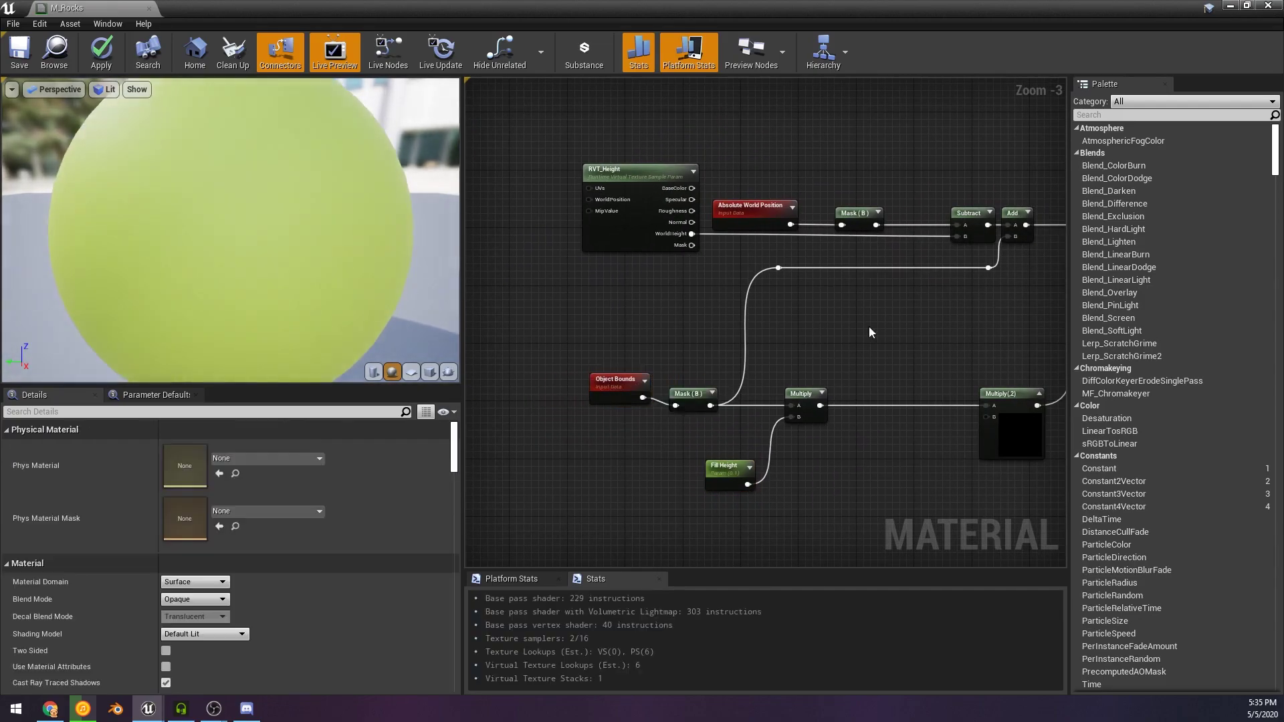
Step: Connect the BaseColor output of the virtual texture sample to the Lerp's A input
right_drag(1010, 231, 834, 291)
right_drag(843, 278, 739, 318)
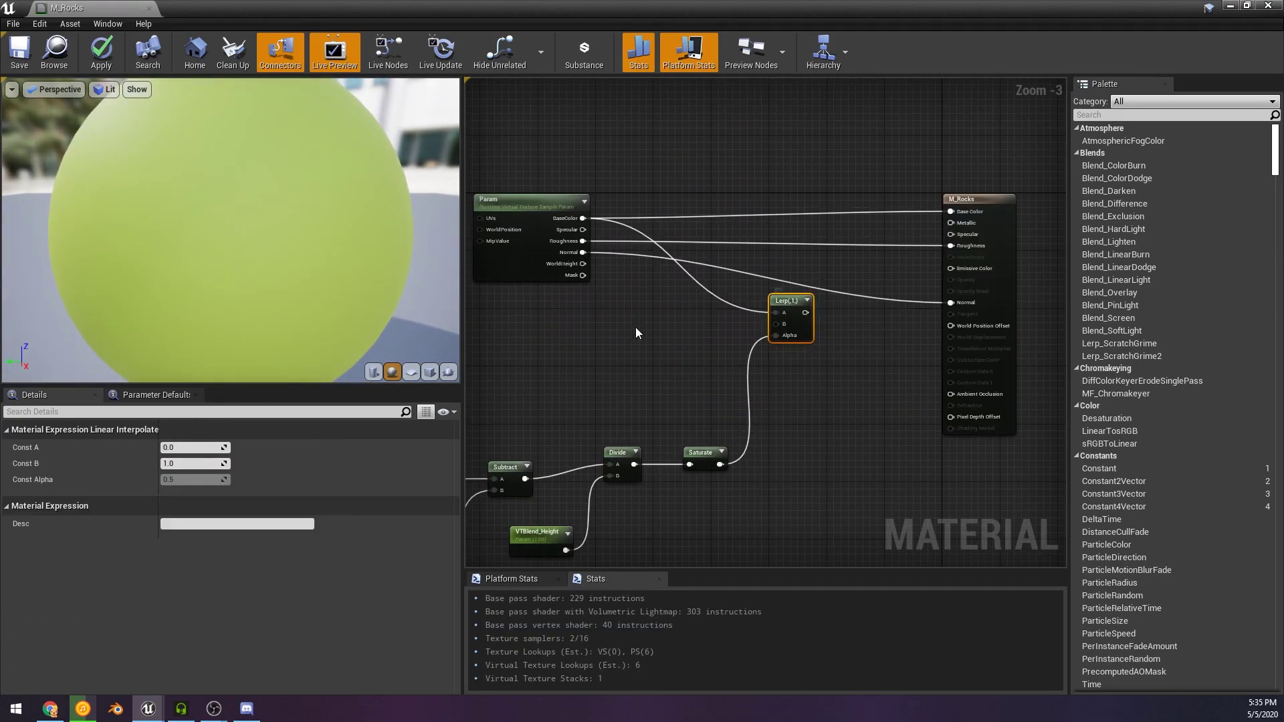
right_drag(637, 328, 728, 314)
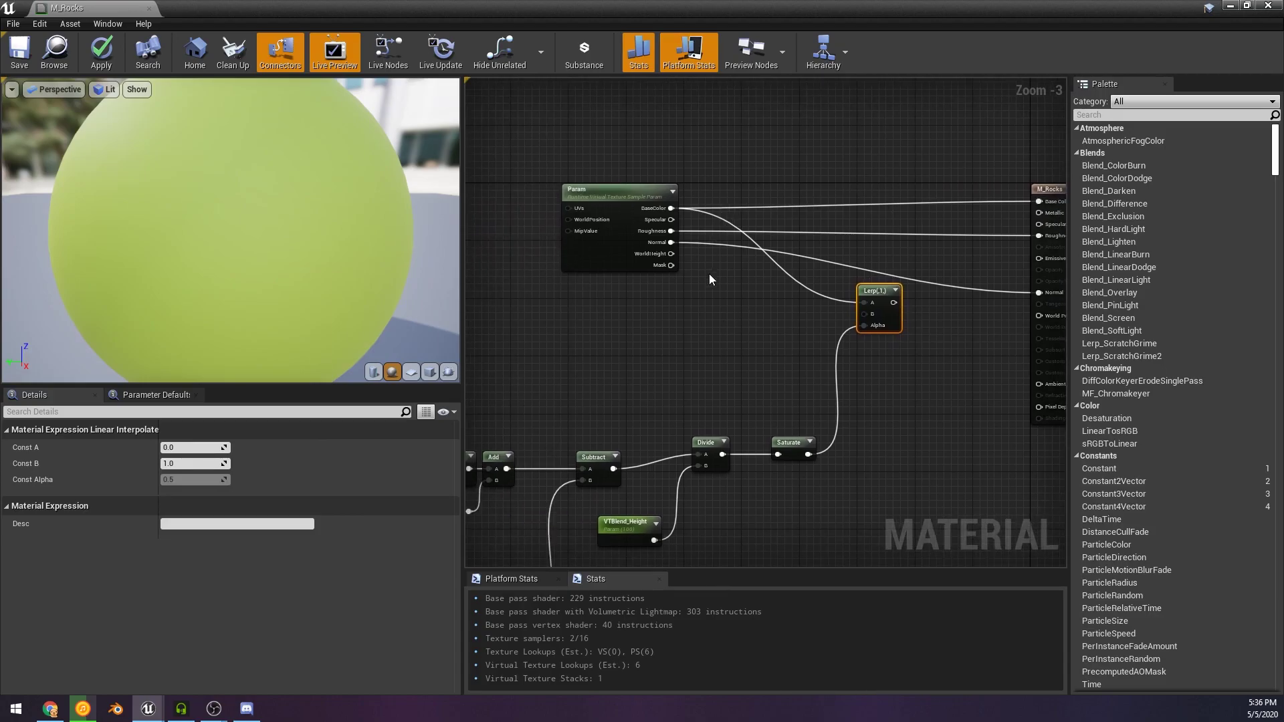
Step: Add a Constant3Vector with a muted blue color of R 0.128174, G 0.12984, B 0.328125
key(3)
click(687, 309)
double_click(713, 355)
click(778, 416)
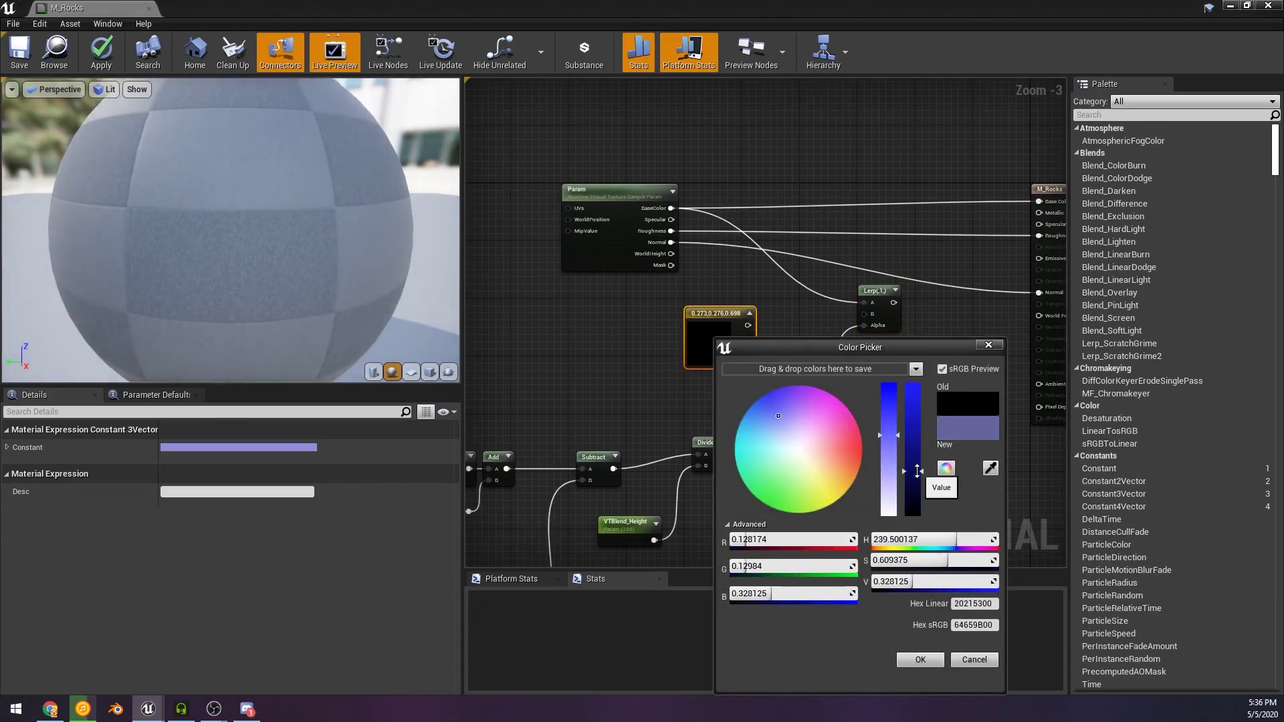
click(921, 660)
Step: Connect the blue constant to the Lerp's B input and feed the Lerp into the M_Rocks Base Color
right_drag(810, 408, 695, 438)
drag(631, 355, 751, 344)
drag(779, 333, 775, 227)
click(715, 184)
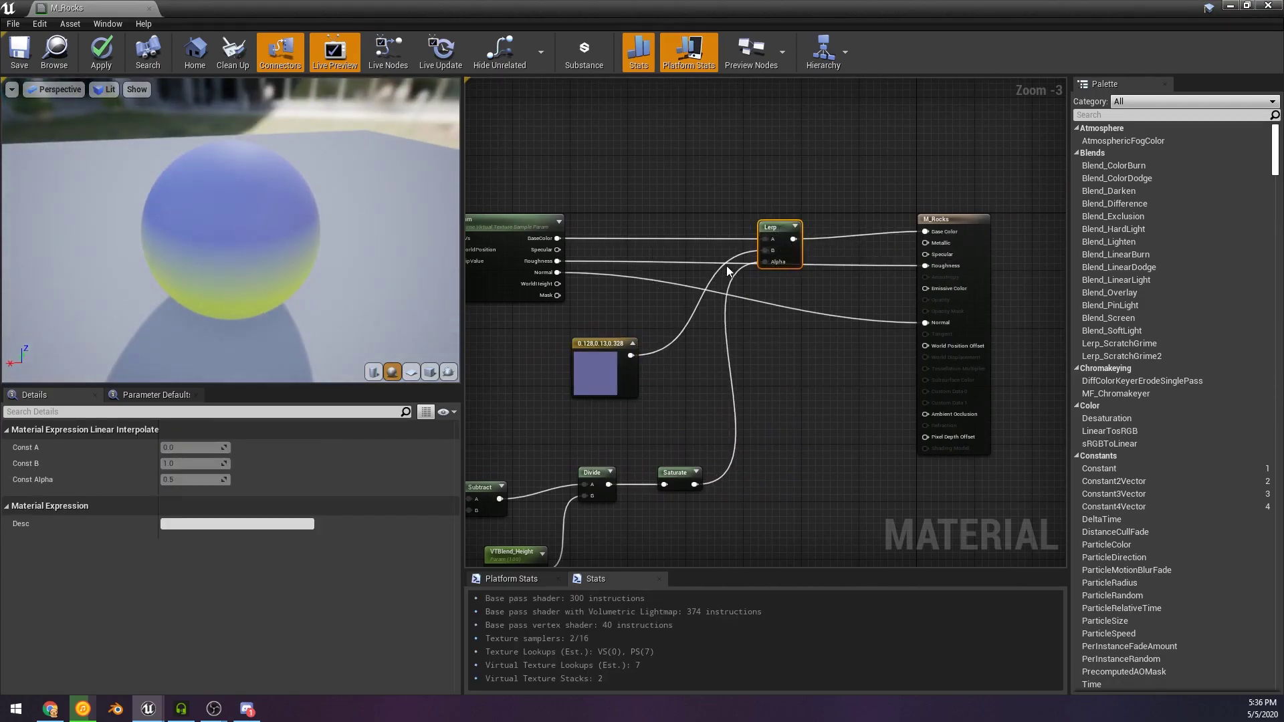
right_drag(599, 379, 735, 362)
scroll(753, 364, down, 1)
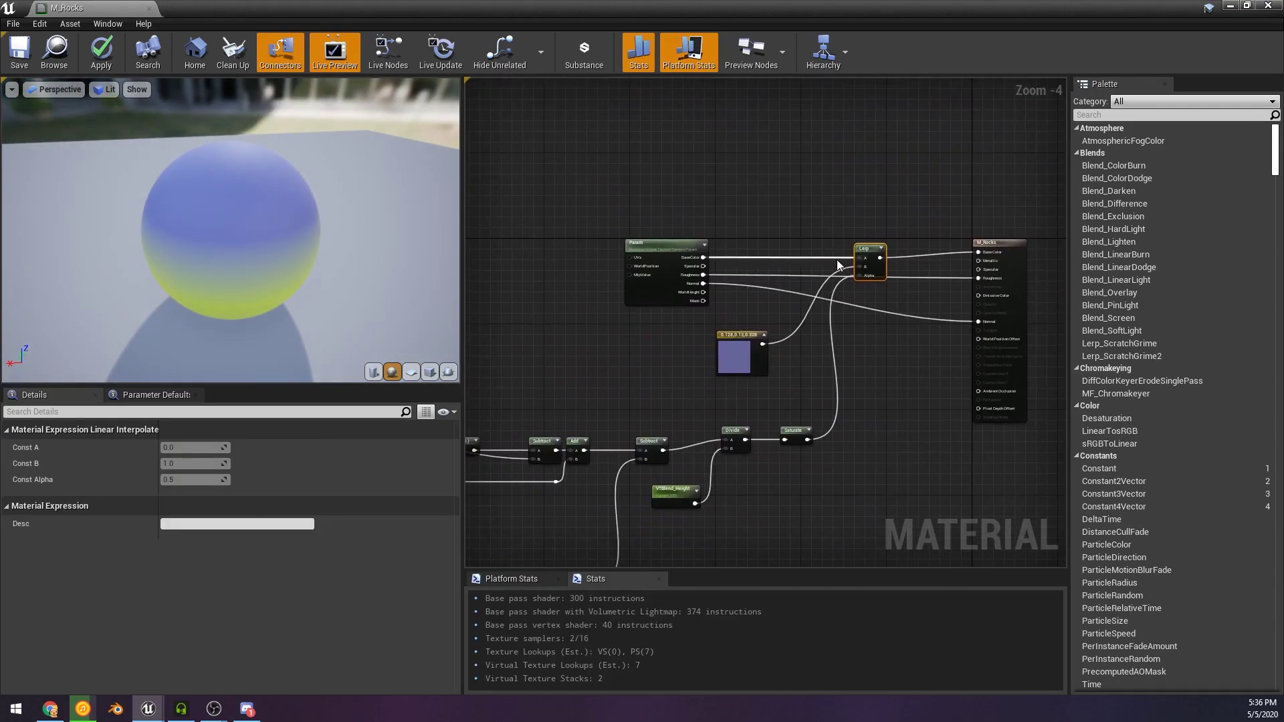
scroll(837, 265, up, 3)
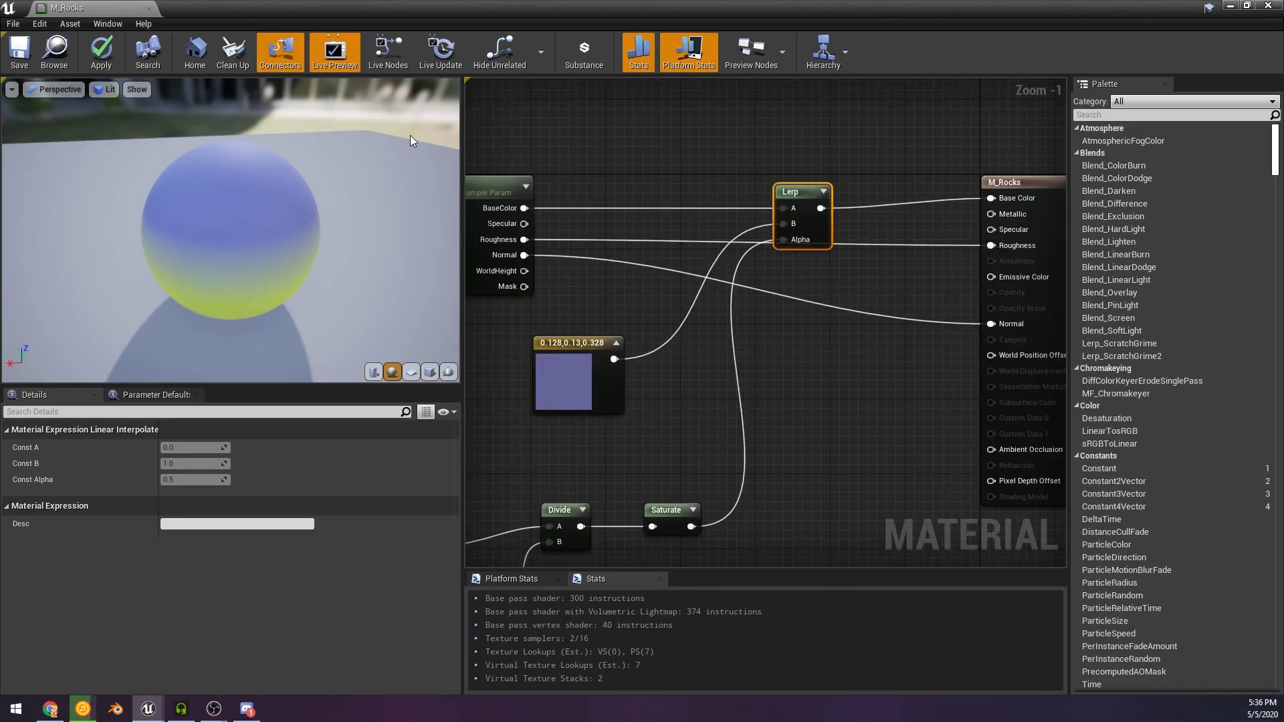
Step: Shrink the material editor to expose the level, locate M_Rocks among the assets and raise the cube higher above the landscape
click(1247, 5)
right_drag(635, 301, 642, 328)
click(1155, 509)
right_click(1111, 136)
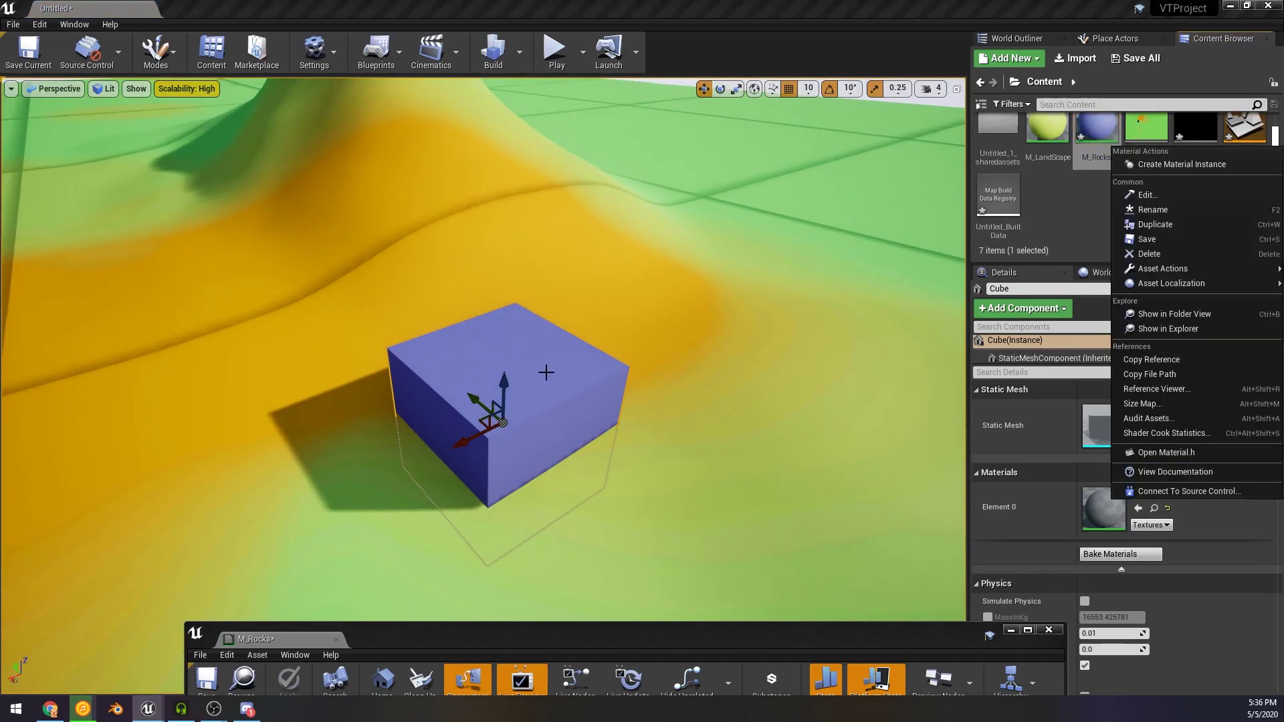
drag(505, 380, 504, 315)
double_click(1102, 151)
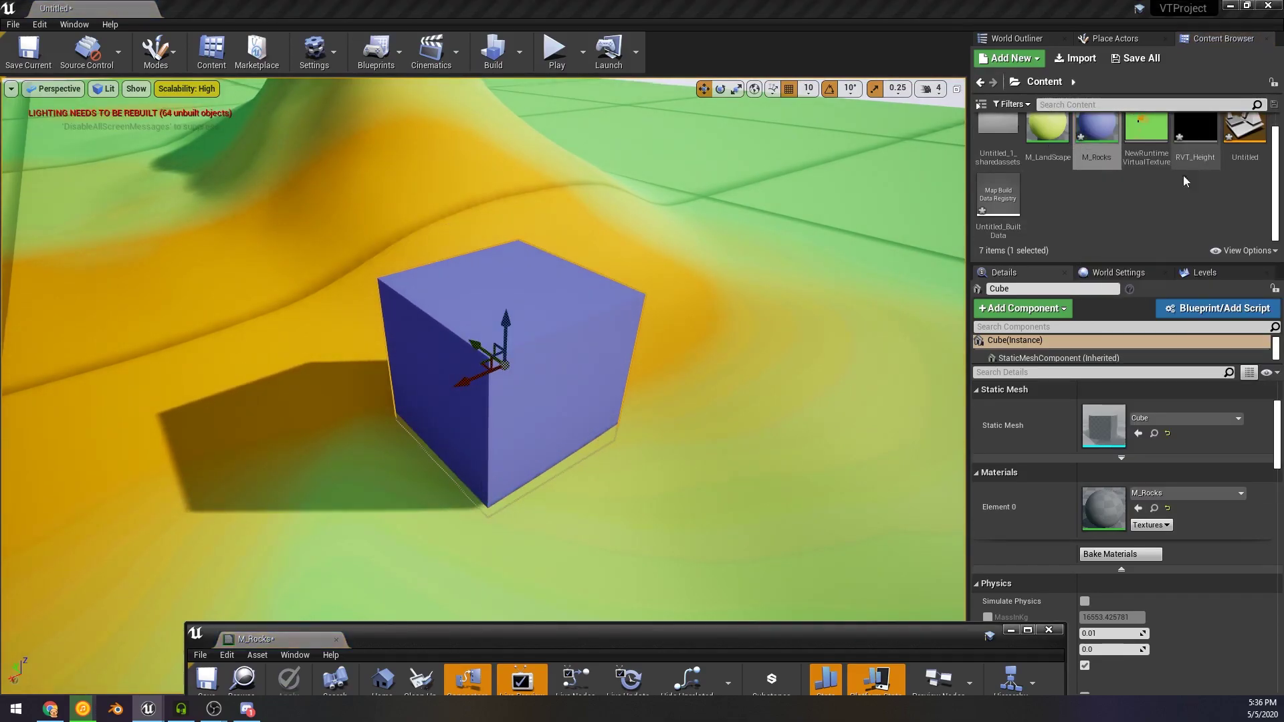
Step: Select the landscape and check its Render to Virtual Textures settings
drag(833, 634, 685, 227)
click(943, 375)
scroll(1165, 491, down, 10)
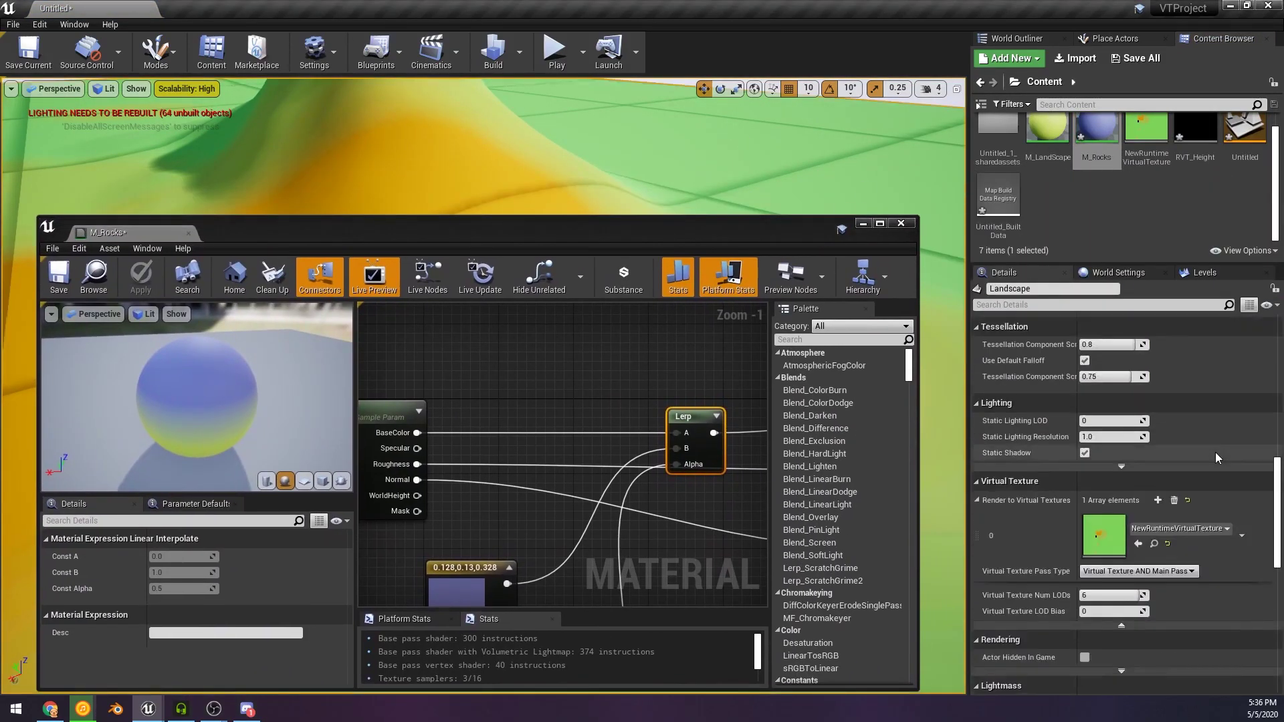
drag(675, 229, 689, 637)
Step: Lower the cube slightly into the landscape and create a material instance from M_Rocks
click(529, 374)
drag(509, 325, 509, 341)
click(628, 641)
right_click(1100, 151)
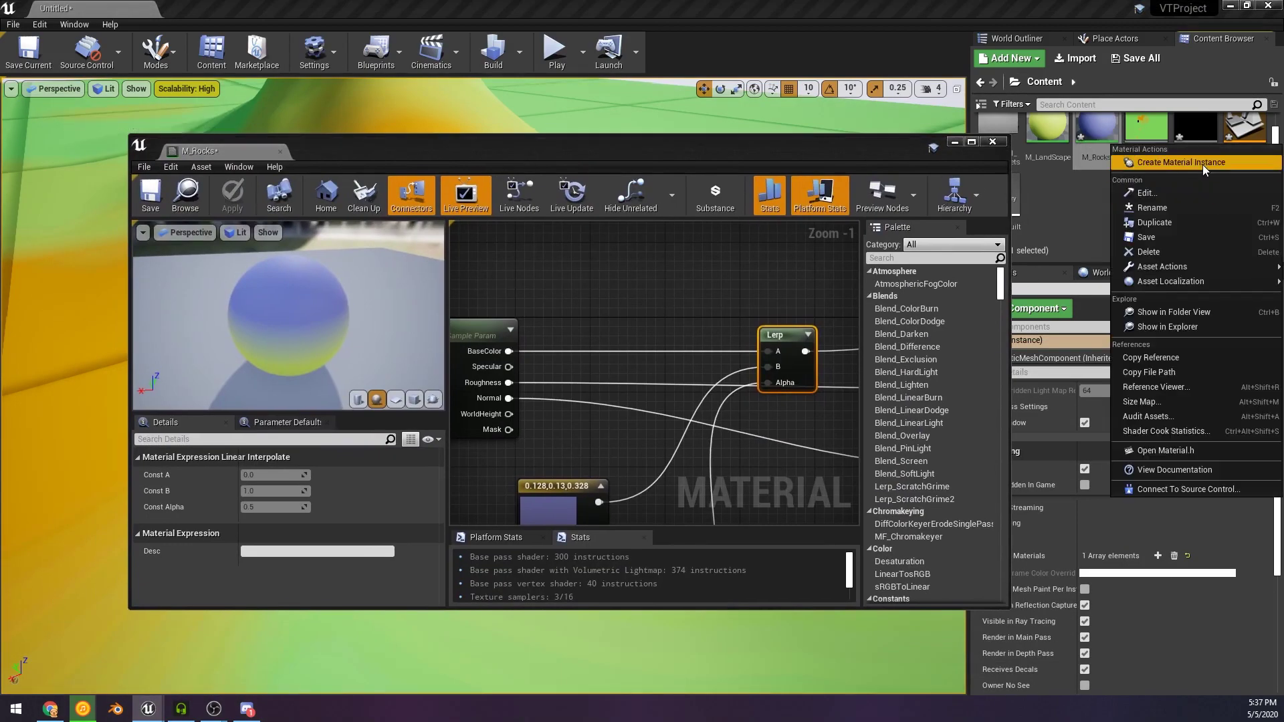
click(1203, 165)
Step: Assign M_Rocks_Inst to the cube's Element 0 and open the instance beside the cube
scroll(1086, 541, down, 10)
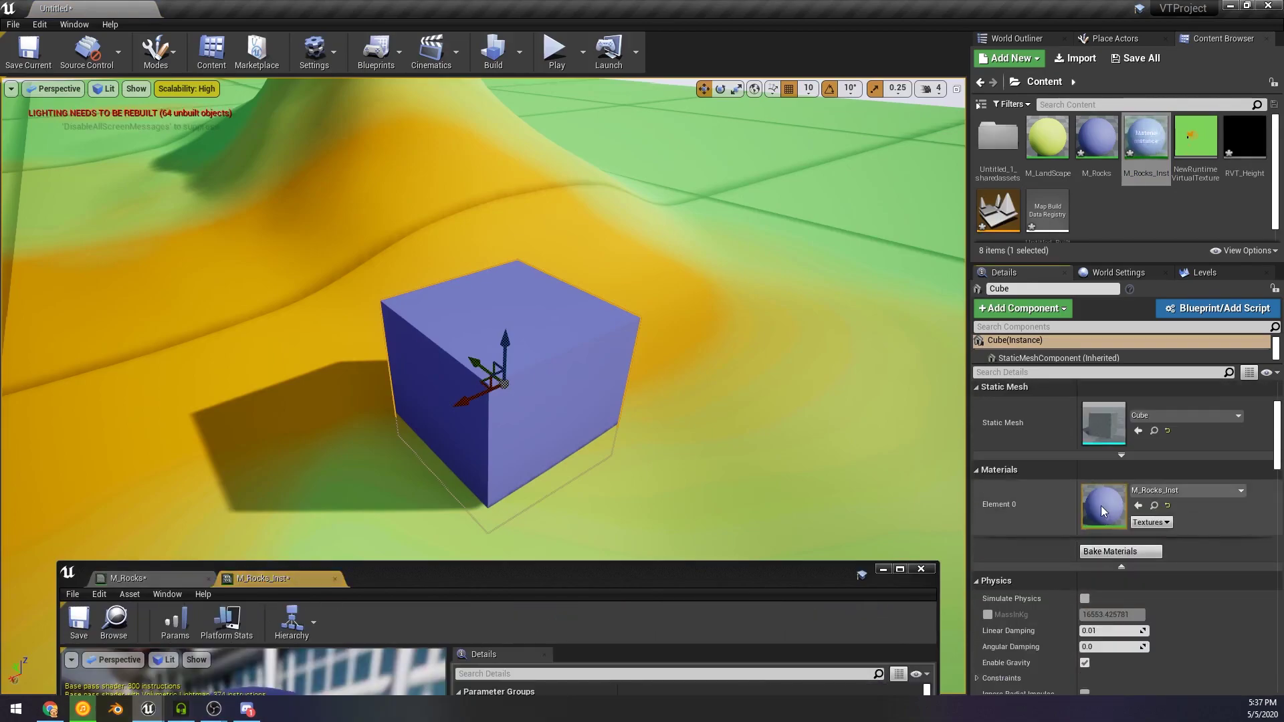
double_click(1101, 506)
drag(519, 224, 777, 231)
Step: Override the instance's Fill Height with 0.595238 and view the cube's blend from close up
click(1082, 286)
drag(1201, 287, 1225, 287)
key(w)
right_drag(315, 362, 335, 428)
click(281, 464)
key(s)
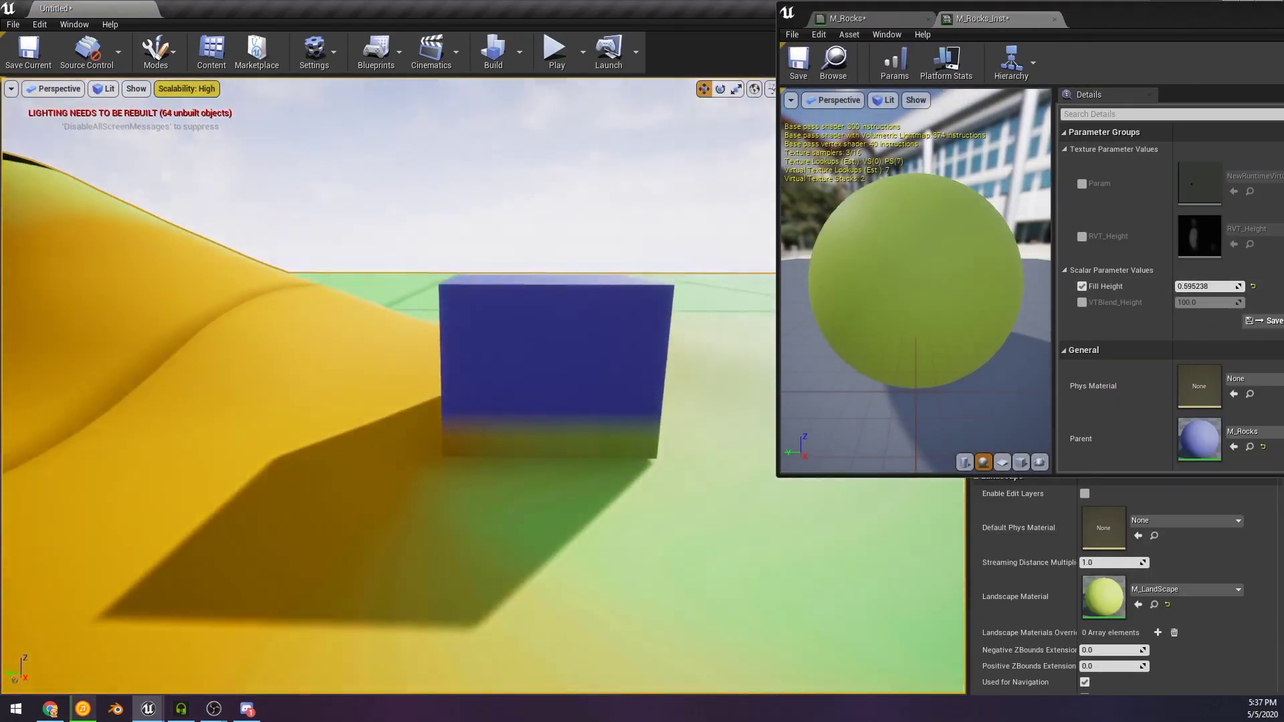
Step: Slide the cube across the landscape to test how its base blends with the painted colors
click(508, 401)
drag(492, 384, 463, 388)
key(w)
mouse_move(533, 408)
right_down()
mouse_move(522, 425)
mouse_move(515, 404)
mouse_move(533, 407)
right_up()
key(d)
drag(594, 262, 550, 282)
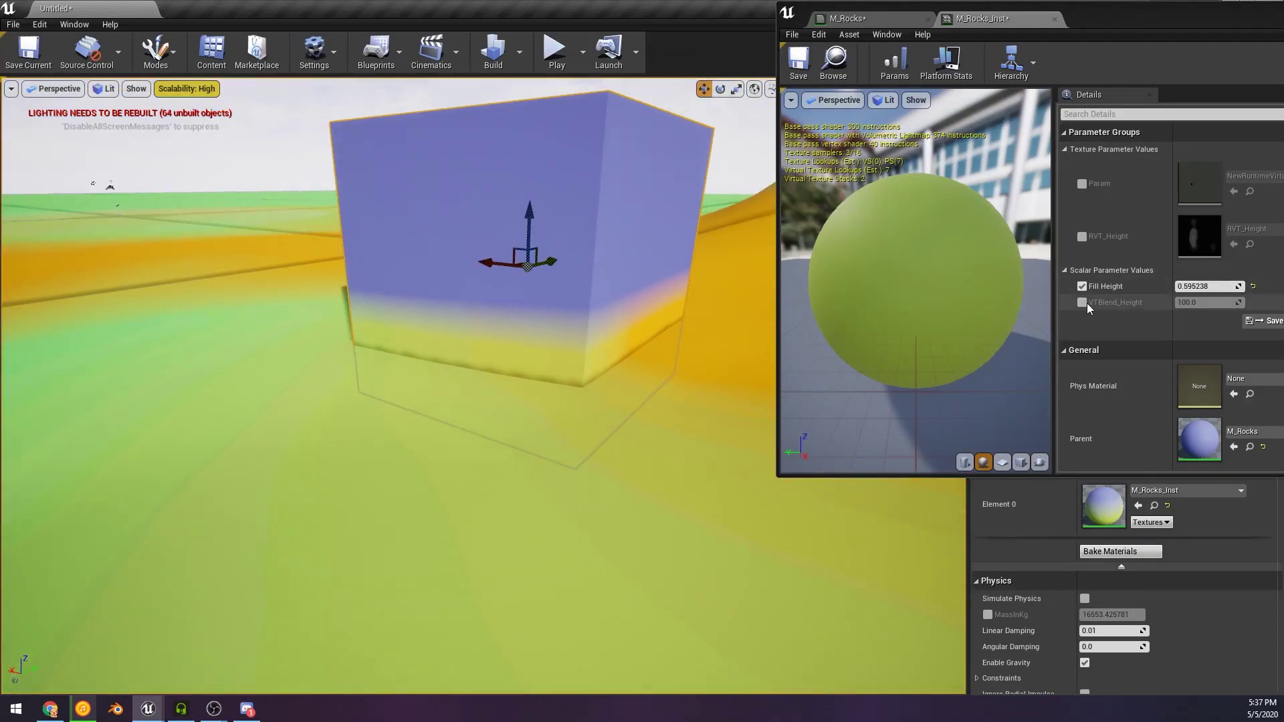
Step: Enable the VTBlend_Height override in M_Rocks_Inst and raise its value
click(1082, 303)
mouse_move(1203, 302)
mouse_down()
mouse_move(1237, 303)
mouse_move(1224, 302)
mouse_up()
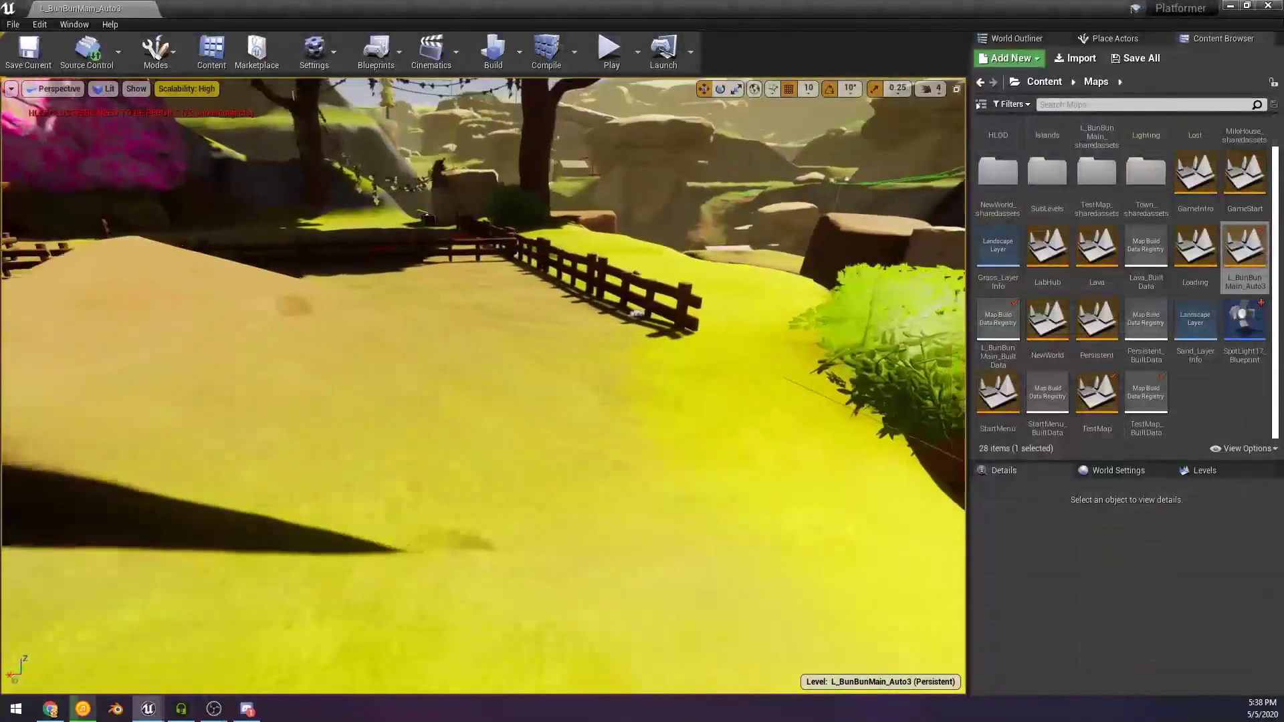
Step: Switch to the Platformer project's L_BunBunMain_Auto3 level and examine the rock ramp's blend with the ground from several angles
click(456, 310)
right_drag(456, 310, 341, 364)
mouse_move(487, 322)
mouse_down()
mouse_move(487, 242)
mouse_move(487, 330)
mouse_move(488, 318)
mouse_up()
key(Escape)
right_drag(493, 341, 782, 358)
right_drag(527, 291, 642, 297)
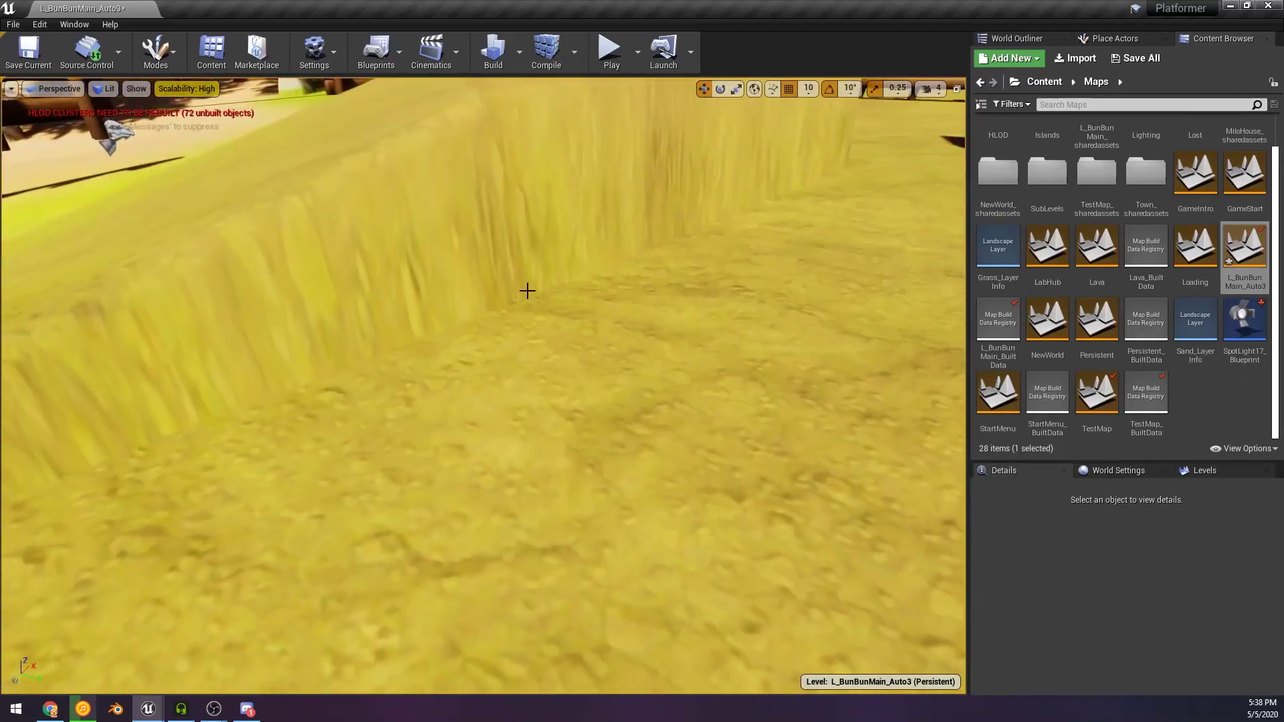
right_drag(513, 396, 605, 327)
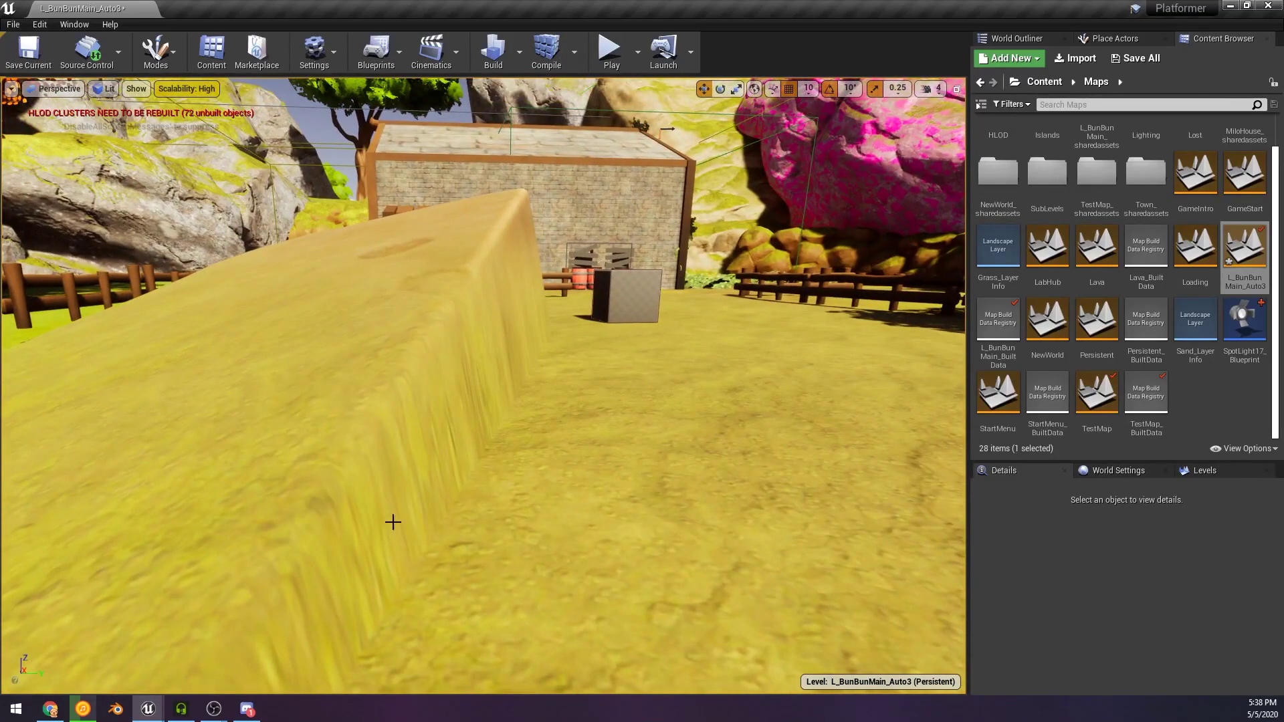
right_drag(486, 356, 425, 356)
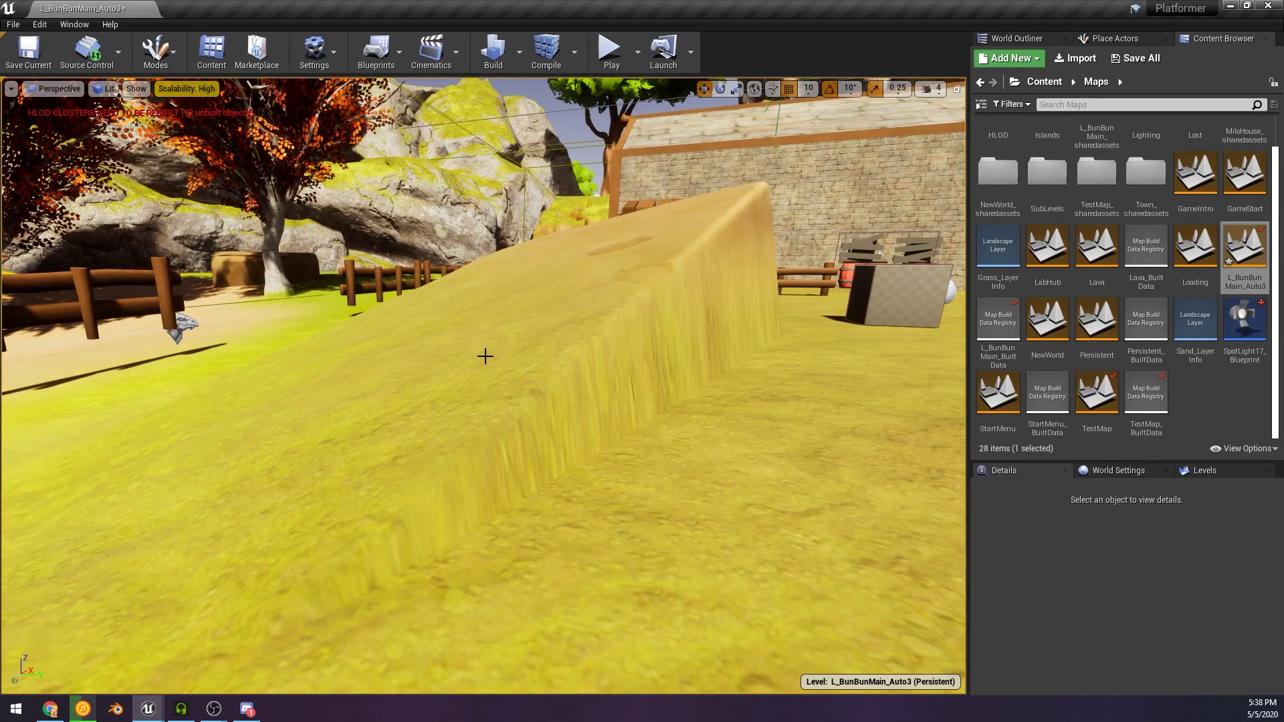
Step: Select the BuildingRockC27 ramp and shift it along the ground to test its landscape blend
click(438, 524)
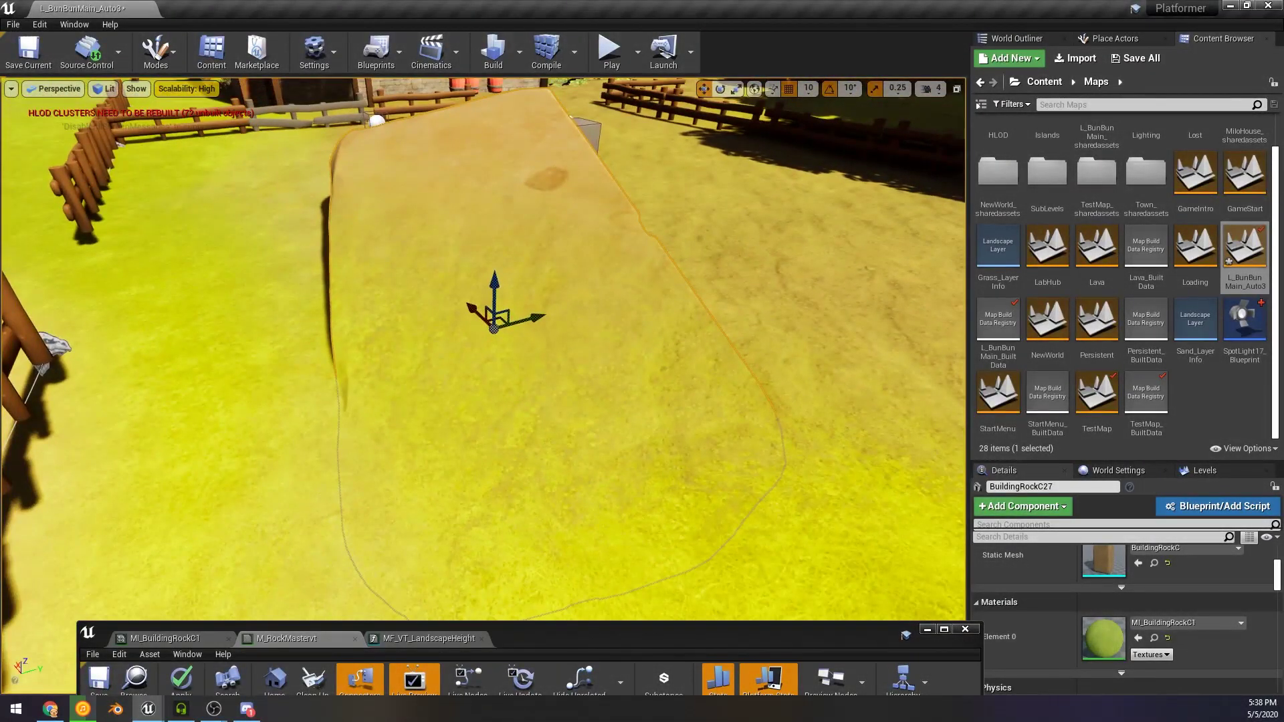
drag(472, 309, 433, 321)
right_drag(433, 321, 438, 361)
drag(502, 383, 454, 357)
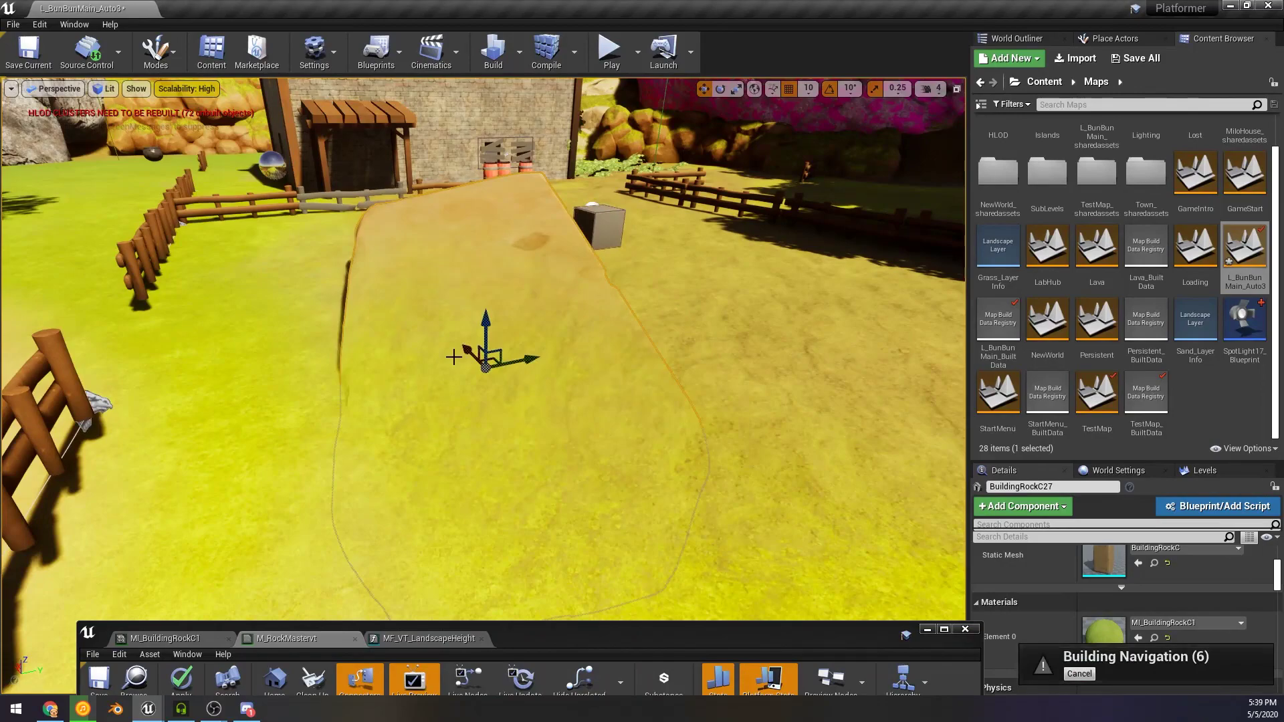